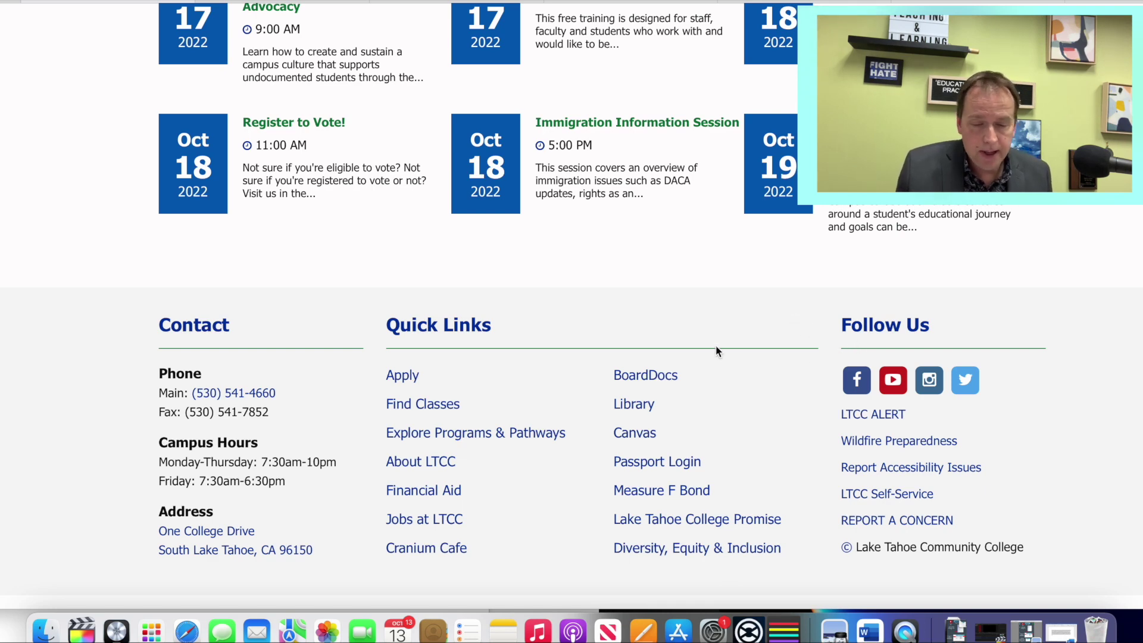
Step: Log into LTCC Passport with the saved credentials, then launch the eLumen quick link
{"action": "left_click", "coordinate": [671, 468]}
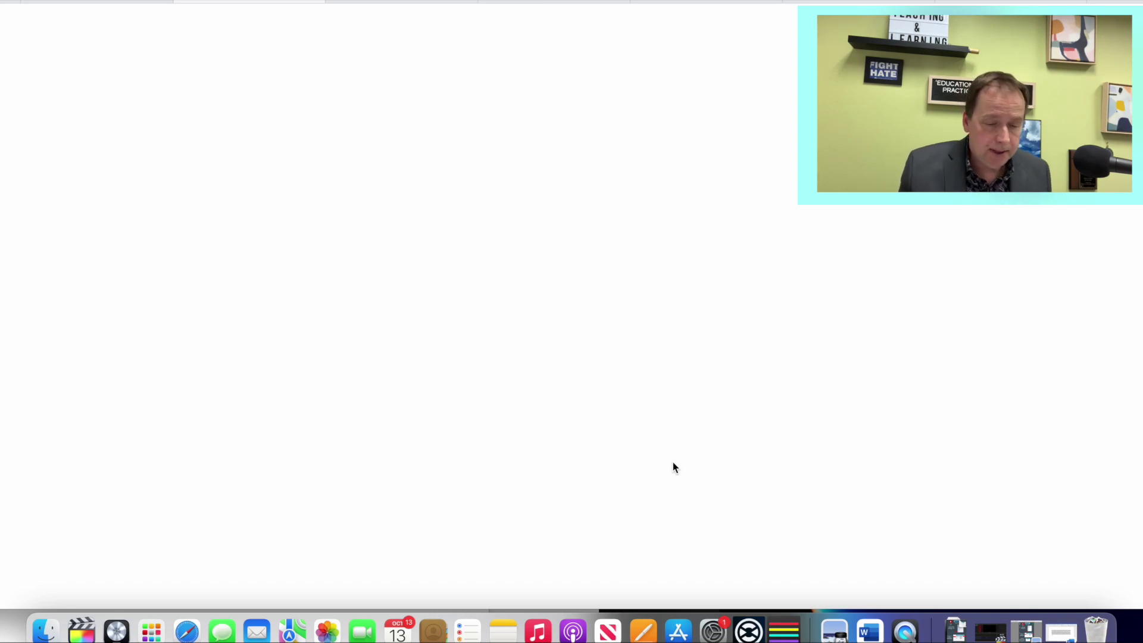
{"action": "key", "text": "Return"}
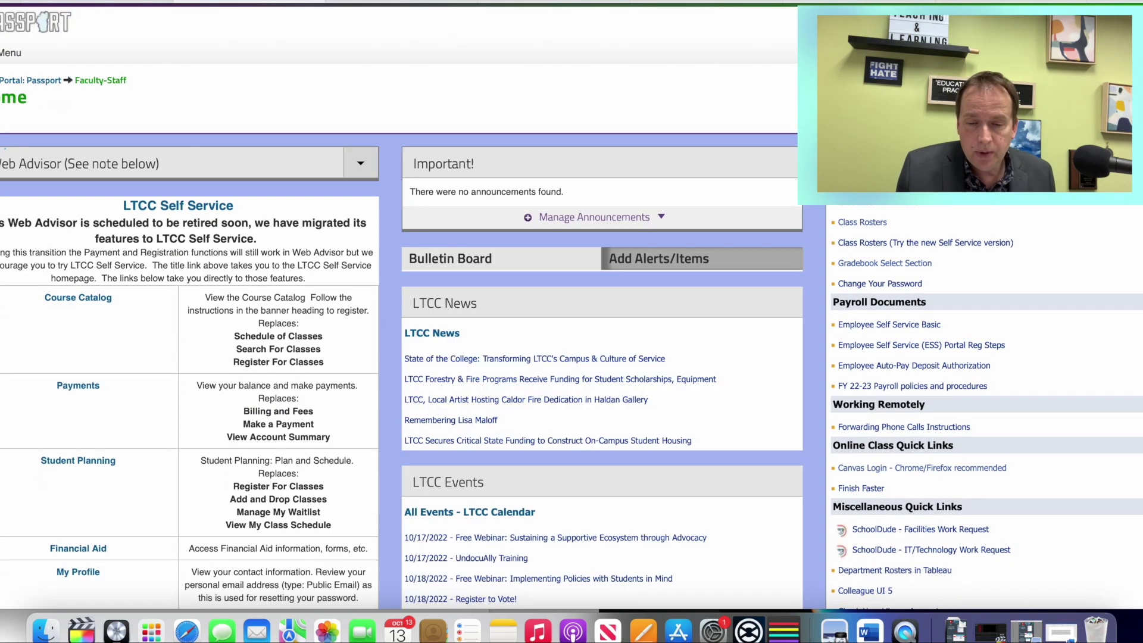
{"action": "scroll", "coordinate": [981, 237], "scroll_direction": "down", "scroll_amount": 5}
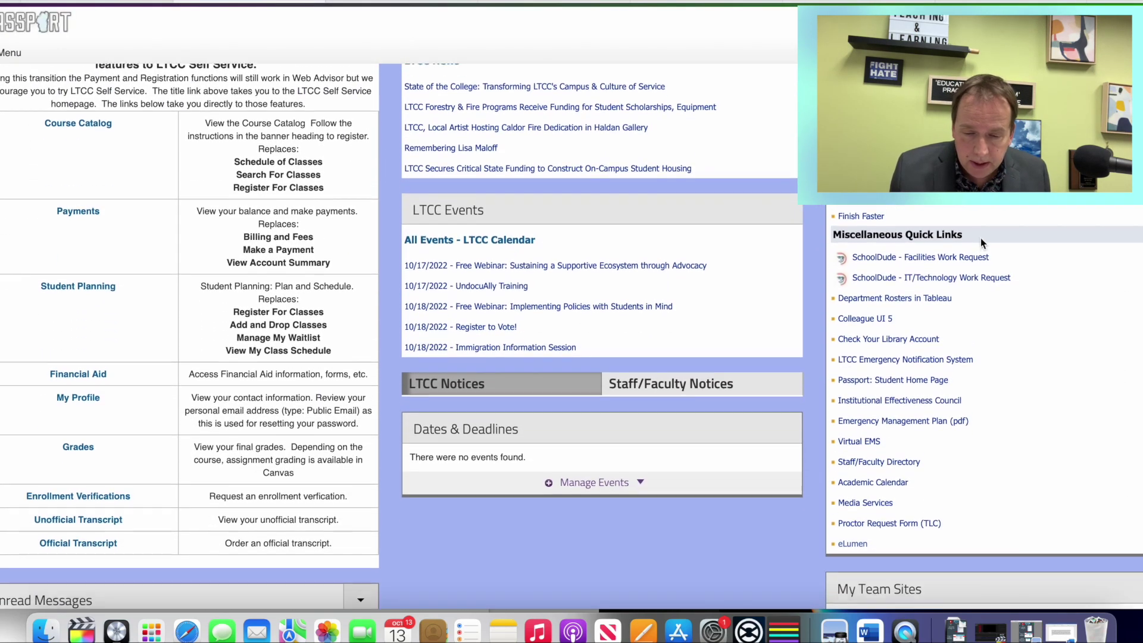
{"action": "scroll", "coordinate": [983, 242], "scroll_direction": "down", "scroll_amount": 3}
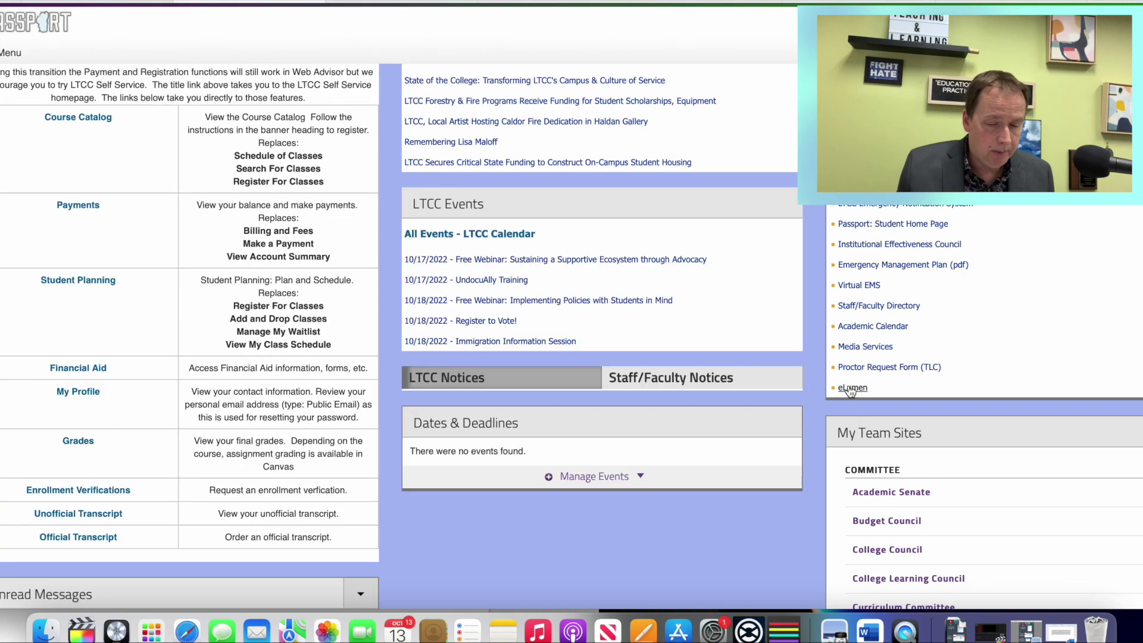
{"action": "left_click", "coordinate": [851, 389]}
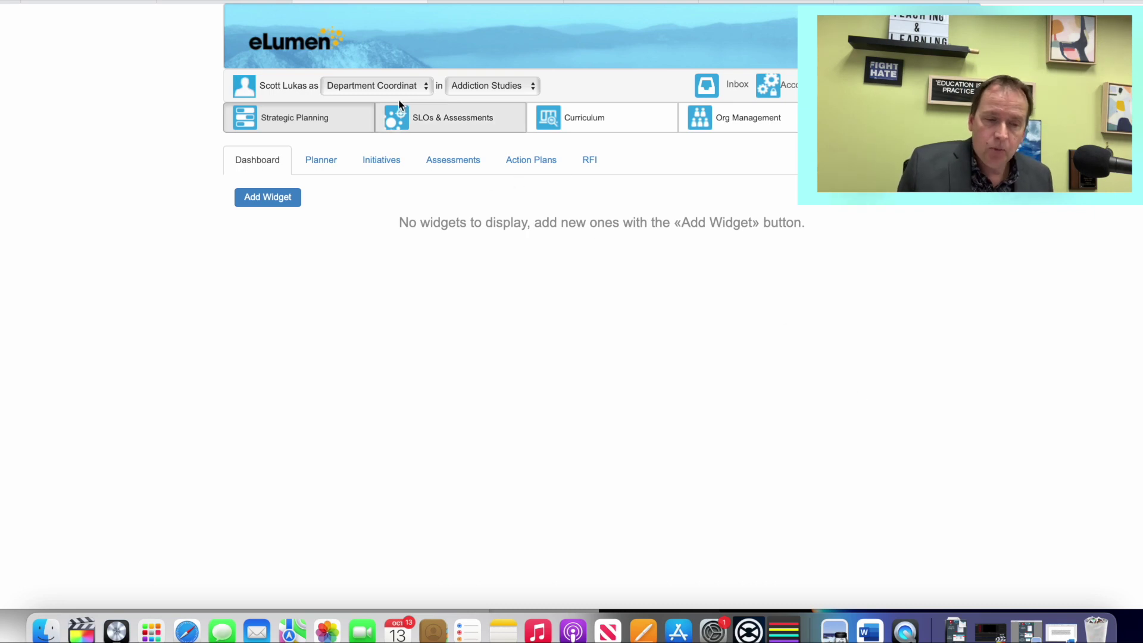
Step: Glance at the role list, then set department to Anthropology and role to Faculty
{"action": "left_click", "coordinate": [393, 83]}
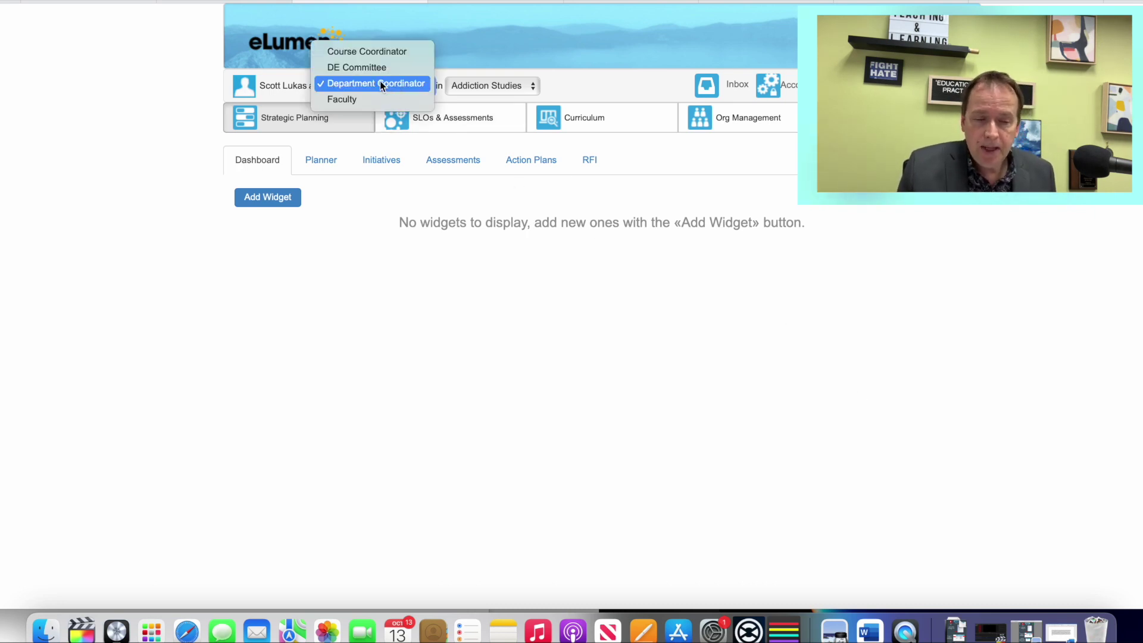
{"action": "left_click", "coordinate": [368, 89]}
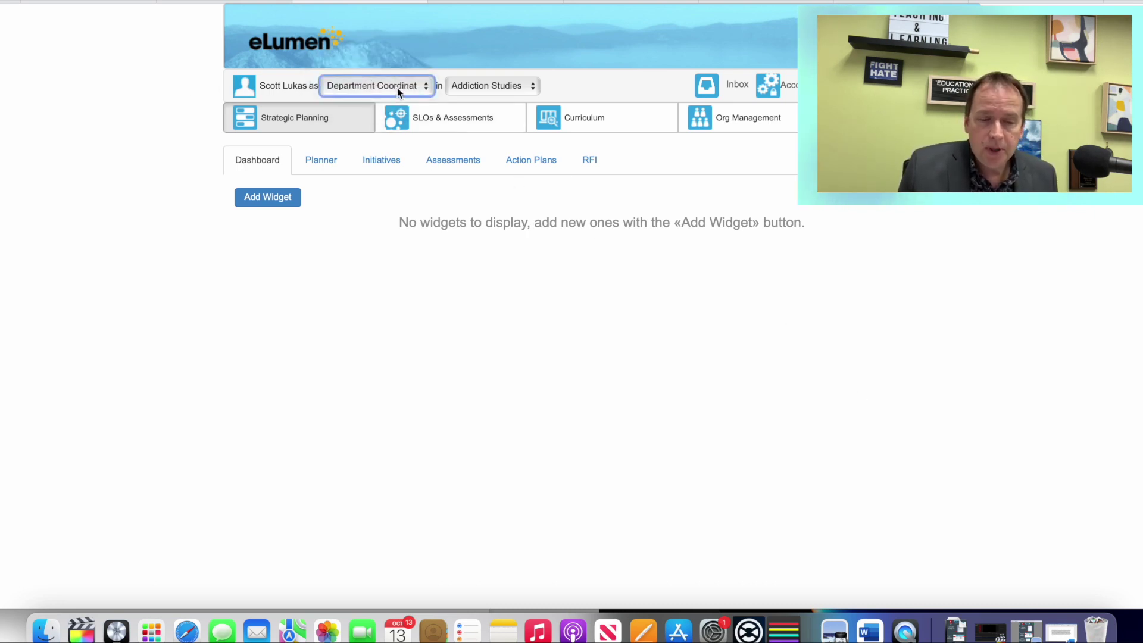
{"action": "left_click", "coordinate": [518, 88]}
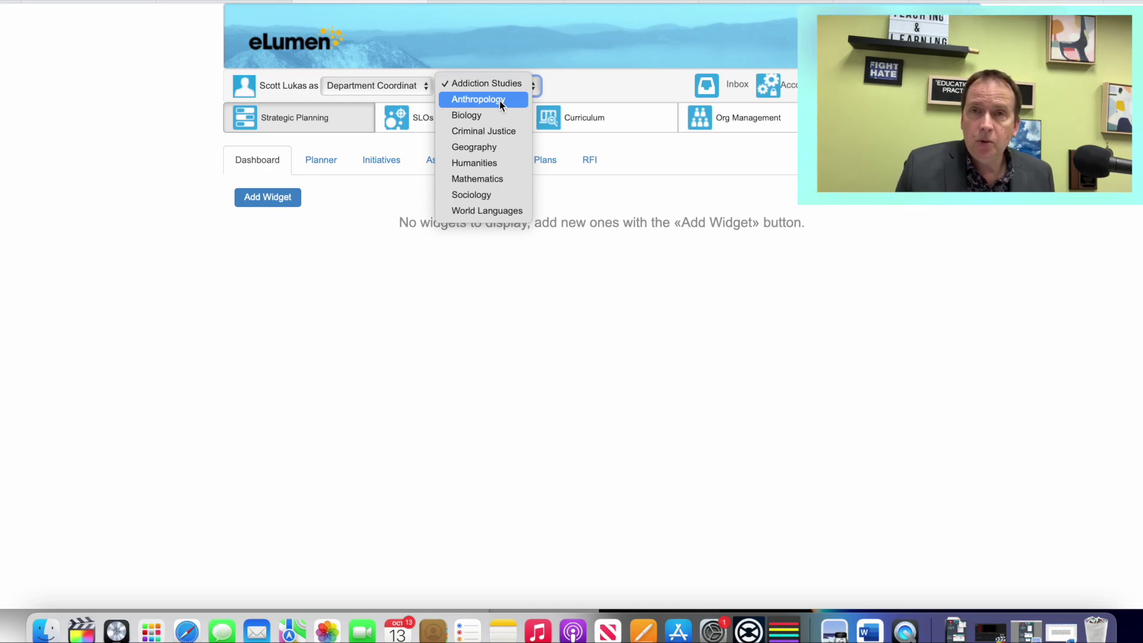
{"action": "left_click", "coordinate": [499, 101]}
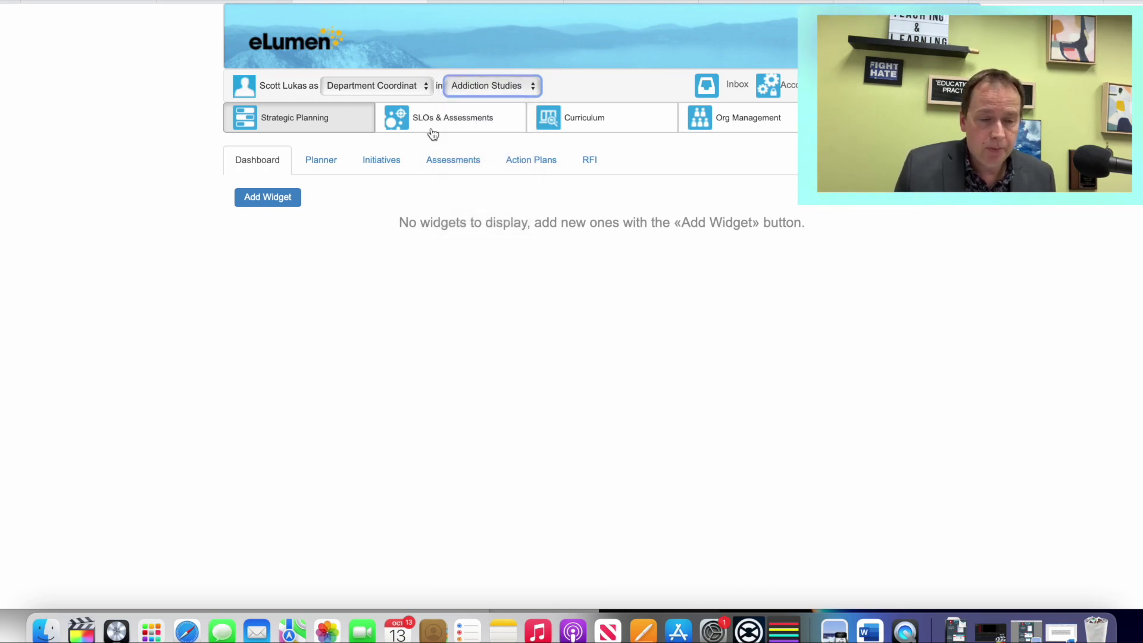
{"action": "left_click", "coordinate": [390, 88]}
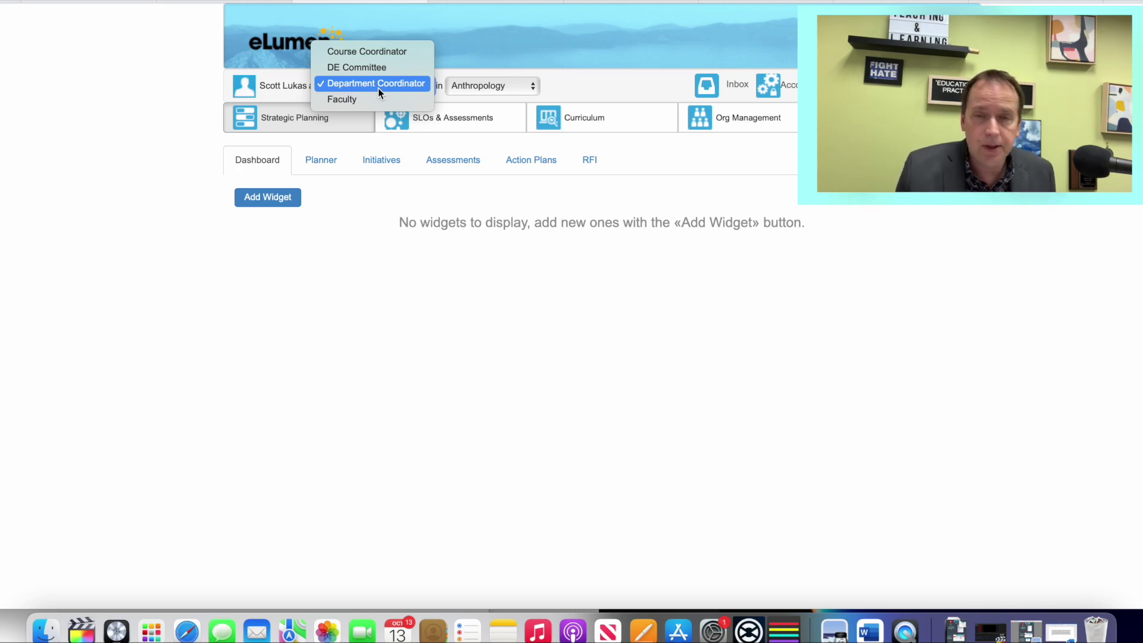
{"action": "left_click", "coordinate": [370, 101]}
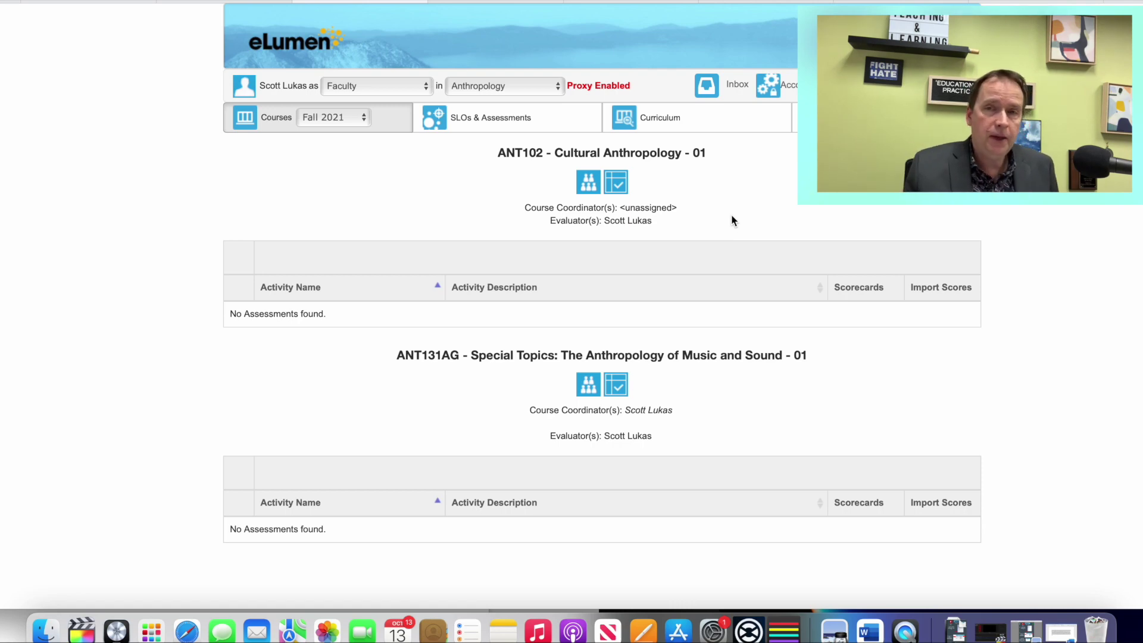
Step: Browse the Curriculum Dashboard's ANT101–ANT110 revision workflows, then go to the Inbox
{"action": "left_click", "coordinate": [685, 123]}
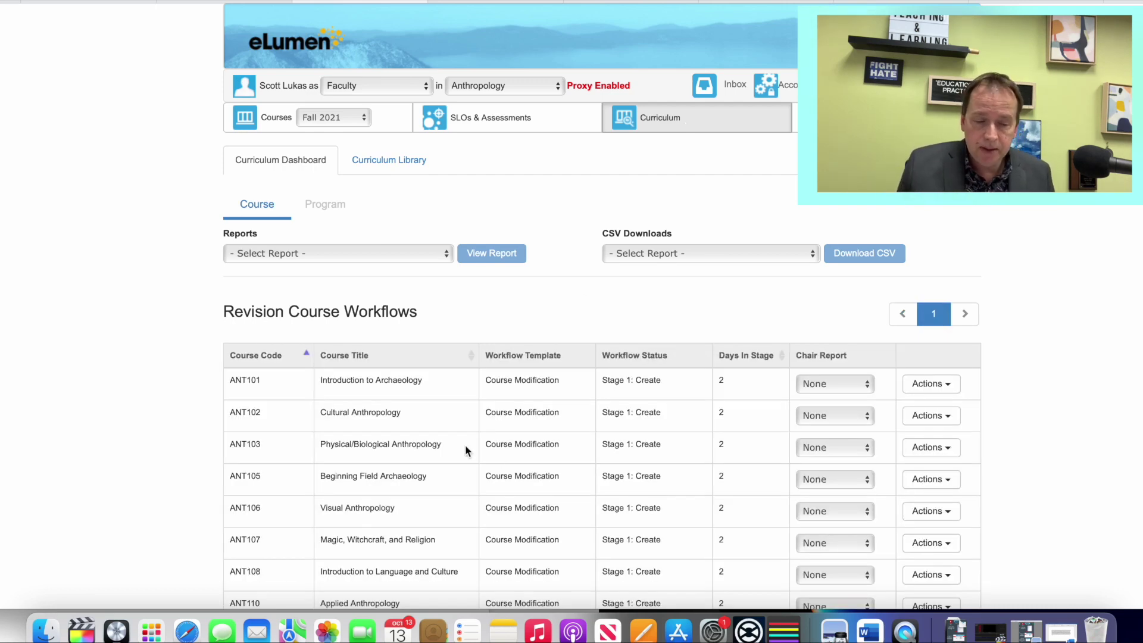
{"action": "scroll", "coordinate": [794, 431], "scroll_direction": "down", "scroll_amount": 5}
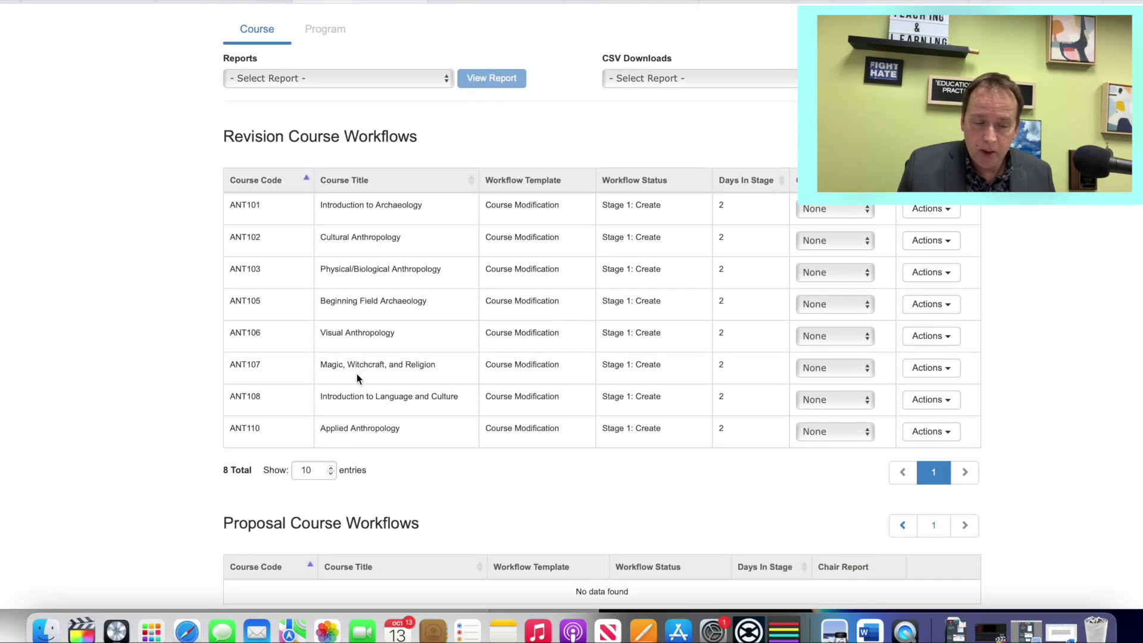
{"action": "scroll", "coordinate": [359, 375], "scroll_direction": "down", "scroll_amount": 7}
{"action": "scroll", "coordinate": [462, 387], "scroll_direction": "up", "scroll_amount": 4}
{"action": "scroll", "coordinate": [467, 393], "scroll_direction": "up", "scroll_amount": 7}
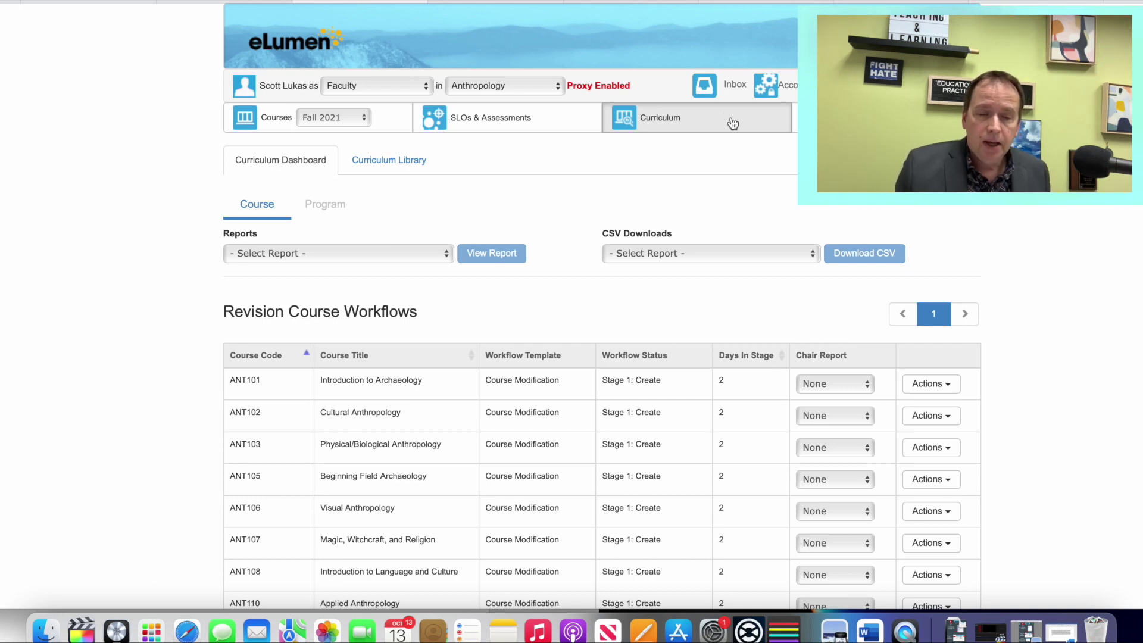
{"action": "left_click", "coordinate": [724, 94]}
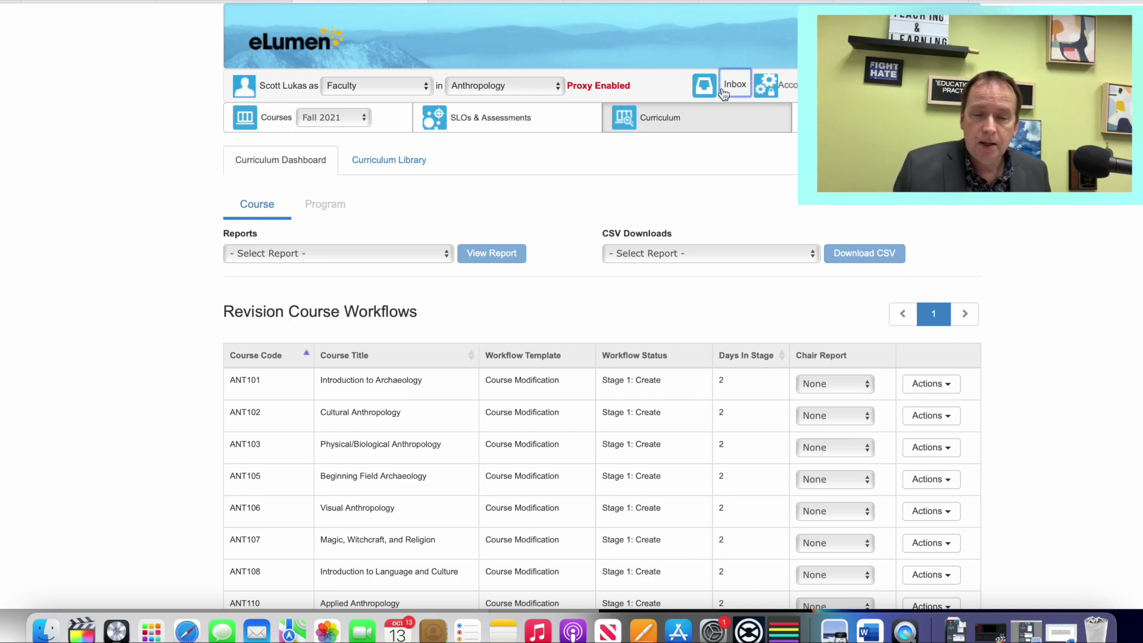
Step: In the Inbox, preview the ANT101 Continue Workflow options and dismiss them unchanged
{"action": "scroll", "coordinate": [751, 192], "scroll_direction": "down", "scroll_amount": 1}
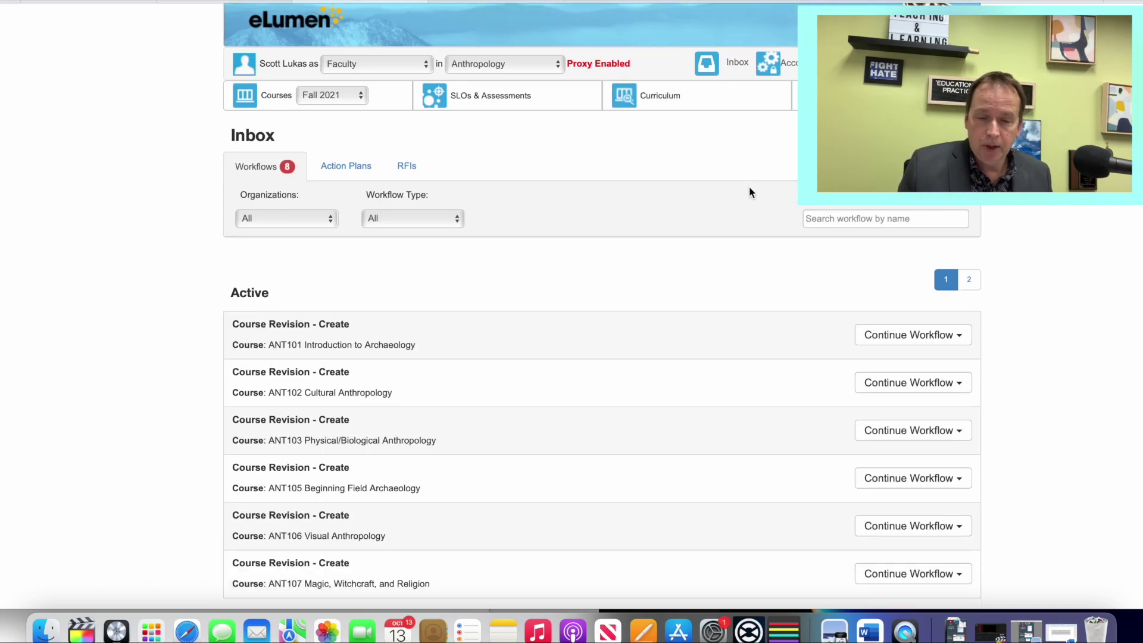
{"action": "scroll", "coordinate": [751, 193], "scroll_direction": "down", "scroll_amount": 3}
{"action": "left_click", "coordinate": [902, 256]}
{"action": "left_click", "coordinate": [408, 263]}
{"action": "scroll", "coordinate": [405, 271], "scroll_direction": "down", "scroll_amount": 4}
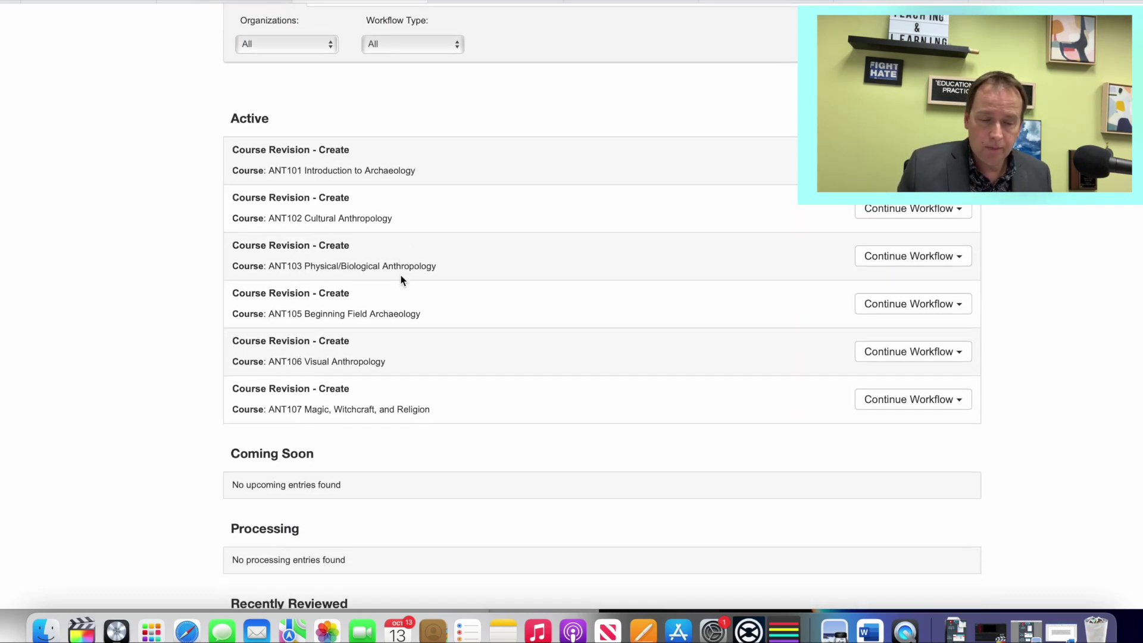
{"action": "scroll", "coordinate": [132, 297], "scroll_direction": "up", "scroll_amount": 5}
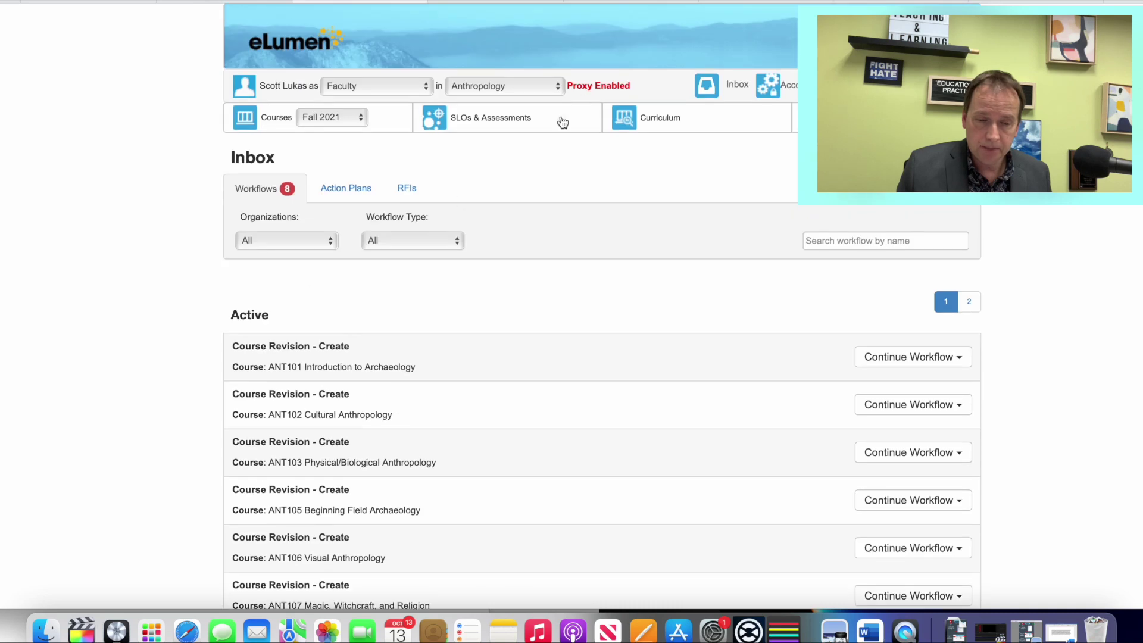
Step: From the Curriculum Dashboard, open the Curriculum Library and tick course ANT101
{"action": "left_click", "coordinate": [660, 123]}
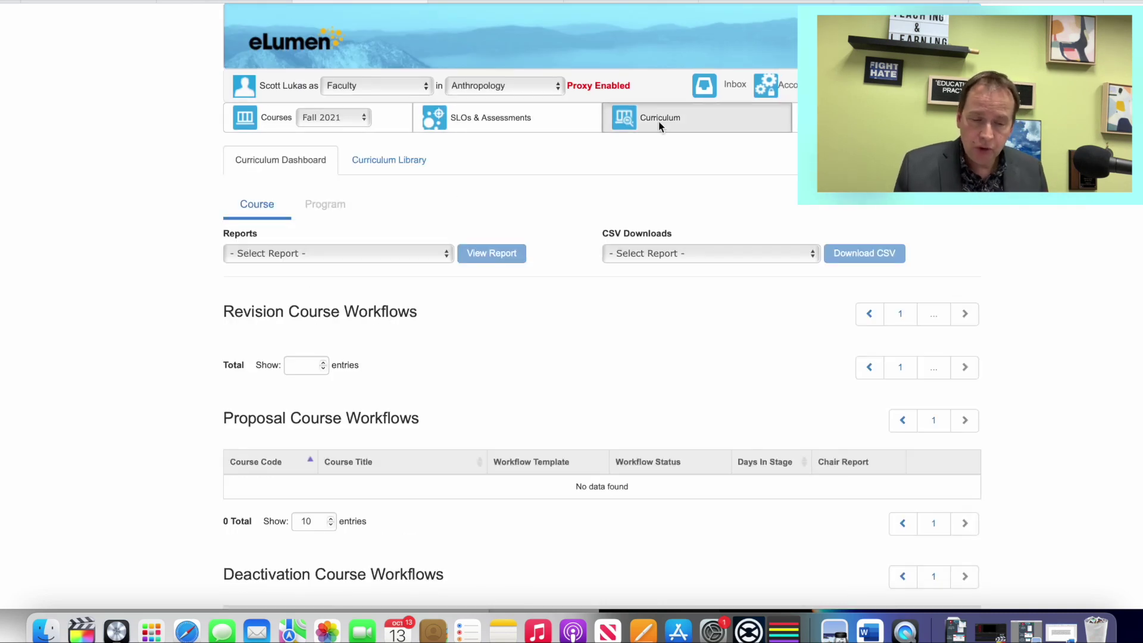
{"action": "scroll", "coordinate": [607, 254], "scroll_direction": "down", "scroll_amount": 5}
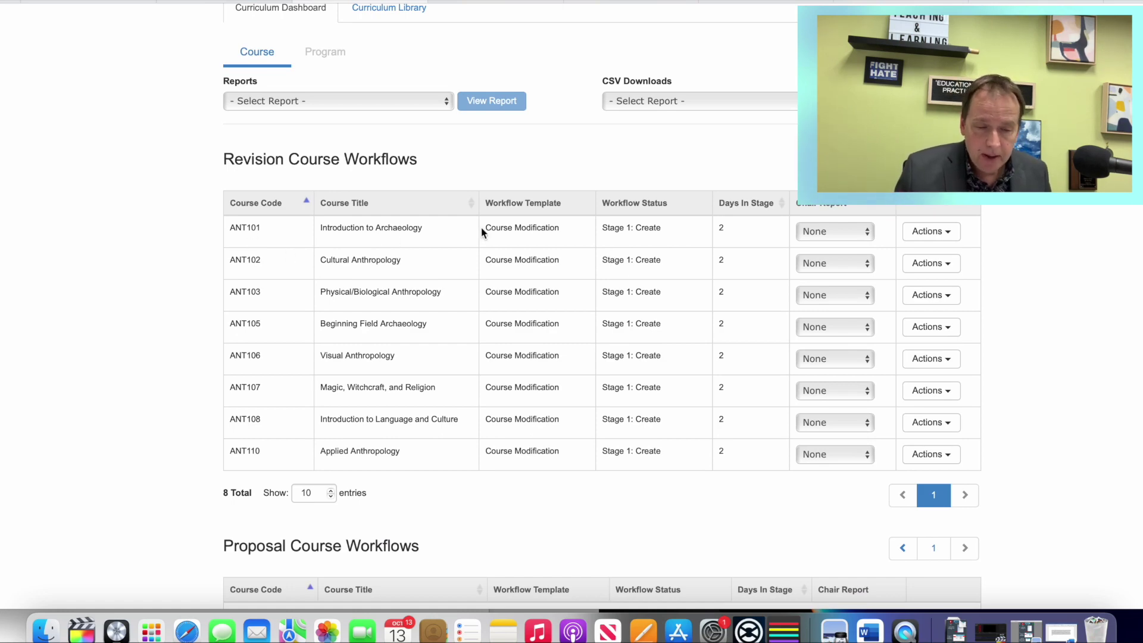
{"action": "scroll", "coordinate": [620, 234], "scroll_direction": "up", "scroll_amount": 5}
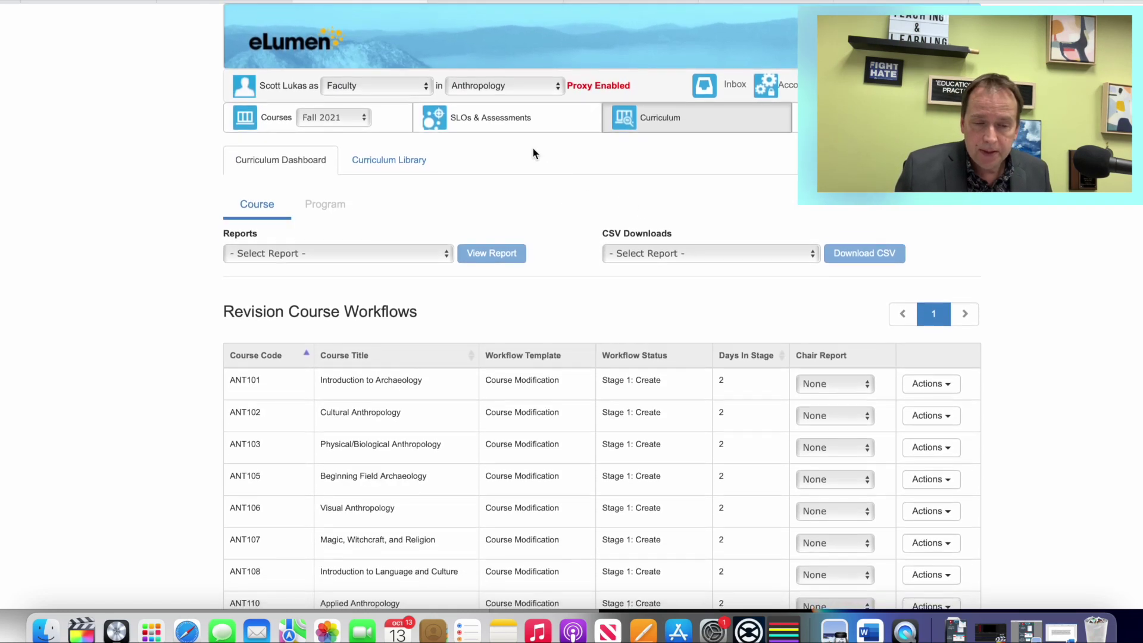
{"action": "left_click", "coordinate": [418, 172]}
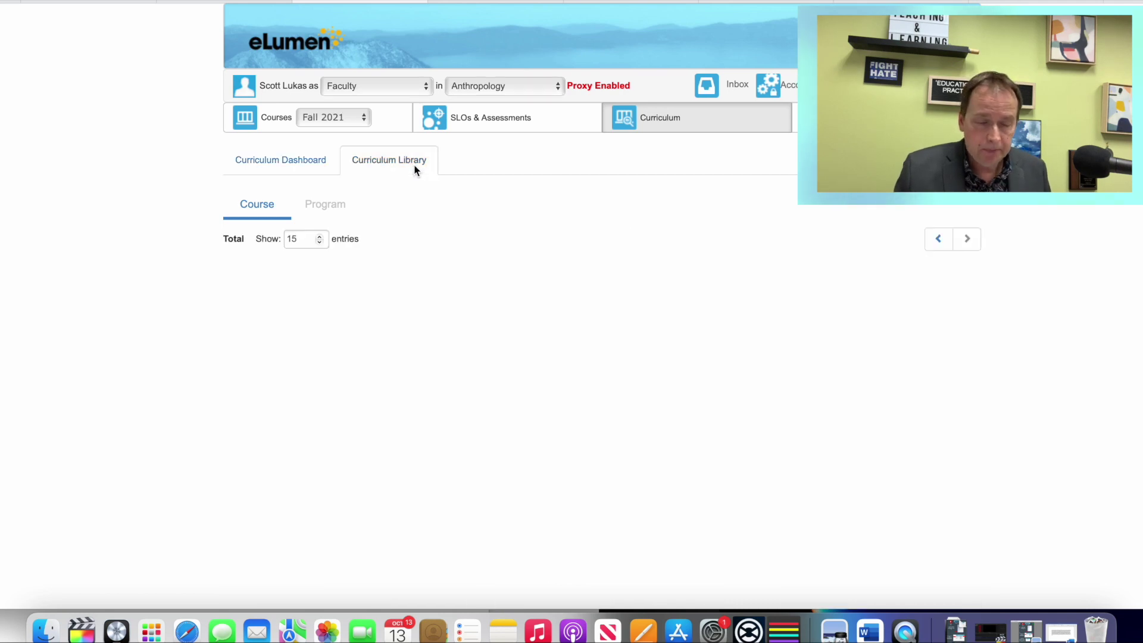
{"action": "scroll", "coordinate": [289, 294], "scroll_direction": "down", "scroll_amount": 8}
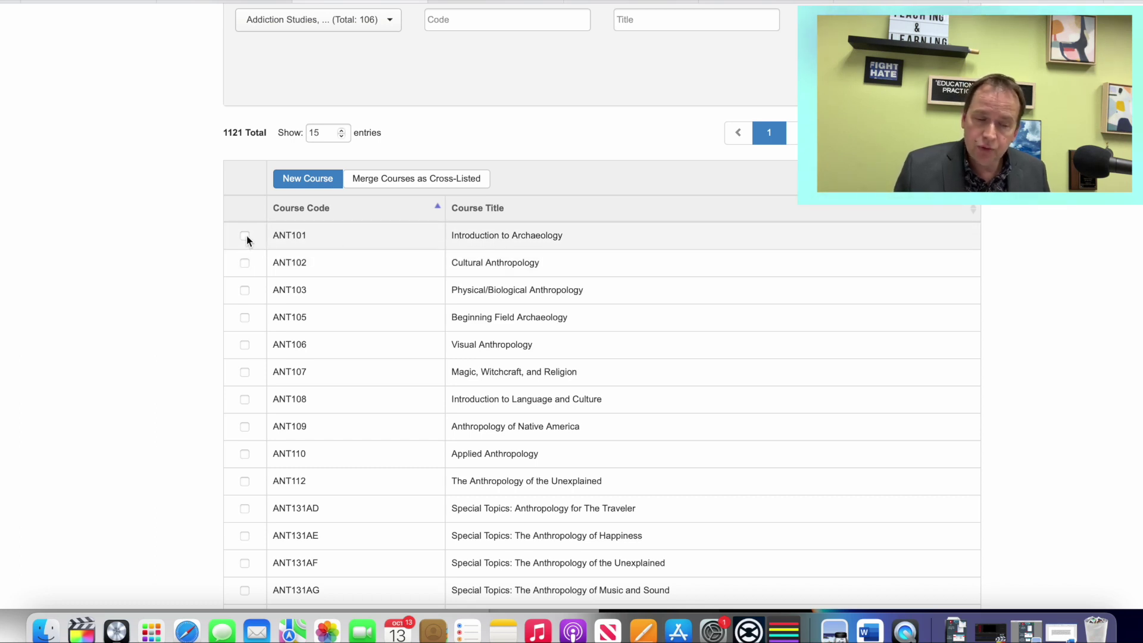
{"action": "left_click", "coordinate": [245, 236]}
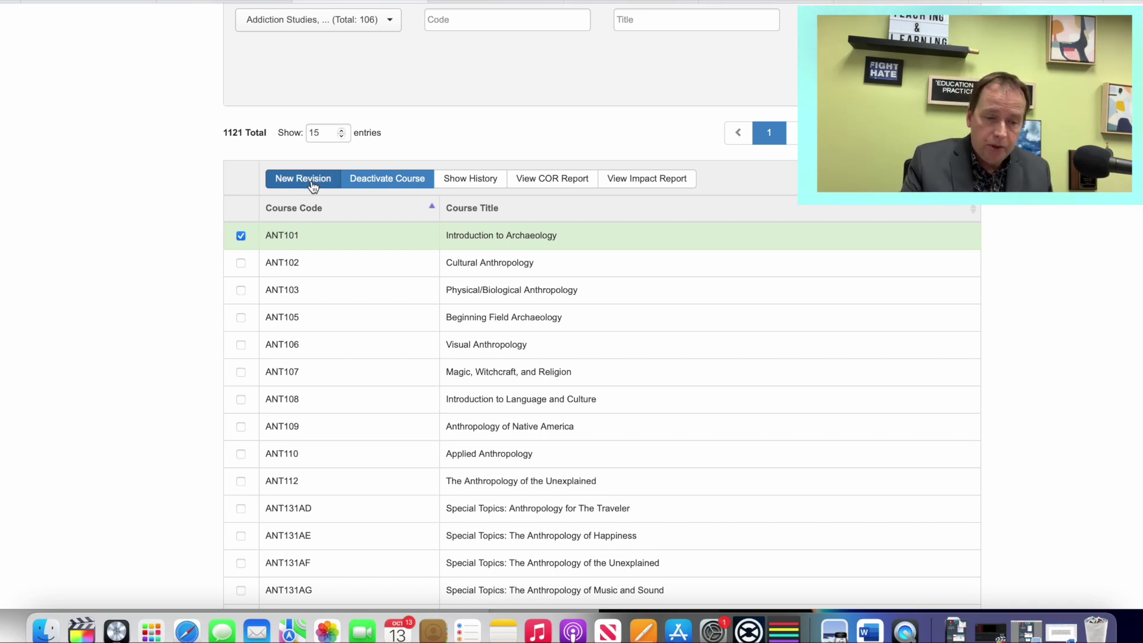
{"action": "scroll", "coordinate": [312, 186], "scroll_direction": "up", "scroll_amount": 5}
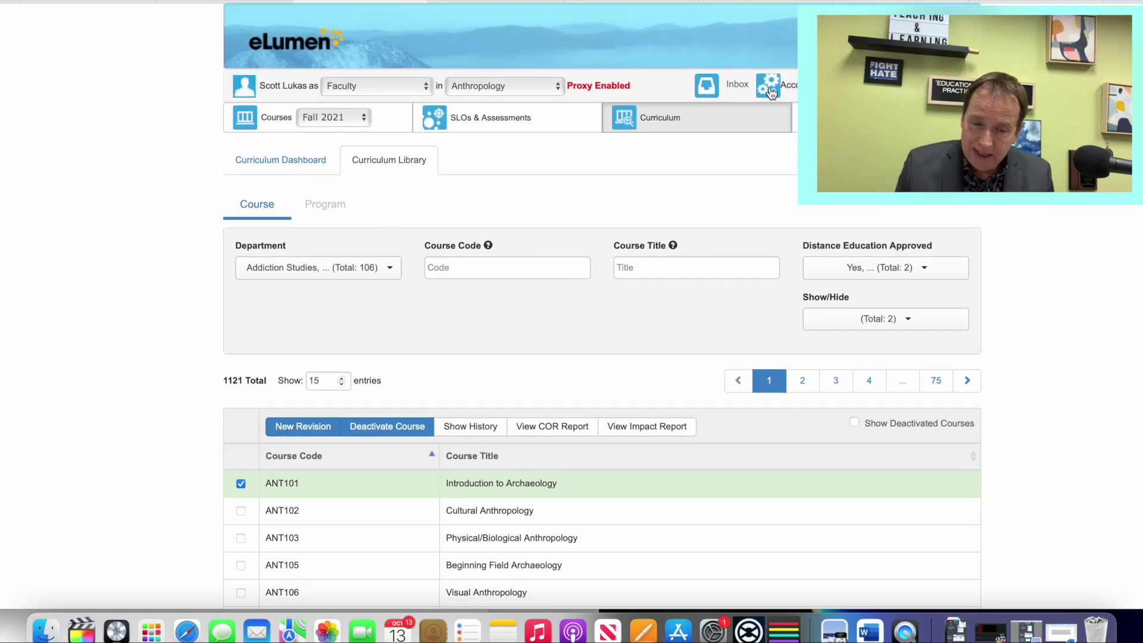
Step: Back in the Inbox, view and then close the ANT101 Continue Workflow options
{"action": "left_click", "coordinate": [742, 88]}
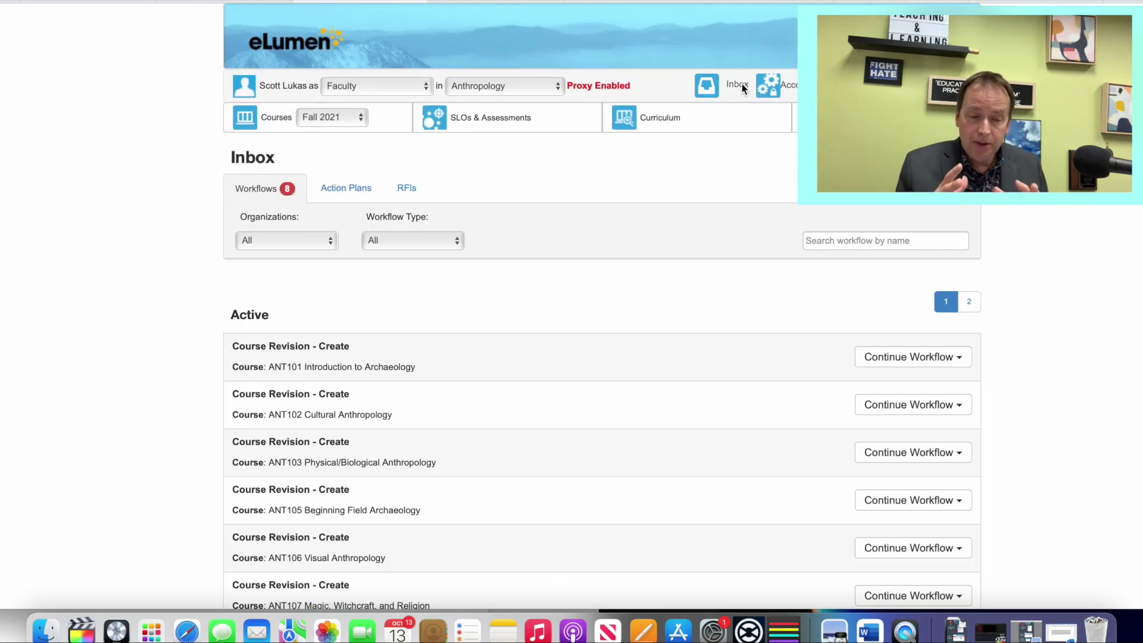
{"action": "scroll", "coordinate": [742, 90], "scroll_direction": "down", "scroll_amount": 2}
{"action": "left_click", "coordinate": [910, 289]}
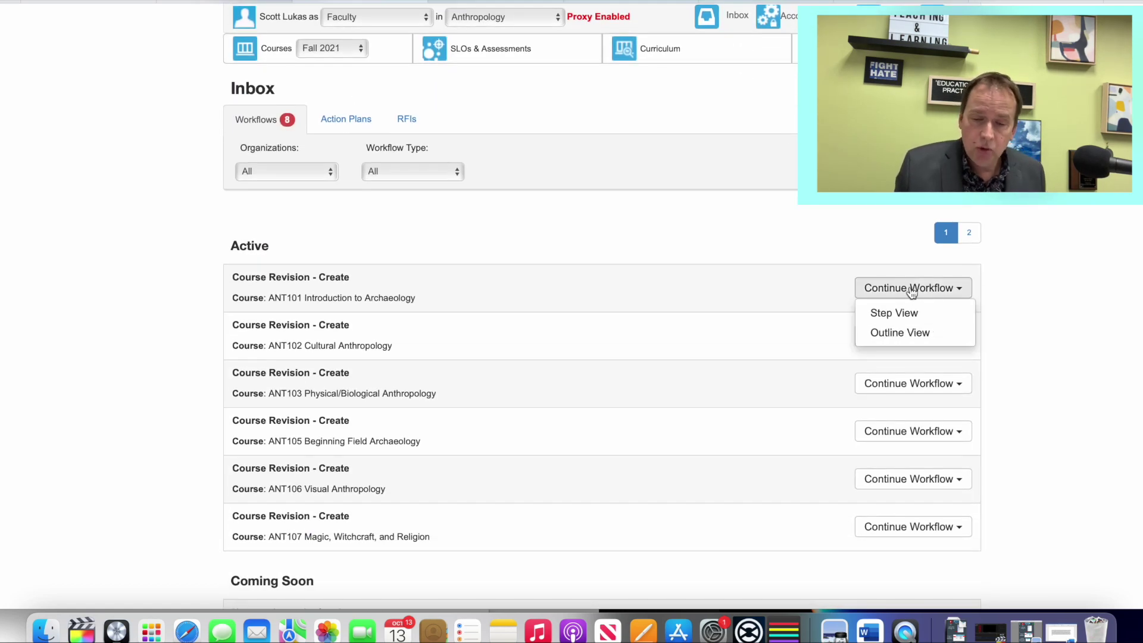
{"action": "scroll", "coordinate": [911, 292], "scroll_direction": "down", "scroll_amount": 1}
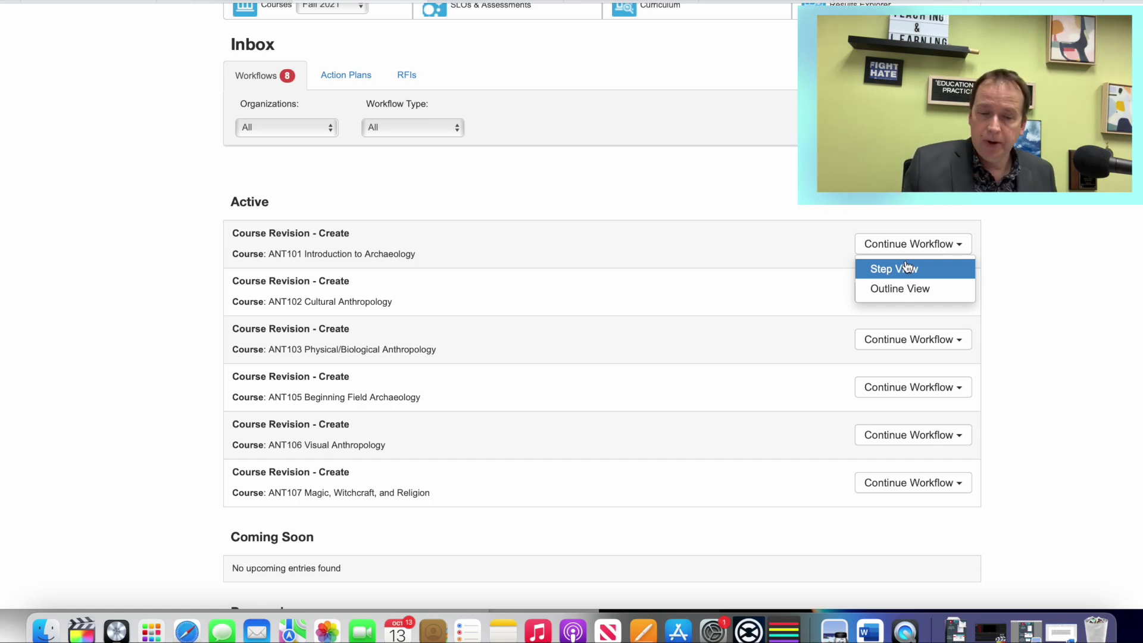
{"action": "left_click", "coordinate": [907, 268]}
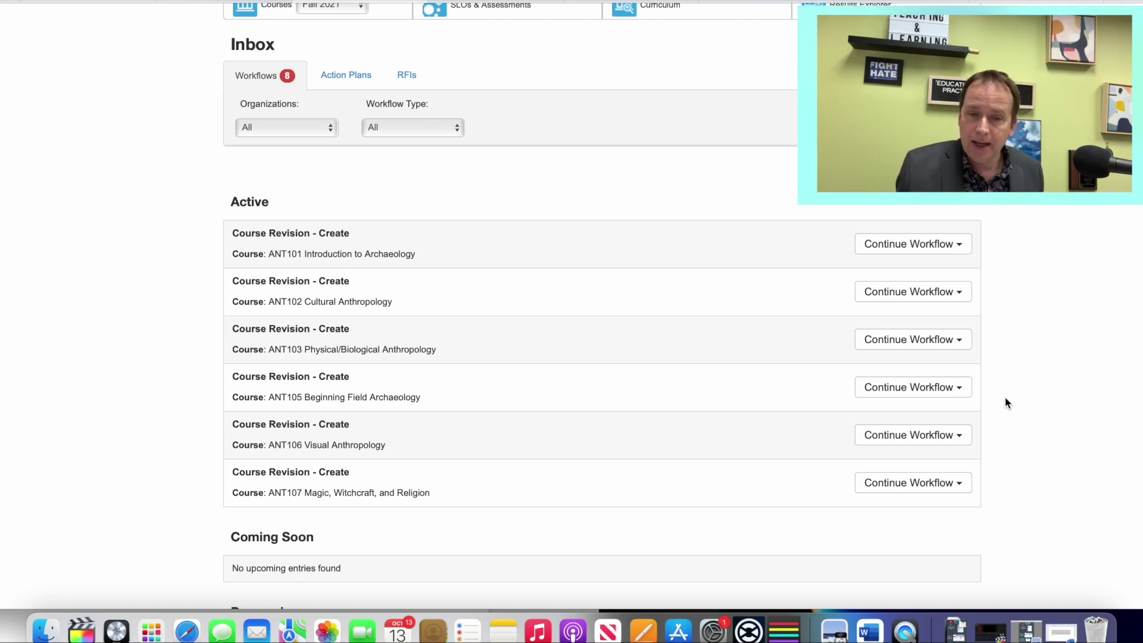
Step: Open the ANT101 revision in Step View and scroll down through its form
{"action": "left_click", "coordinate": [906, 247]}
{"action": "left_click", "coordinate": [905, 266]}
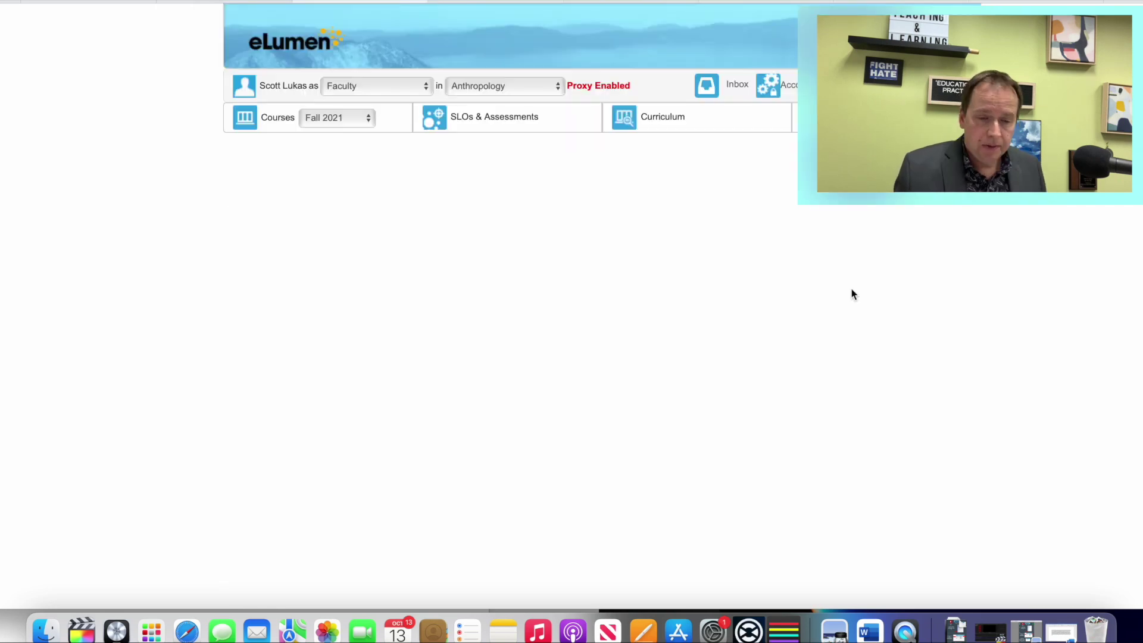
{"action": "scroll", "coordinate": [723, 335], "scroll_direction": "down", "scroll_amount": 2}
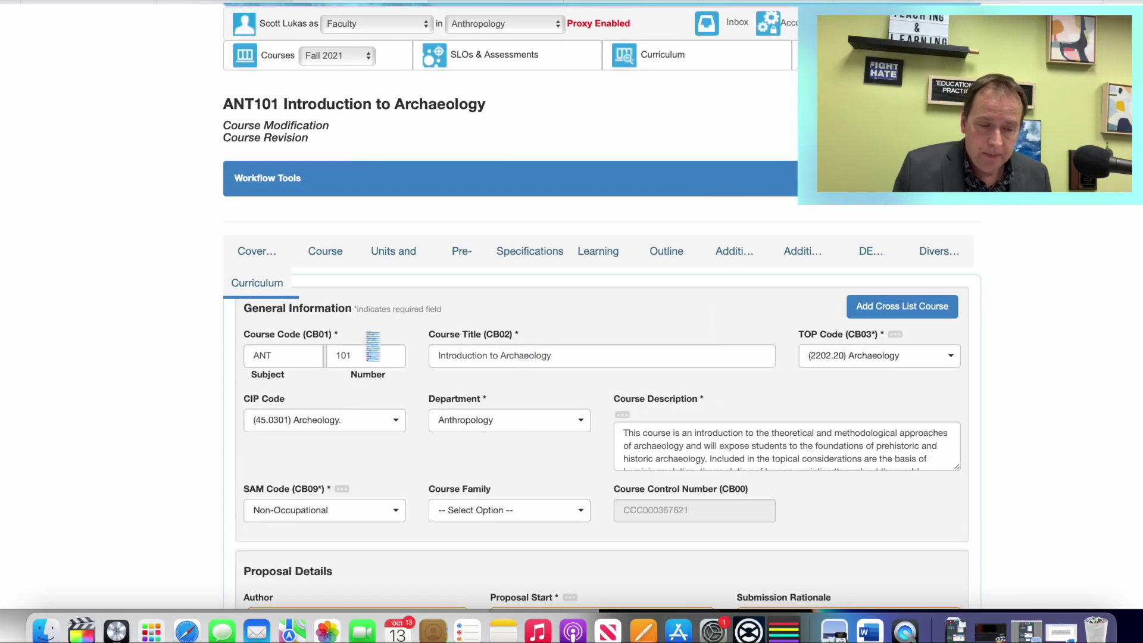
{"action": "scroll", "coordinate": [419, 333], "scroll_direction": "down", "scroll_amount": 2}
{"action": "scroll", "coordinate": [445, 345], "scroll_direction": "down", "scroll_amount": 7}
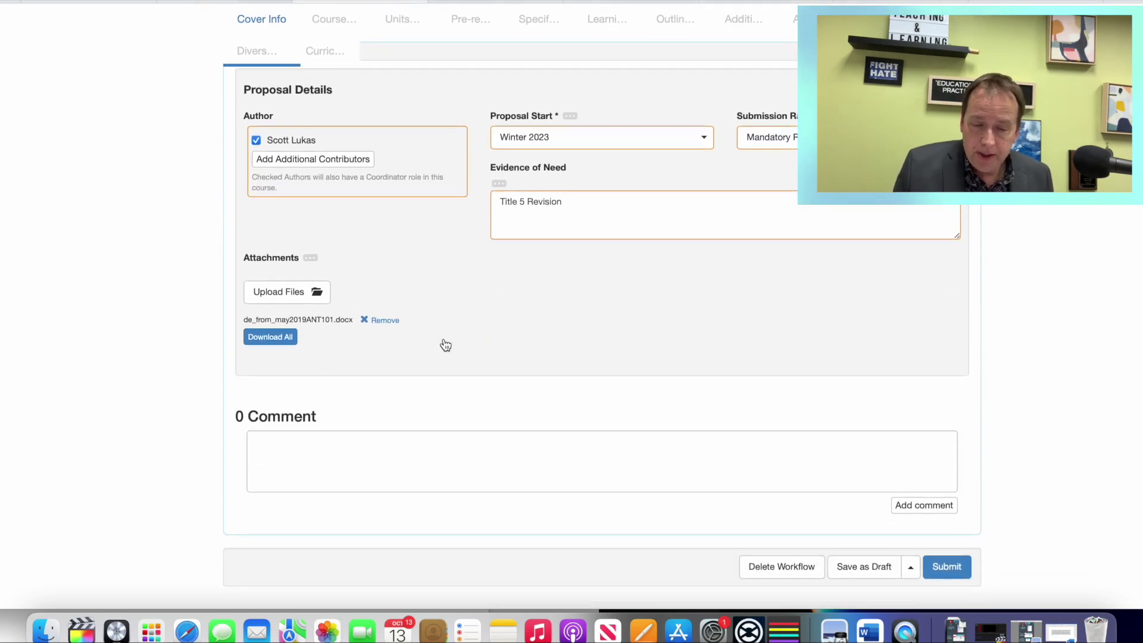
{"action": "scroll", "coordinate": [444, 343], "scroll_direction": "up", "scroll_amount": 10}
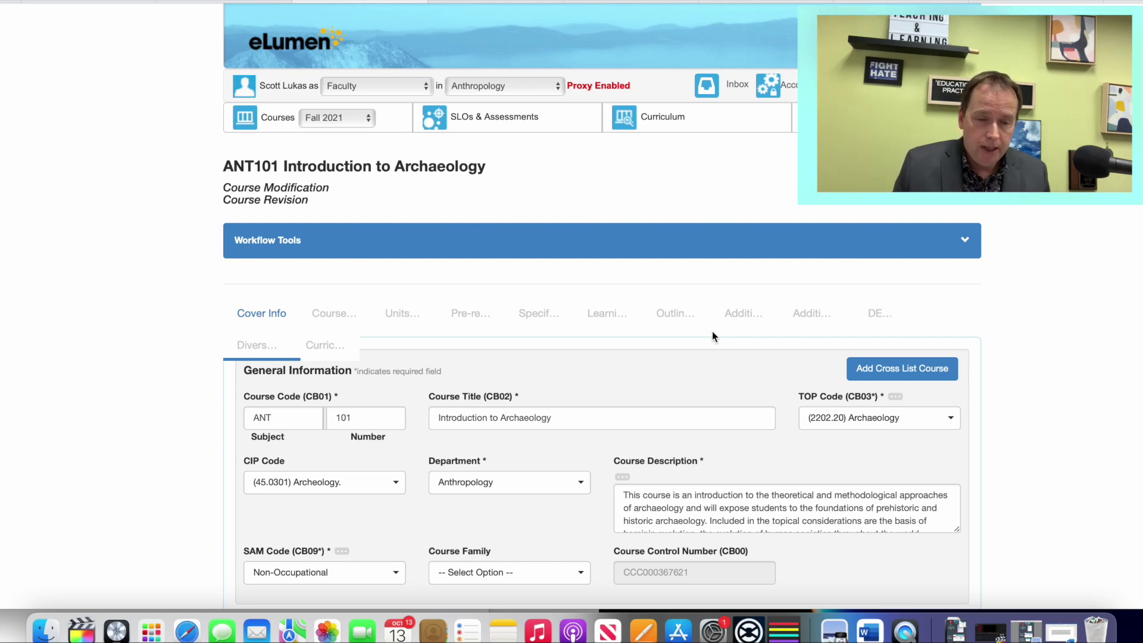
{"action": "scroll", "coordinate": [708, 333], "scroll_direction": "down", "scroll_amount": 6}
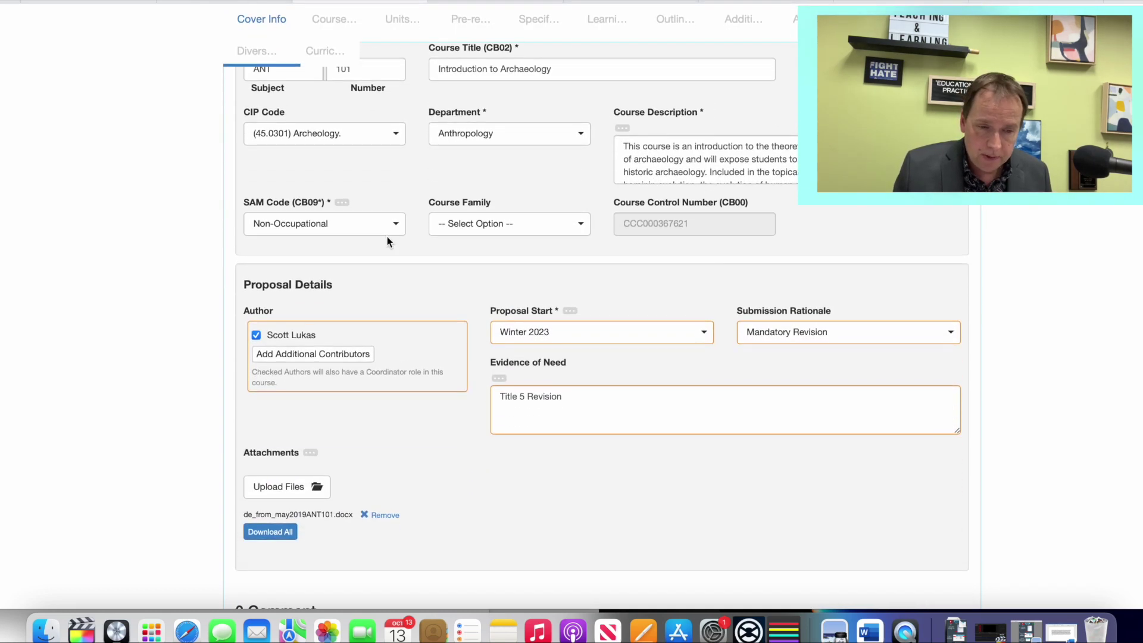
{"action": "scroll", "coordinate": [388, 220], "scroll_direction": "up", "scroll_amount": 1}
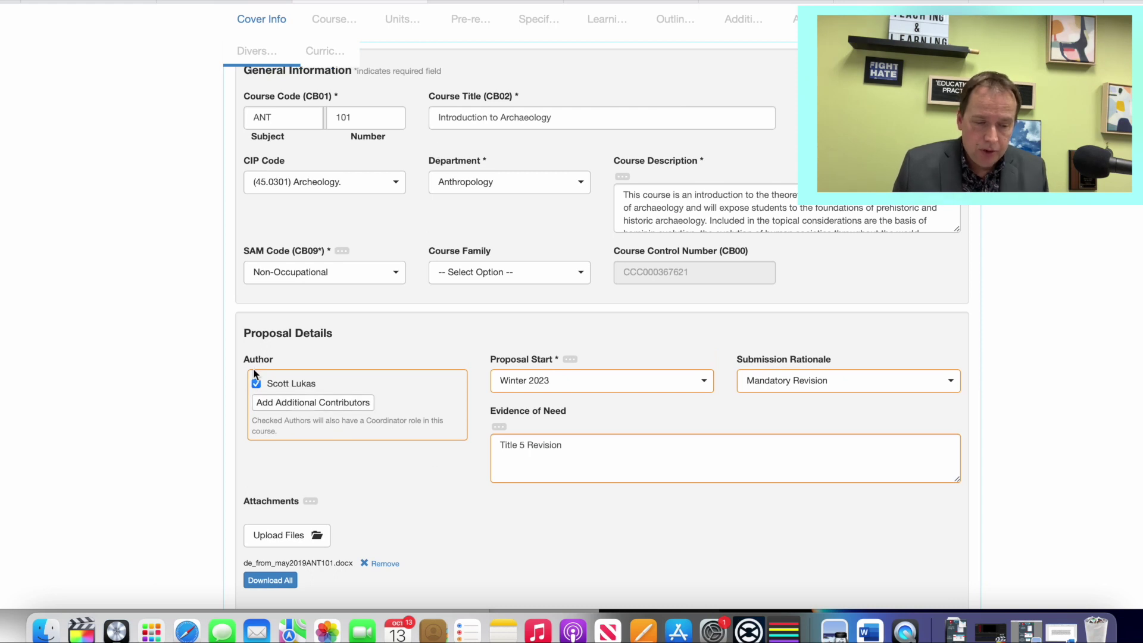
{"action": "scroll", "coordinate": [255, 386], "scroll_direction": "down", "scroll_amount": 1}
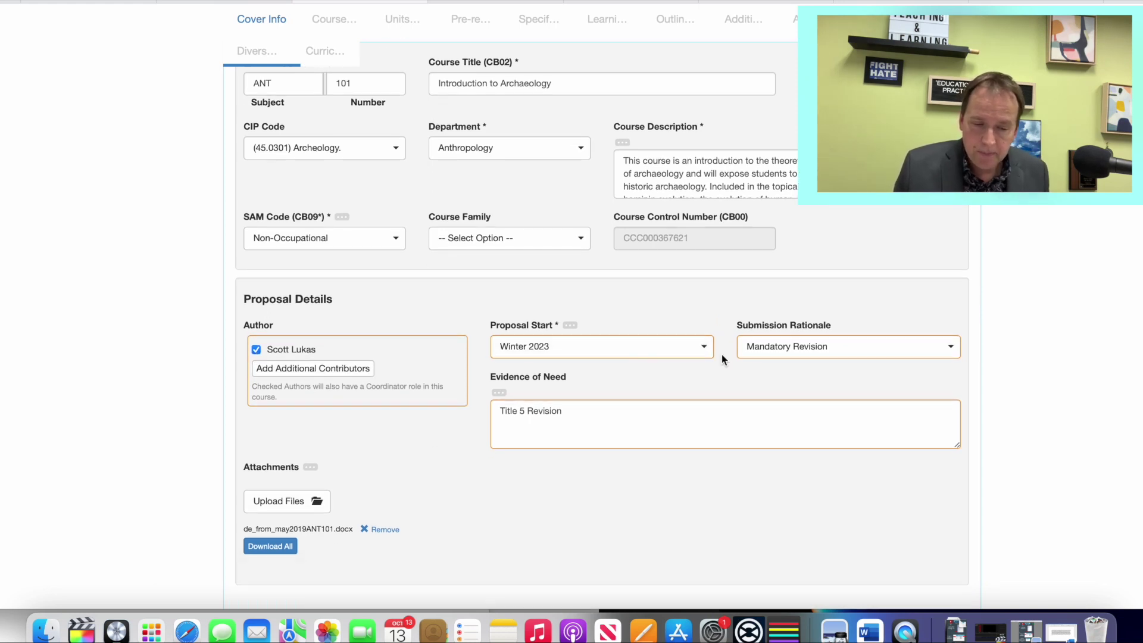
{"action": "scroll", "coordinate": [706, 355], "scroll_direction": "down", "scroll_amount": 3}
{"action": "left_click_drag", "start_coordinate": [591, 255], "coordinate": [495, 253]}
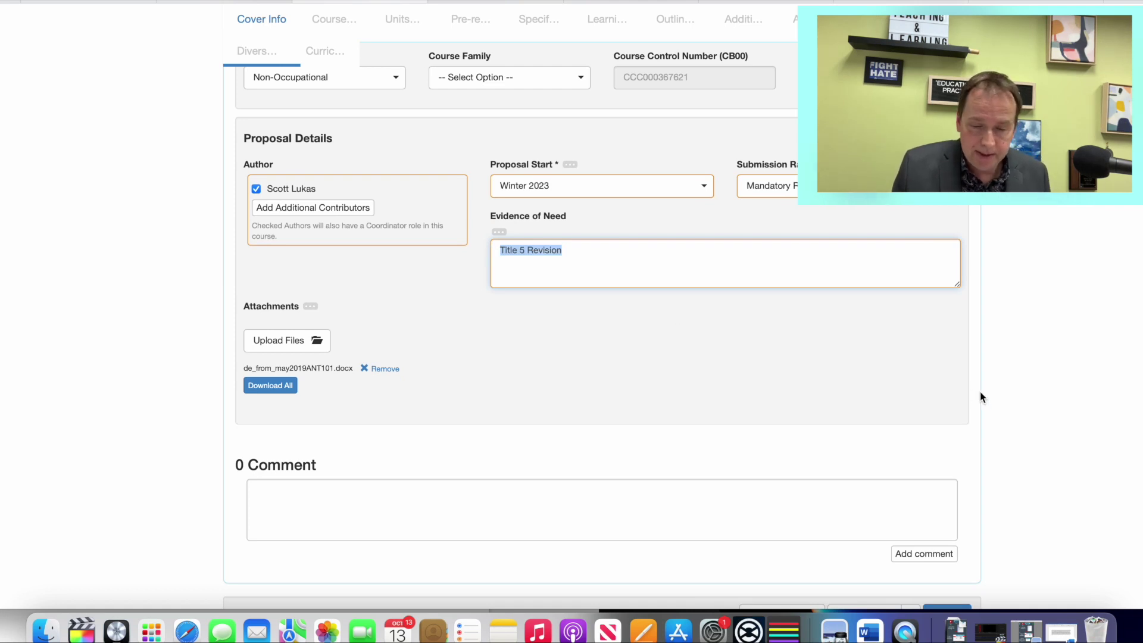
{"action": "scroll", "coordinate": [981, 397], "scroll_direction": "down", "scroll_amount": 1}
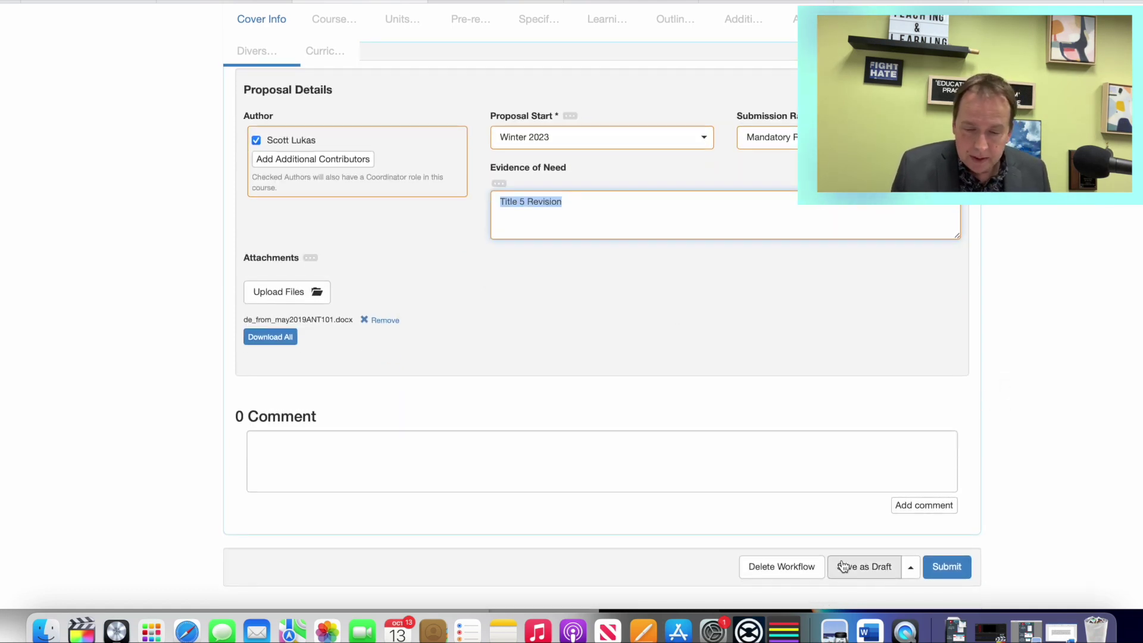
Step: Check the extra save options, then save the ANT101 revision as a draft
{"action": "left_click", "coordinate": [910, 568]}
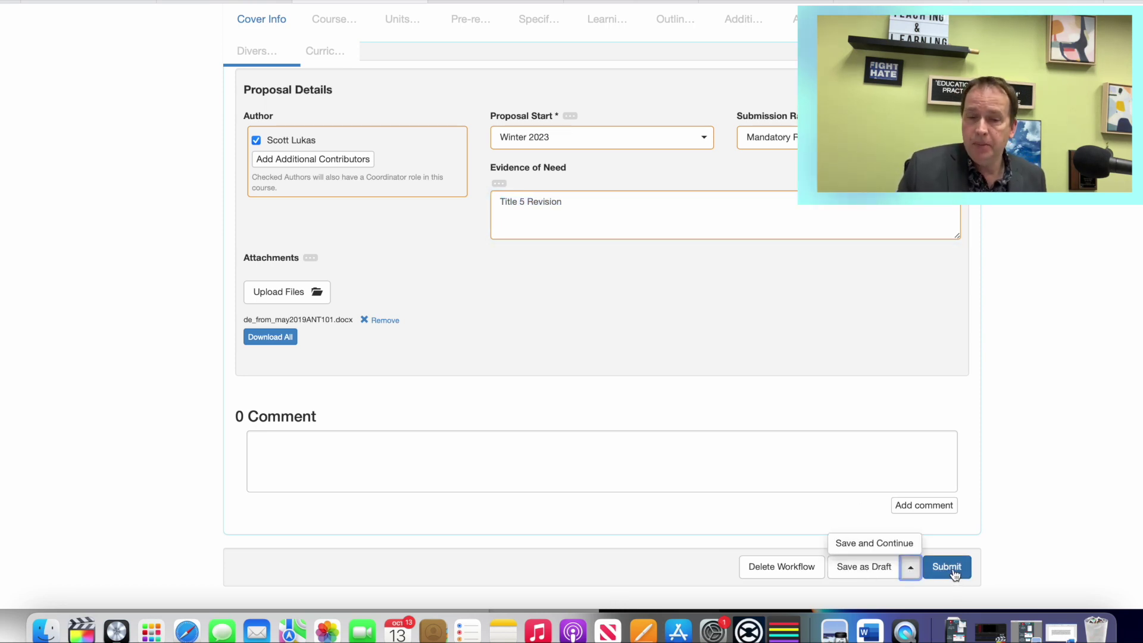
{"action": "left_click", "coordinate": [990, 510]}
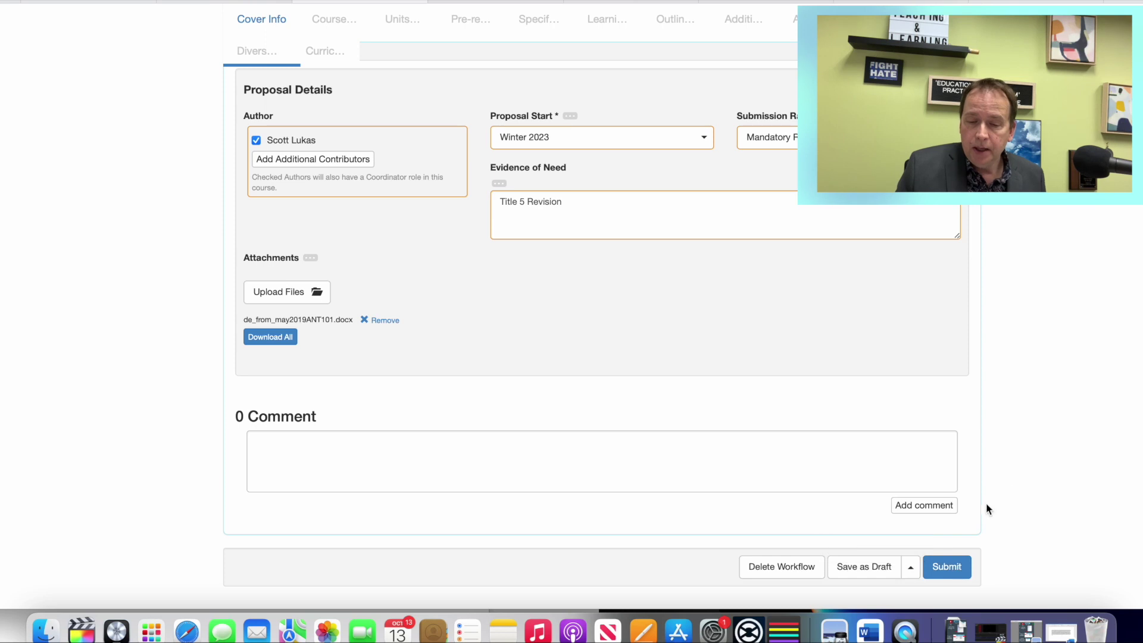
{"action": "left_click", "coordinate": [863, 570]}
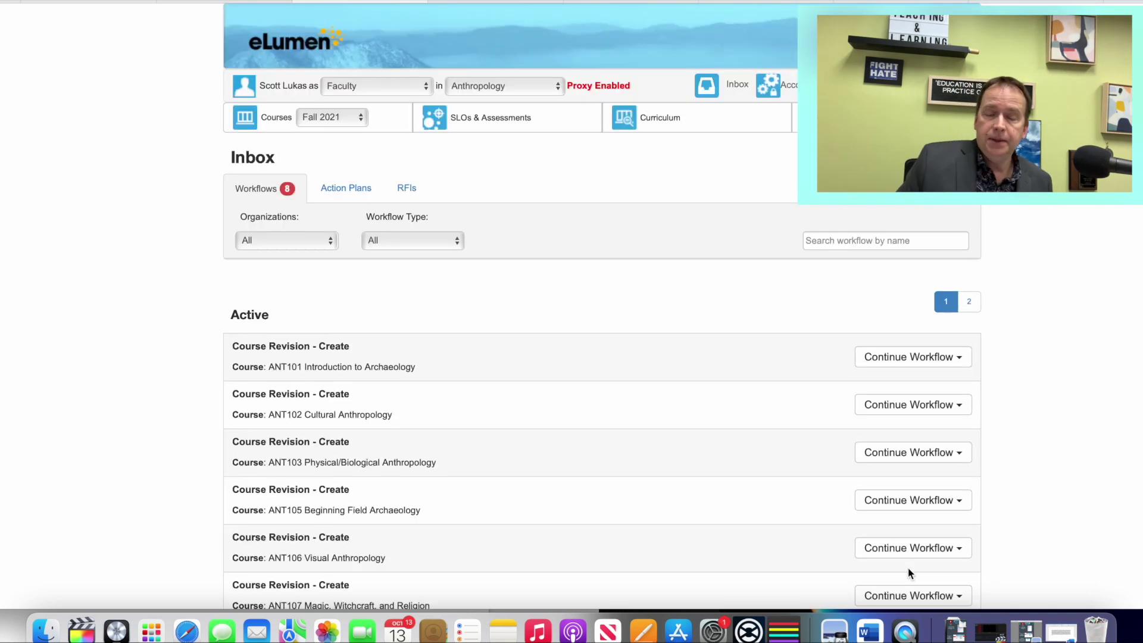
{"action": "left_click", "coordinate": [911, 548]}
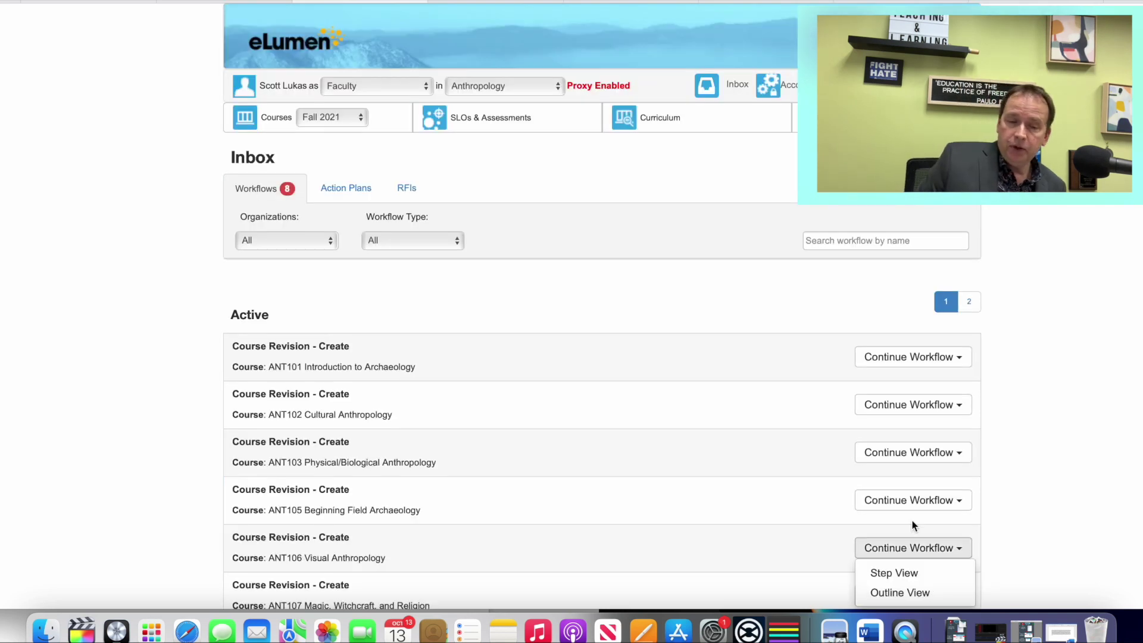
Step: Close the ANT106 choices and reopen the ANT101 revision in Step View
{"action": "left_click", "coordinate": [908, 523]}
{"action": "left_click", "coordinate": [893, 357]}
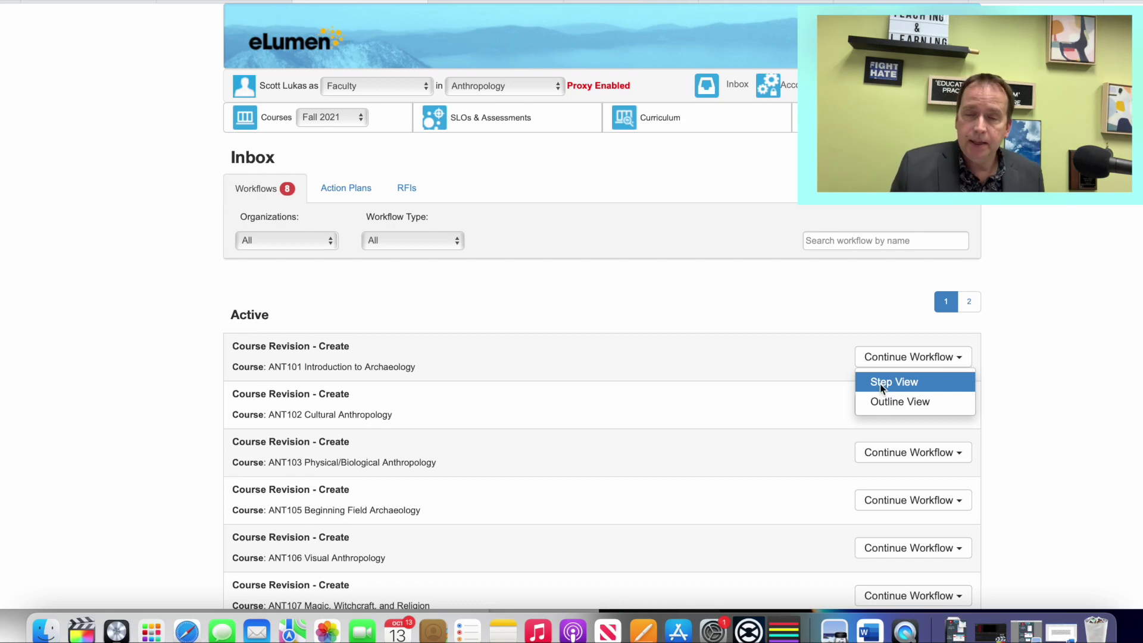
{"action": "left_click", "coordinate": [881, 384]}
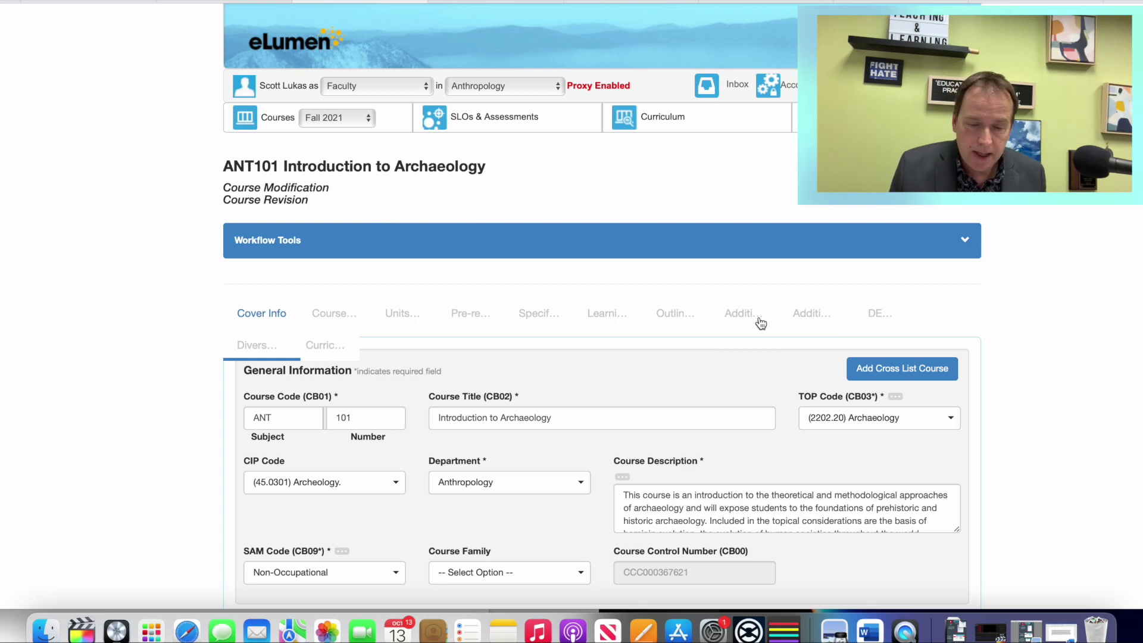
Step: Return to the Inbox and open the ANT102 Cultural Anthropology Continue Workflow options
{"action": "left_click", "coordinate": [734, 87]}
{"action": "scroll", "coordinate": [566, 196], "scroll_direction": "down", "scroll_amount": 2}
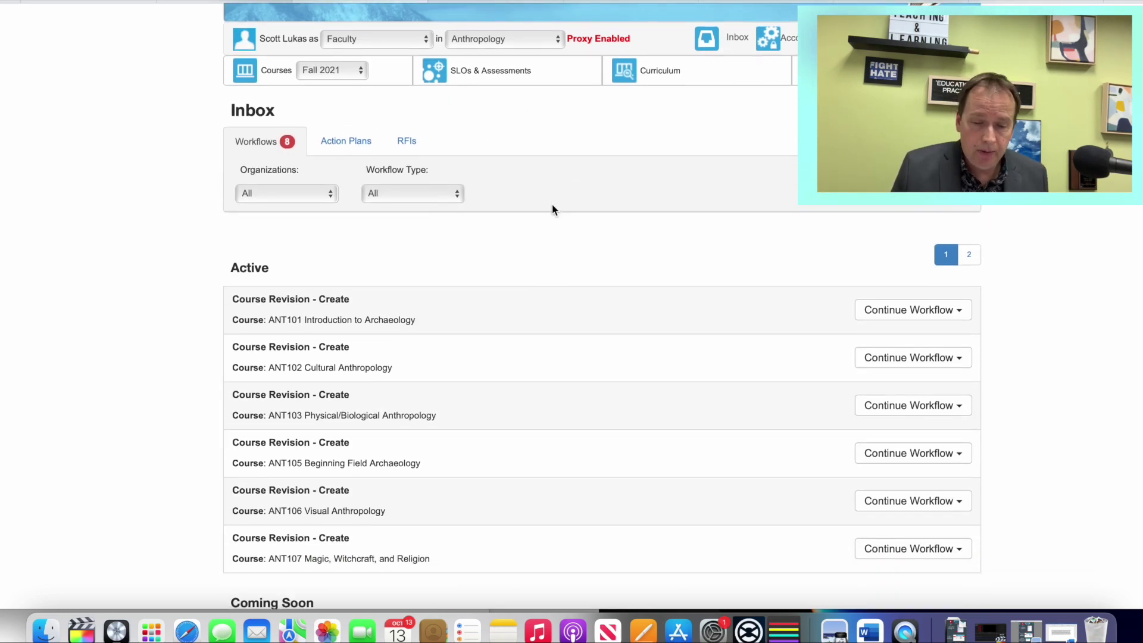
{"action": "left_click", "coordinate": [949, 359]}
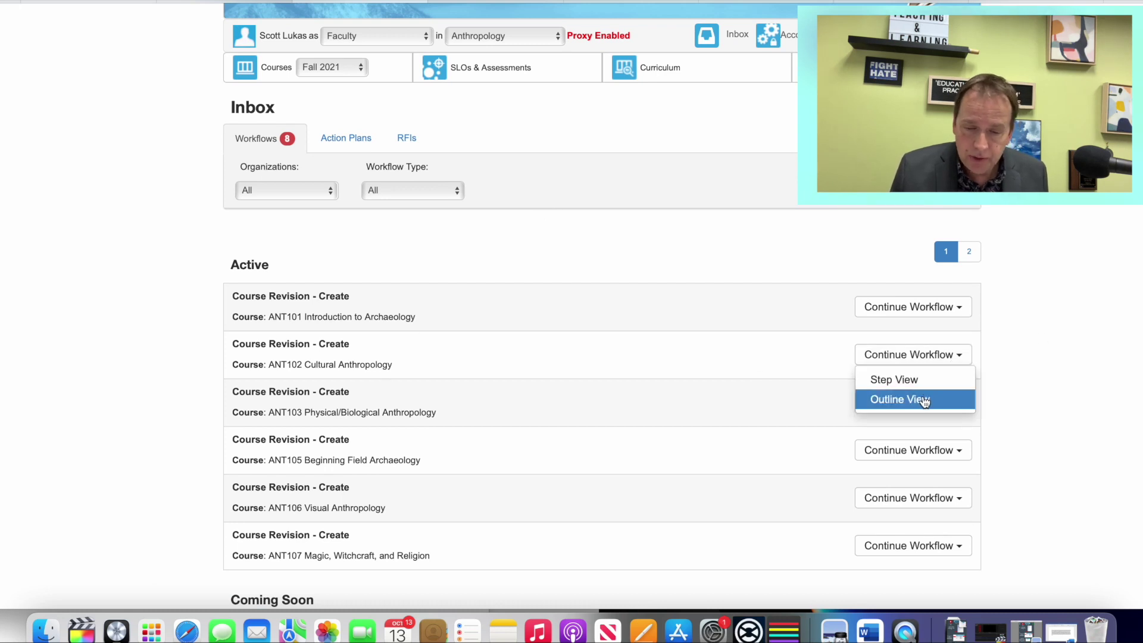
Step: Open ANT102 in Outline View, scroll through every section, and return to Cover Info
{"action": "left_click", "coordinate": [922, 398]}
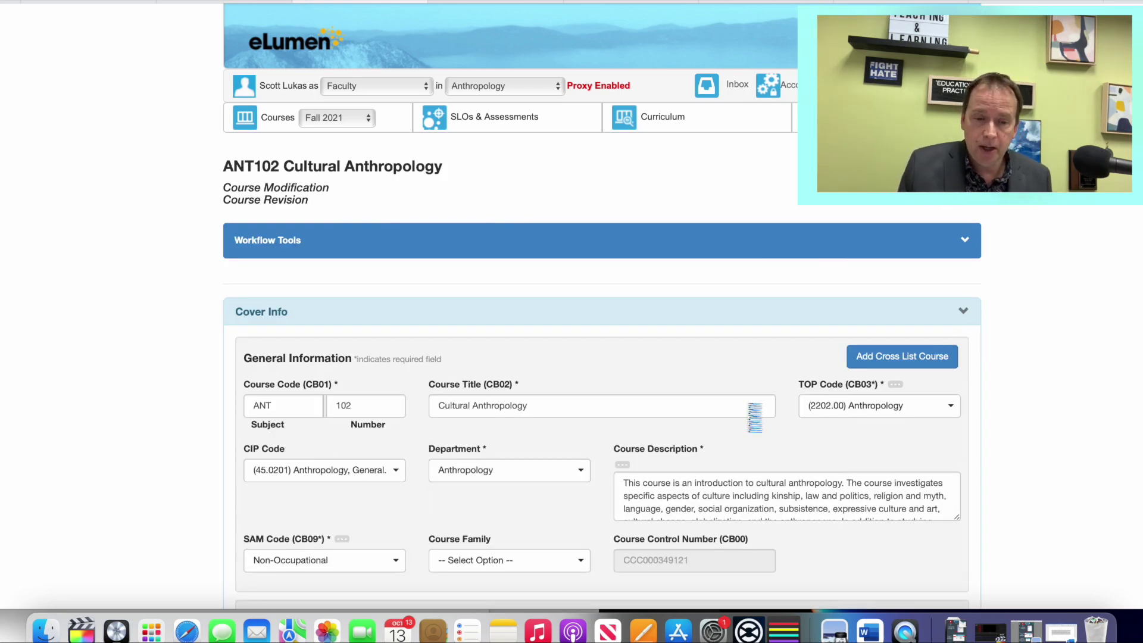
{"action": "scroll", "coordinate": [753, 417], "scroll_direction": "down", "scroll_amount": 5}
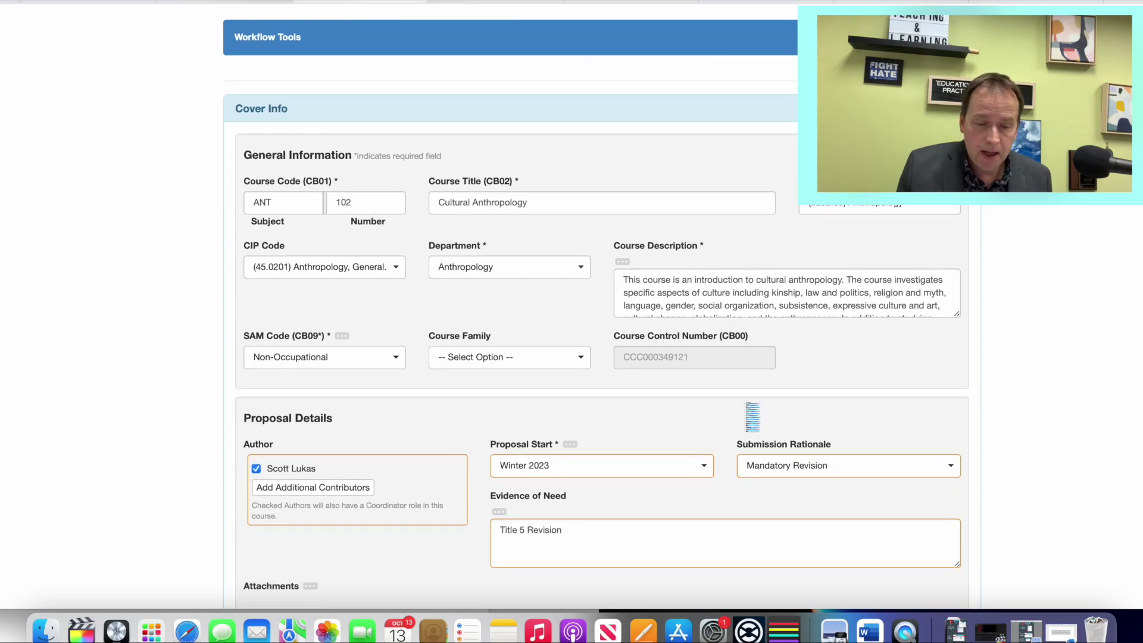
{"action": "scroll", "coordinate": [753, 417], "scroll_direction": "down", "scroll_amount": 20}
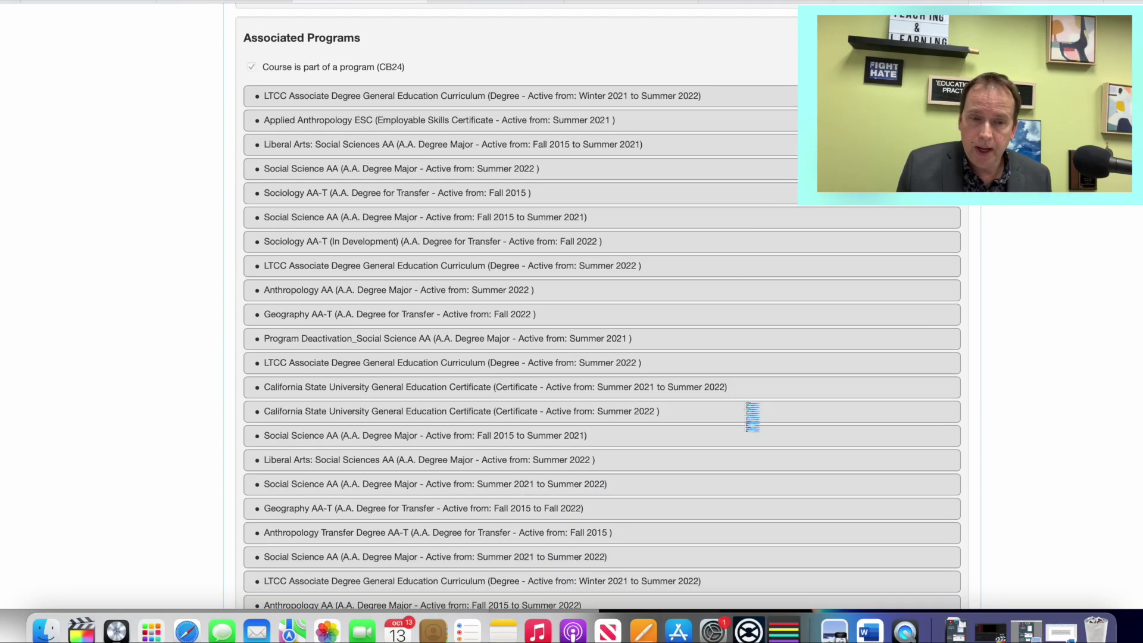
{"action": "scroll", "coordinate": [752, 417], "scroll_direction": "down", "scroll_amount": 20}
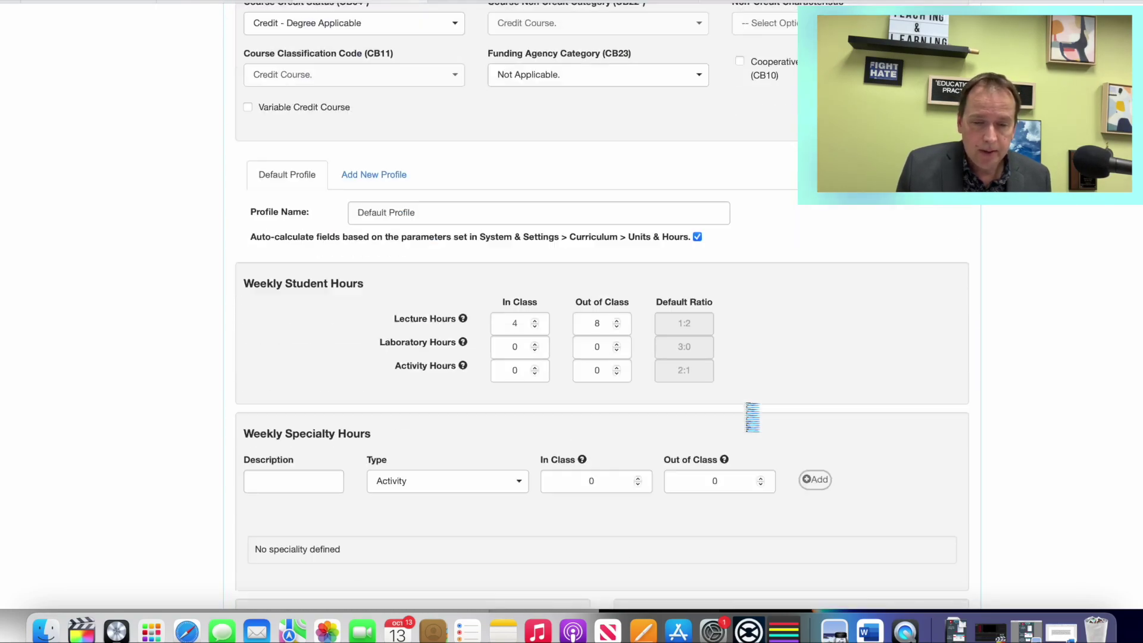
{"action": "scroll", "coordinate": [753, 417], "scroll_direction": "down", "scroll_amount": 20}
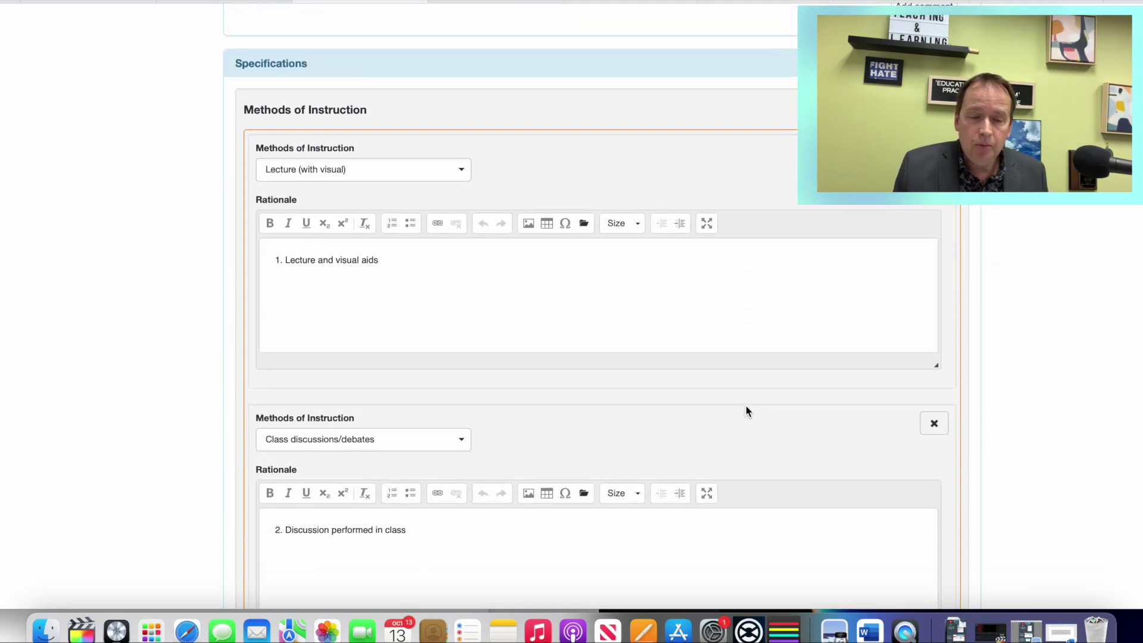
{"action": "scroll", "coordinate": [747, 411], "scroll_direction": "down", "scroll_amount": 20}
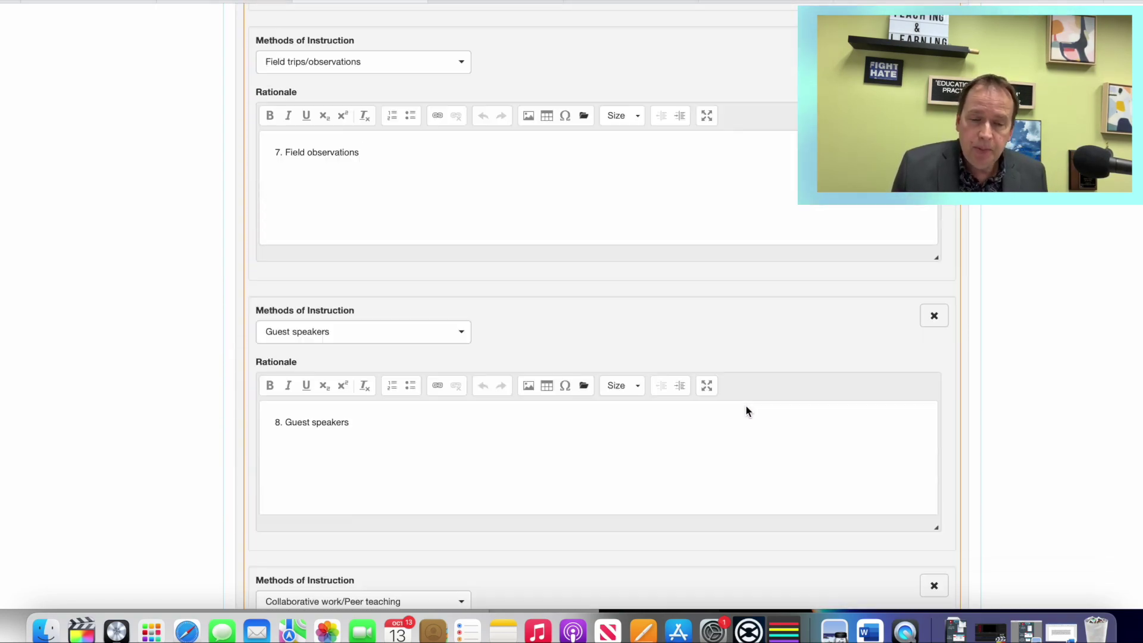
{"action": "scroll", "coordinate": [748, 411], "scroll_direction": "down", "scroll_amount": 20}
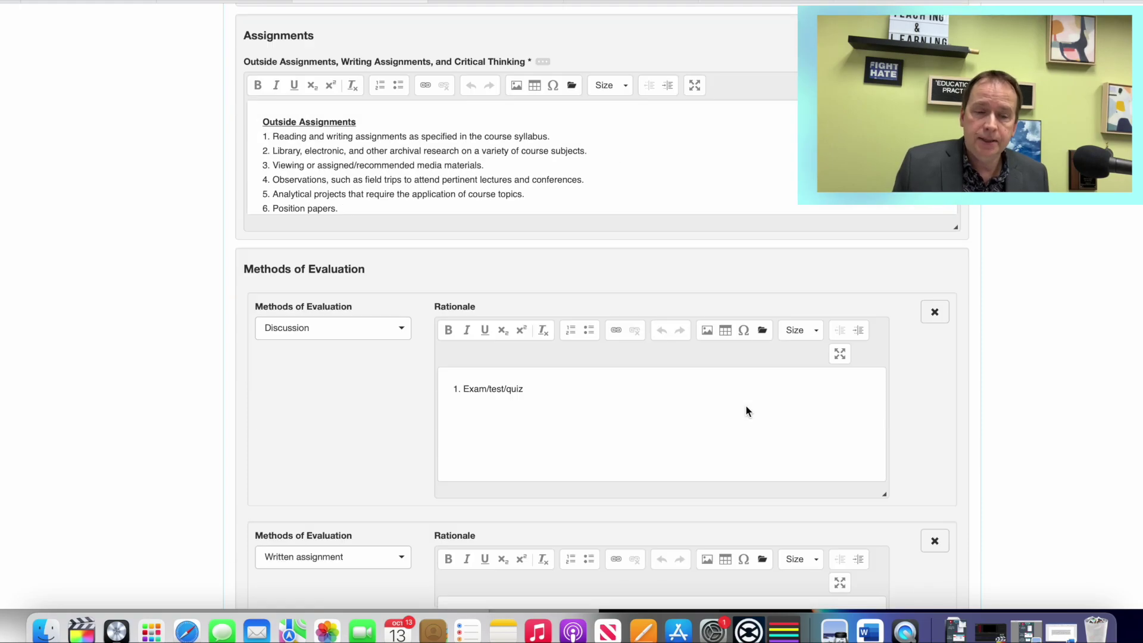
{"action": "scroll", "coordinate": [748, 410], "scroll_direction": "down", "scroll_amount": 5}
{"action": "scroll", "coordinate": [747, 411], "scroll_direction": "up", "scroll_amount": 20}
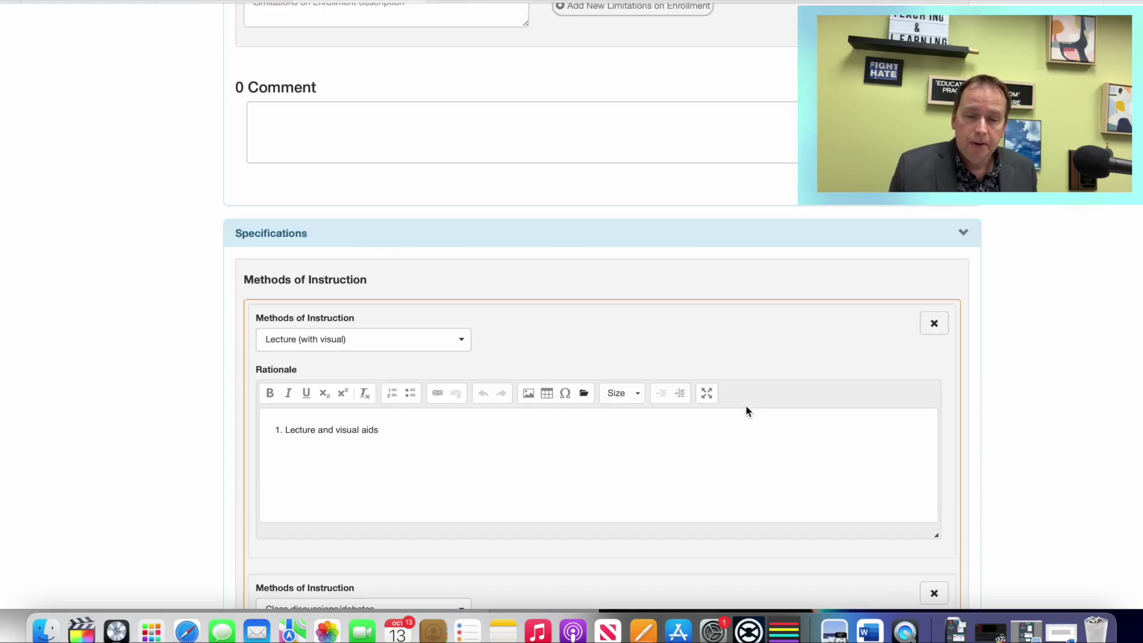
{"action": "scroll", "coordinate": [748, 410], "scroll_direction": "up", "scroll_amount": 20}
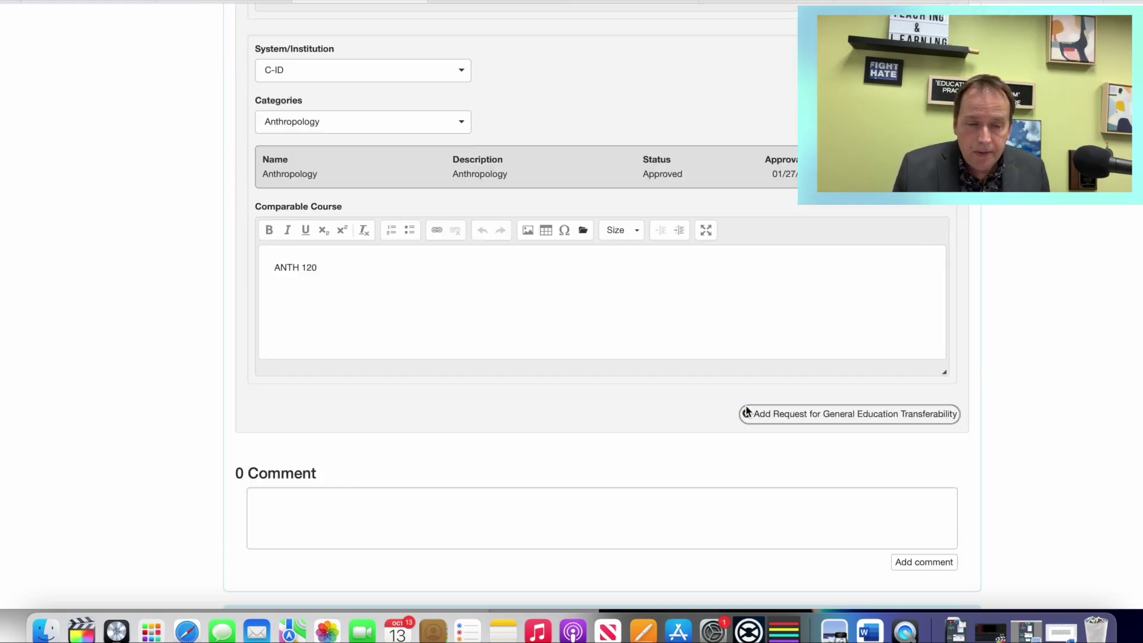
{"action": "scroll", "coordinate": [748, 411], "scroll_direction": "up", "scroll_amount": 20}
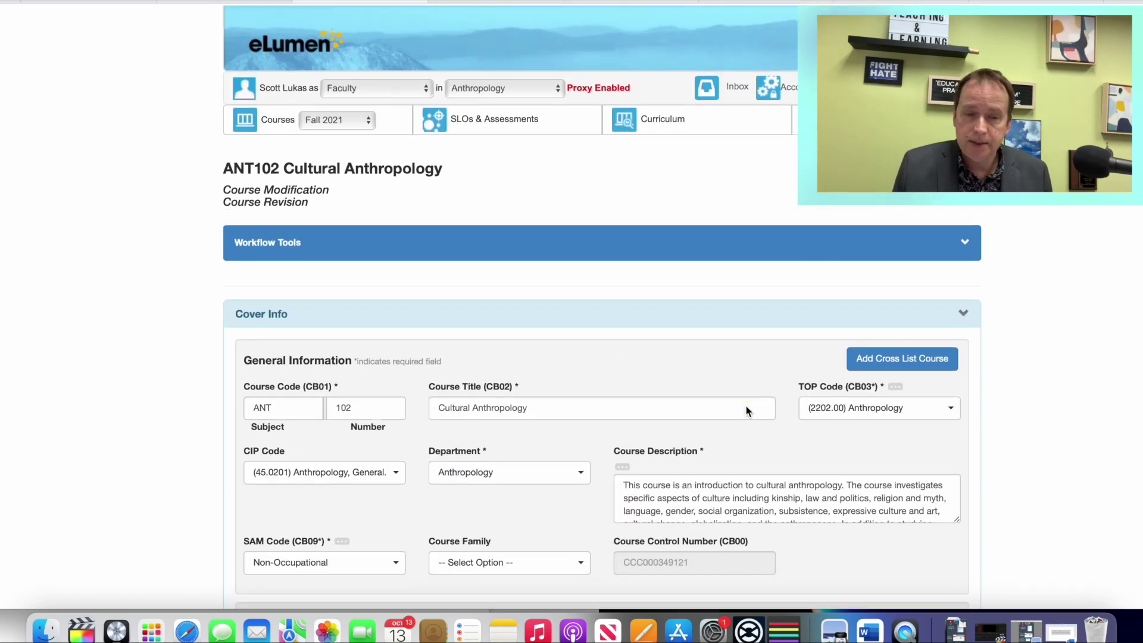
{"action": "scroll", "coordinate": [746, 406], "scroll_direction": "down", "scroll_amount": 6}
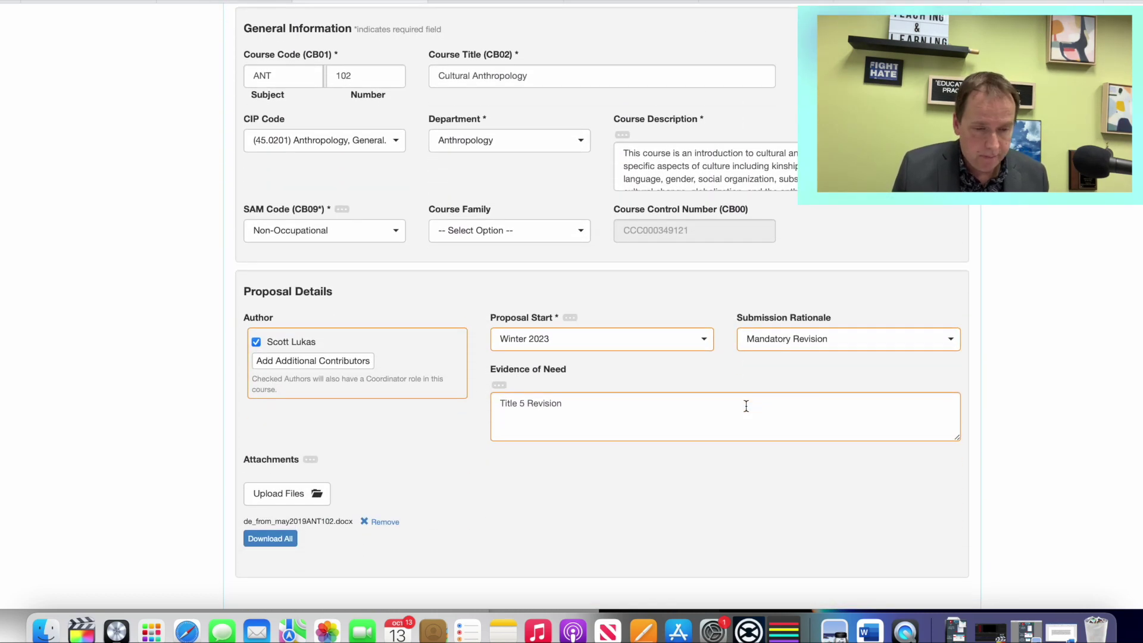
{"action": "scroll", "coordinate": [746, 406], "scroll_direction": "up", "scroll_amount": 2}
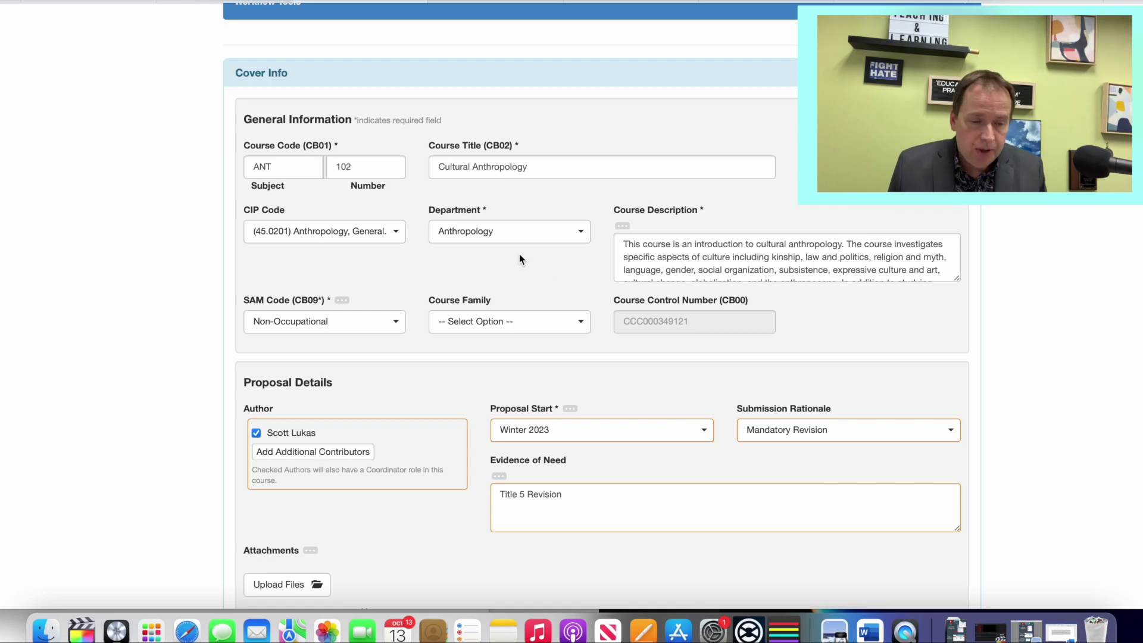
{"action": "scroll", "coordinate": [739, 291], "scroll_direction": "down", "scroll_amount": 15}
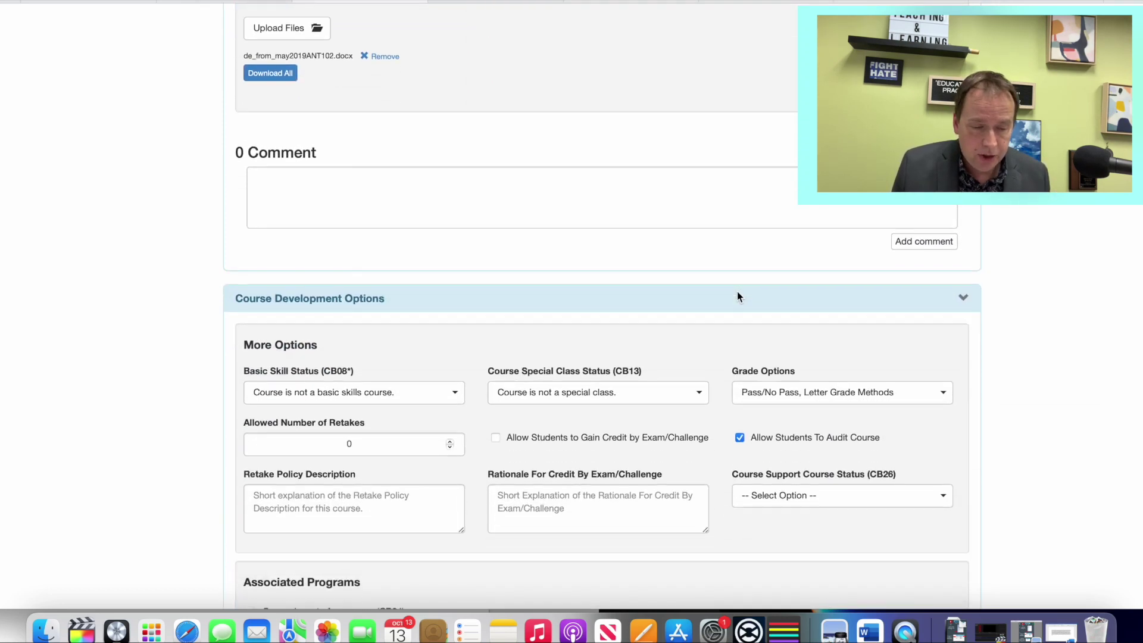
{"action": "scroll", "coordinate": [504, 310], "scroll_direction": "down", "scroll_amount": 5}
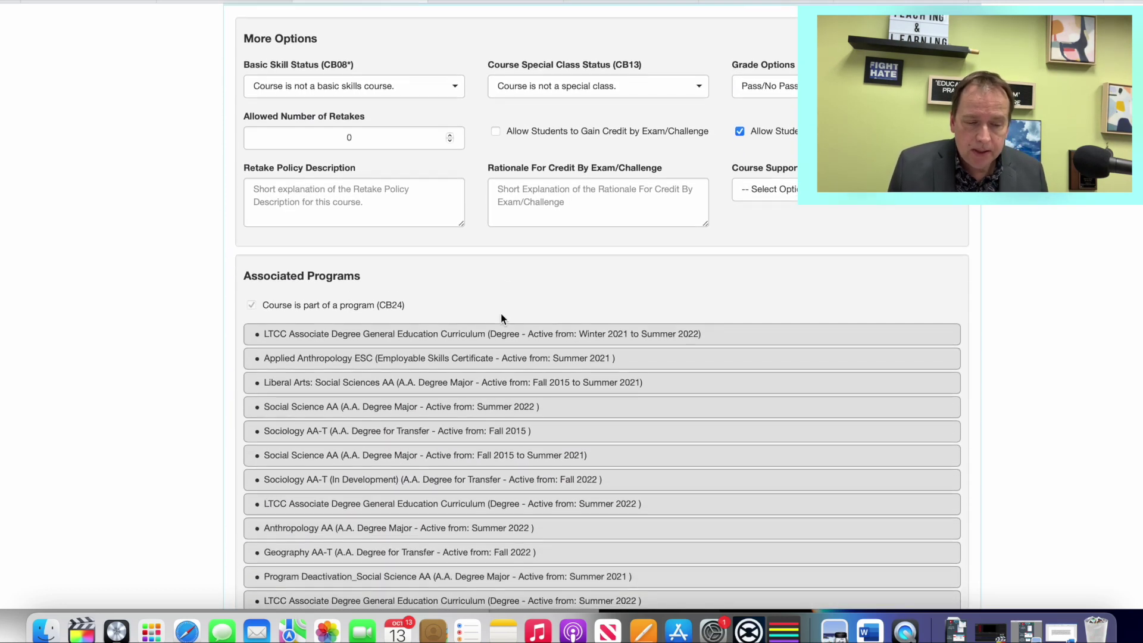
{"action": "scroll", "coordinate": [391, 338], "scroll_direction": "down", "scroll_amount": 5}
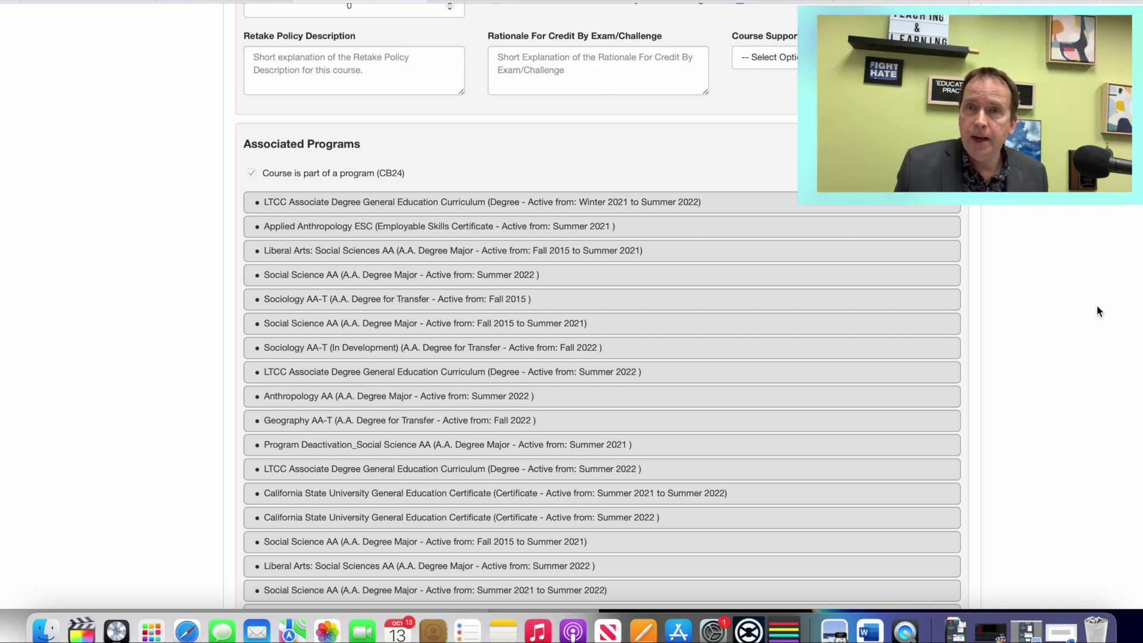
{"action": "scroll", "coordinate": [999, 322], "scroll_direction": "down", "scroll_amount": 3}
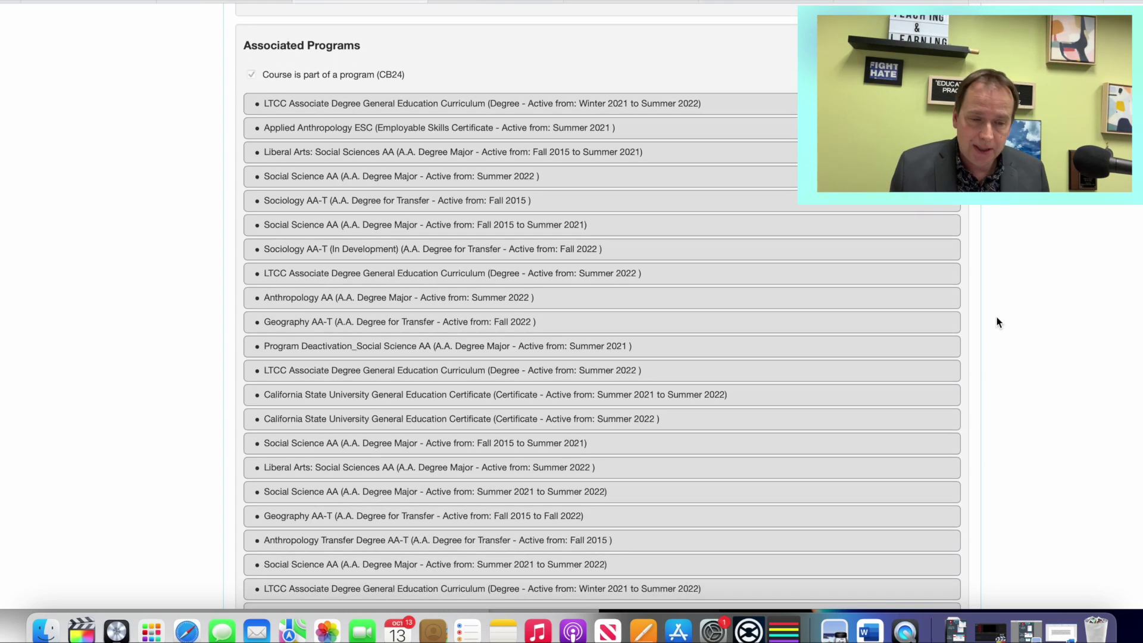
{"action": "scroll", "coordinate": [999, 322], "scroll_direction": "down", "scroll_amount": 15}
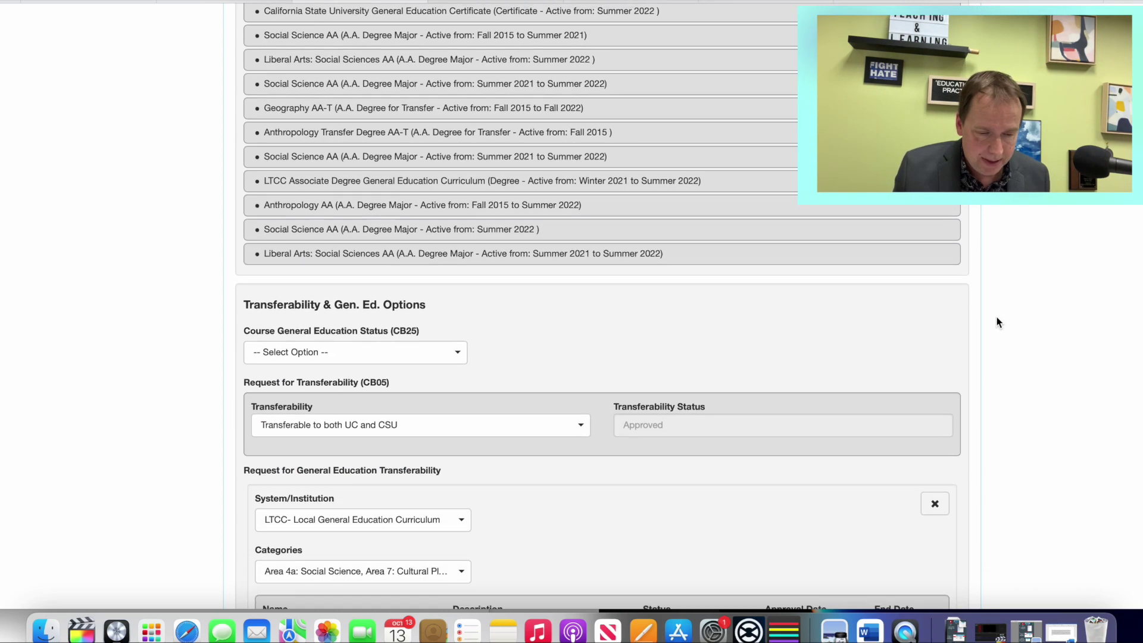
{"action": "scroll", "coordinate": [999, 322], "scroll_direction": "down", "scroll_amount": 5}
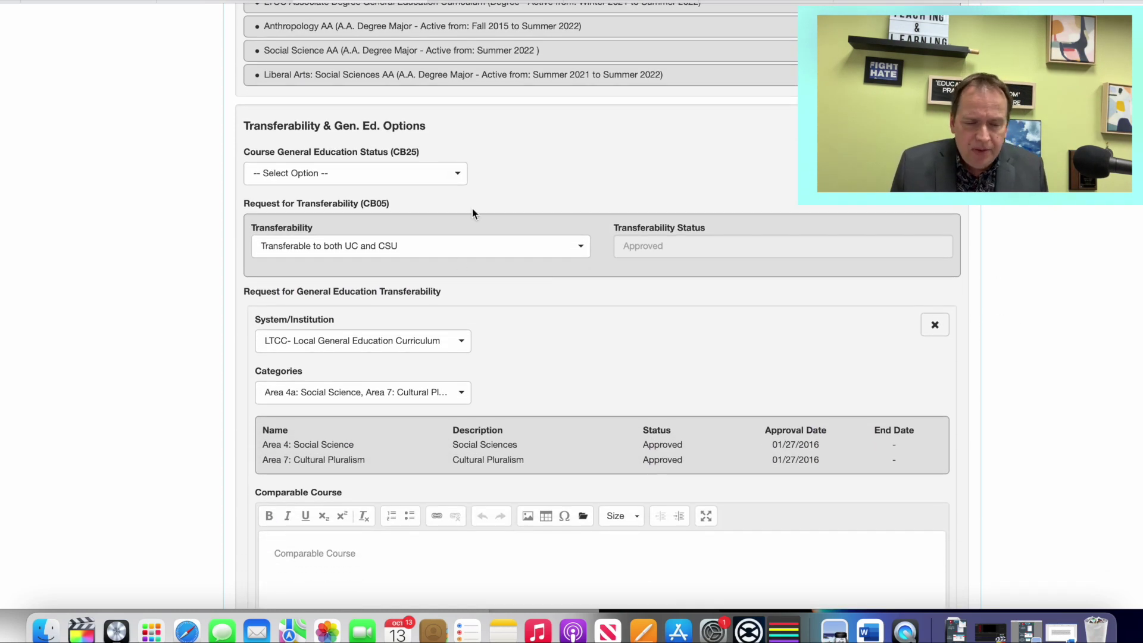
Step: Scroll past Transferability, Gen. Ed. and Units and Hours (4 units, 144 hours) to the ENG 101 advisory
{"action": "scroll", "coordinate": [624, 316], "scroll_direction": "down", "scroll_amount": 2}
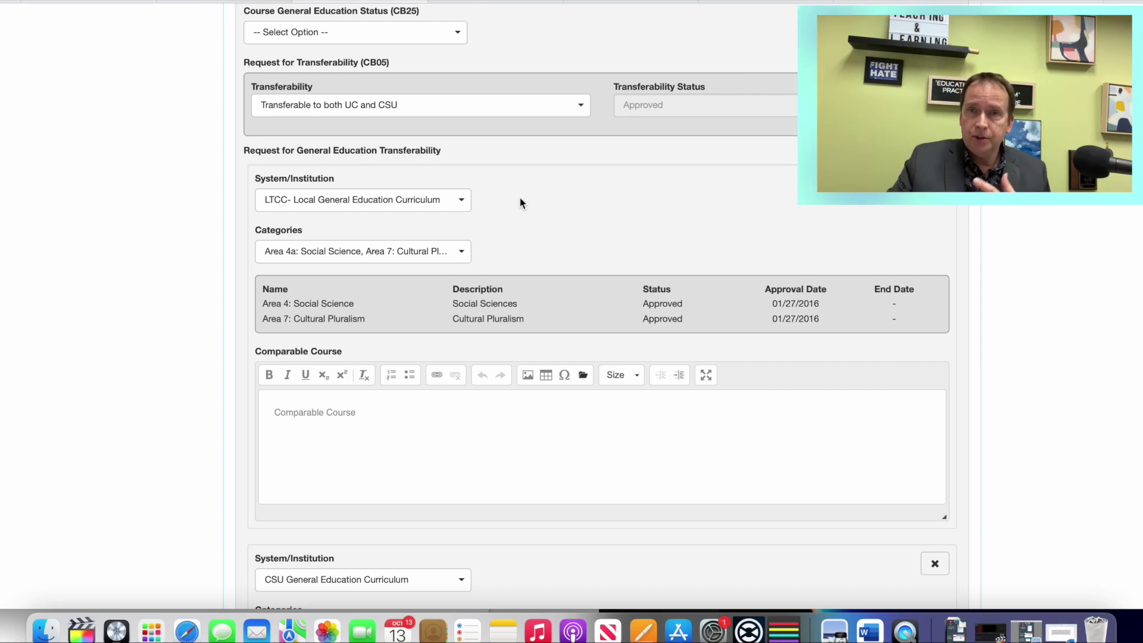
{"action": "scroll", "coordinate": [519, 203], "scroll_direction": "down", "scroll_amount": 8}
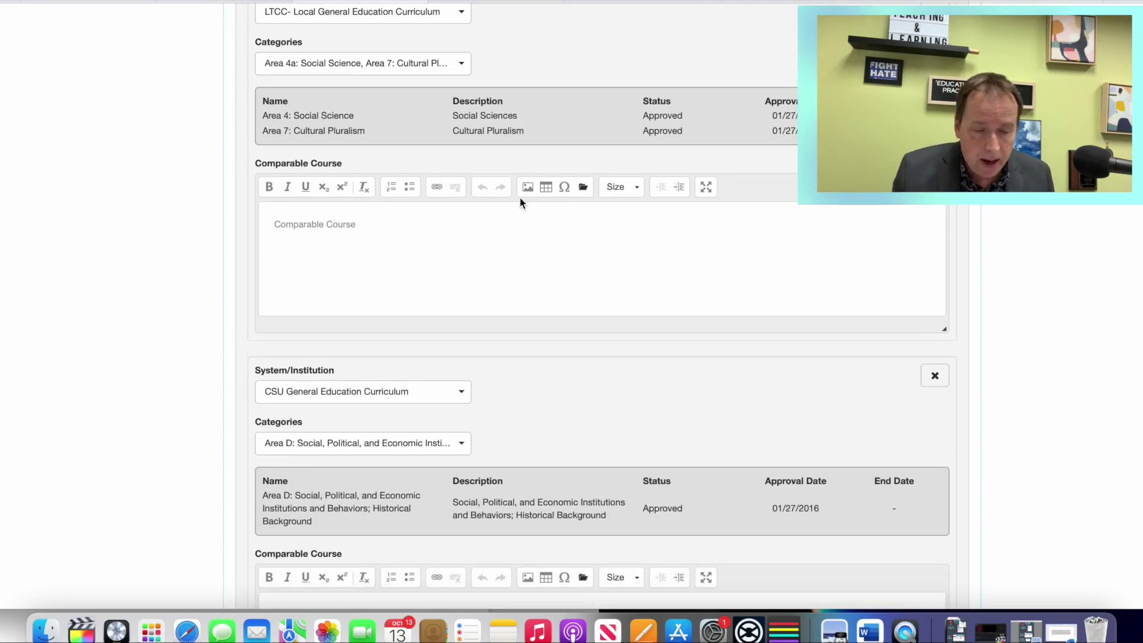
{"action": "scroll", "coordinate": [520, 202], "scroll_direction": "down", "scroll_amount": 9}
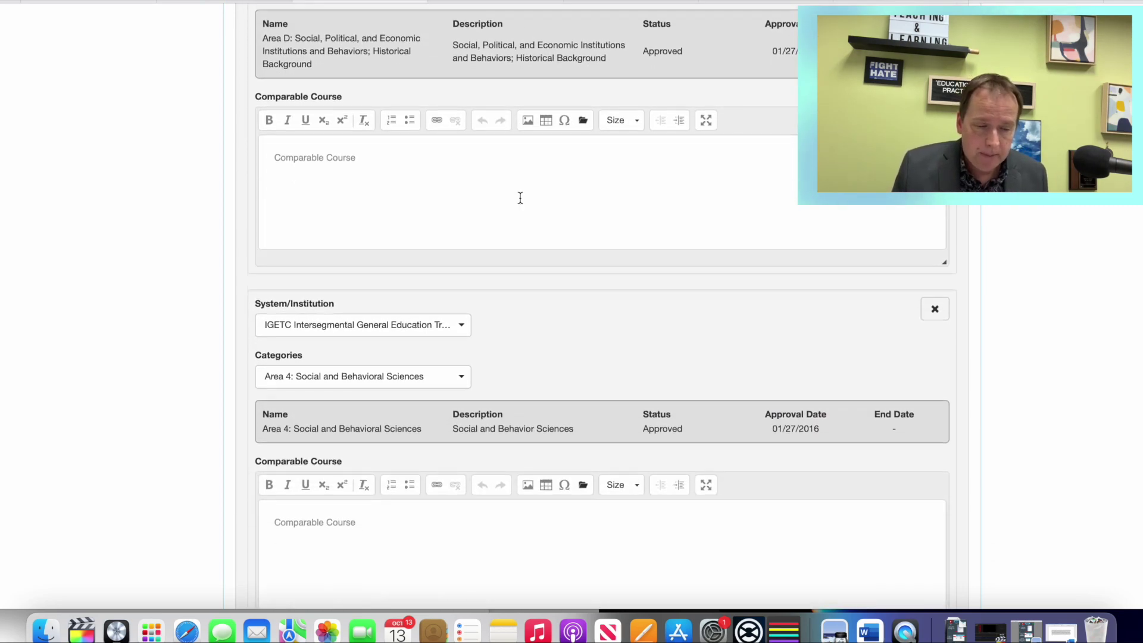
{"action": "scroll", "coordinate": [519, 198], "scroll_direction": "down", "scroll_amount": 5}
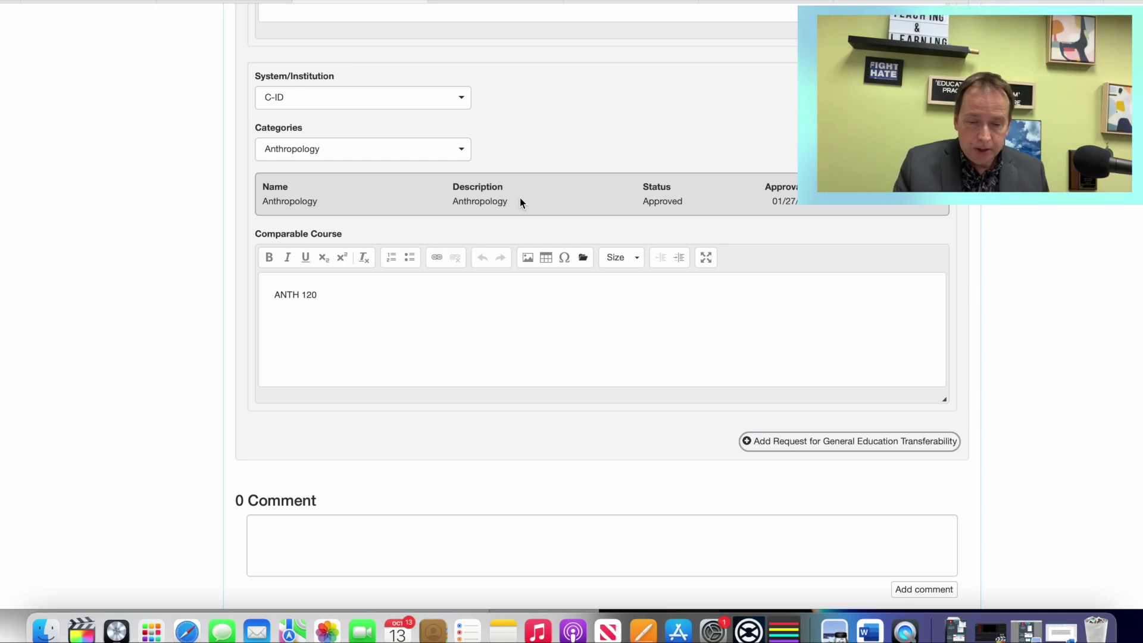
{"action": "scroll", "coordinate": [520, 201], "scroll_direction": "down", "scroll_amount": 1}
{"action": "scroll", "coordinate": [520, 197], "scroll_direction": "down", "scroll_amount": 8}
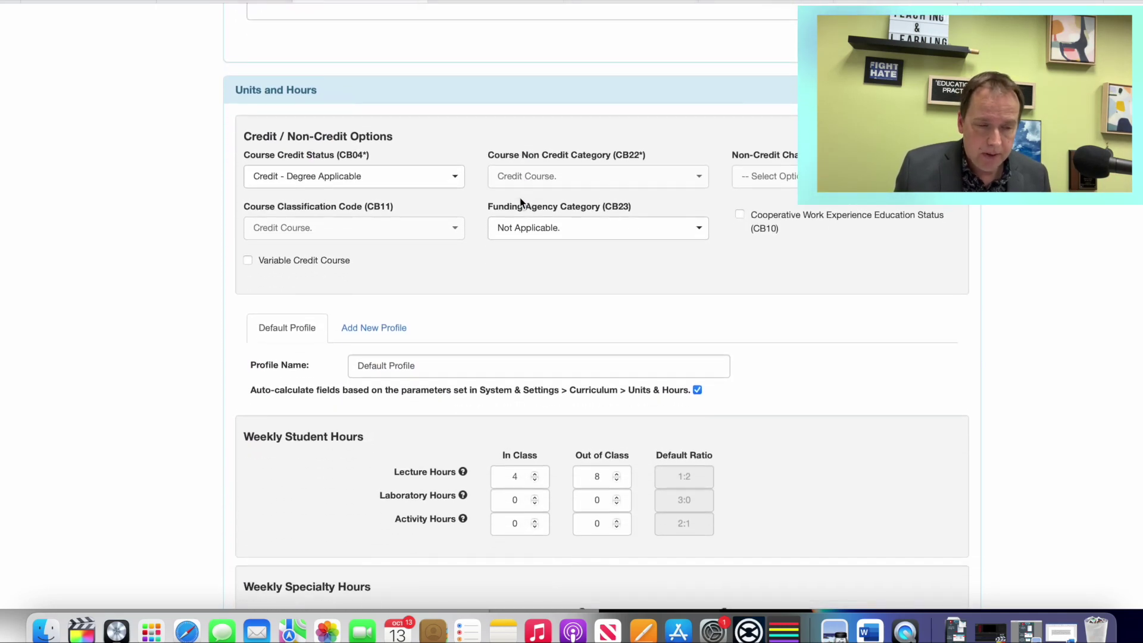
{"action": "scroll", "coordinate": [520, 199], "scroll_direction": "down", "scroll_amount": 7}
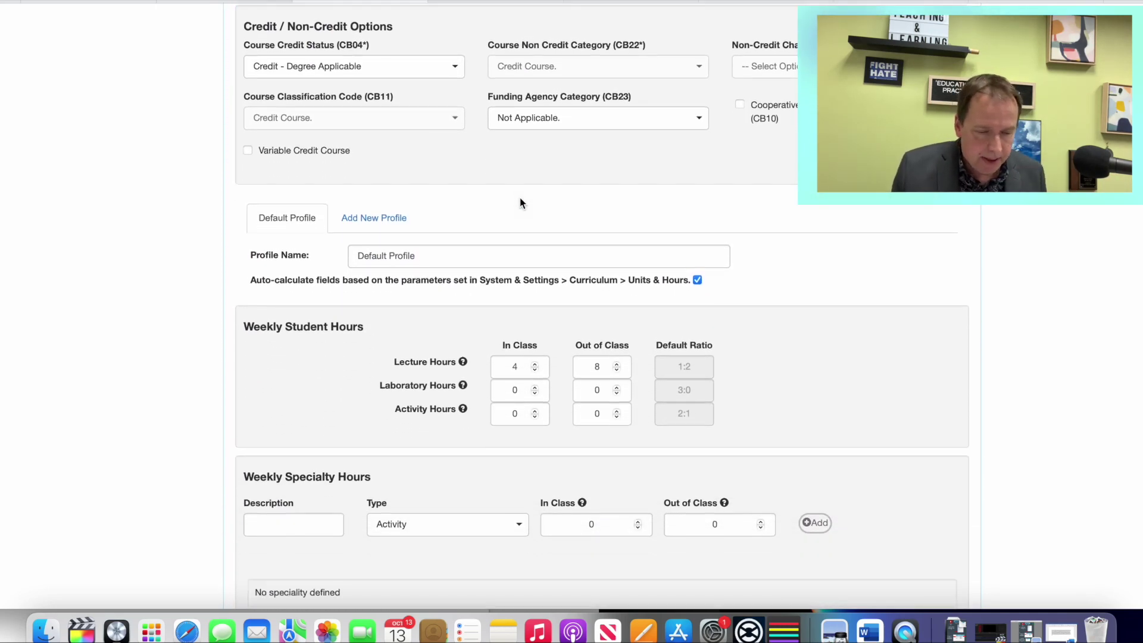
{"action": "scroll", "coordinate": [520, 202], "scroll_direction": "down", "scroll_amount": 8}
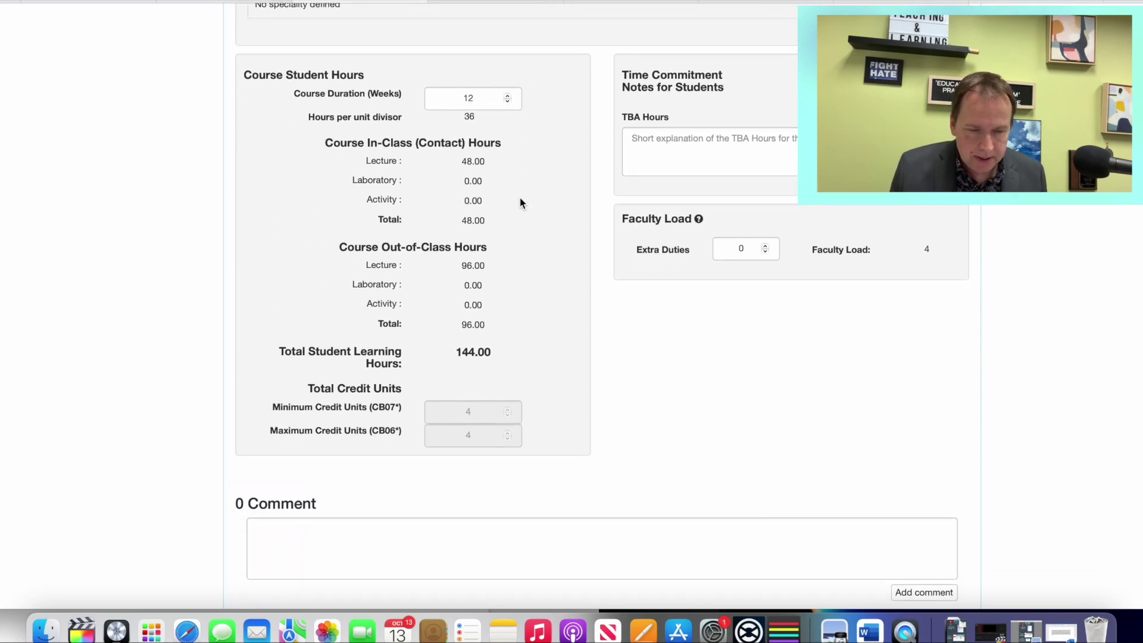
{"action": "scroll", "coordinate": [520, 203], "scroll_direction": "down", "scroll_amount": 7}
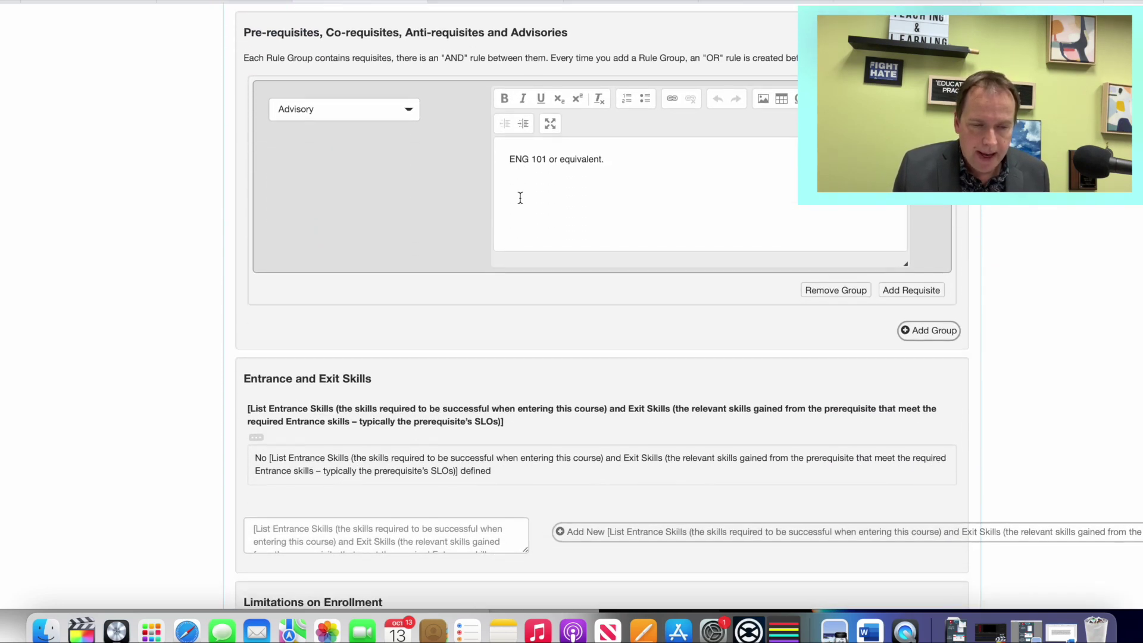
Step: View the requisite types for the ENG 101 advisory, then scroll down to Methods of Instruction
{"action": "scroll", "coordinate": [519, 197], "scroll_direction": "up", "scroll_amount": 1}
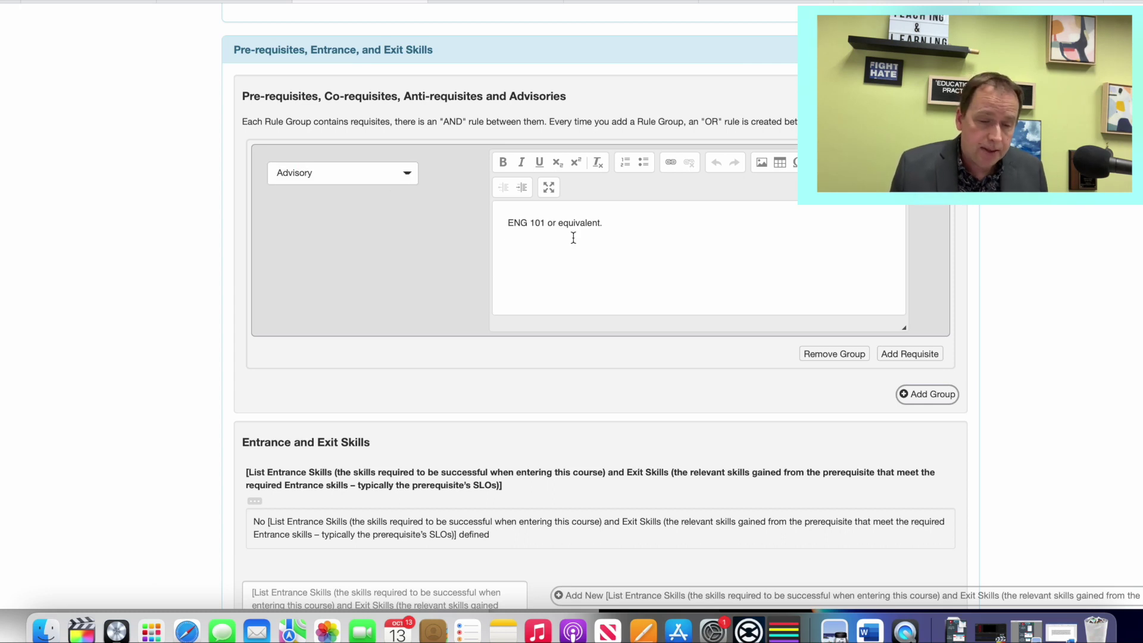
{"action": "left_click", "coordinate": [390, 179]}
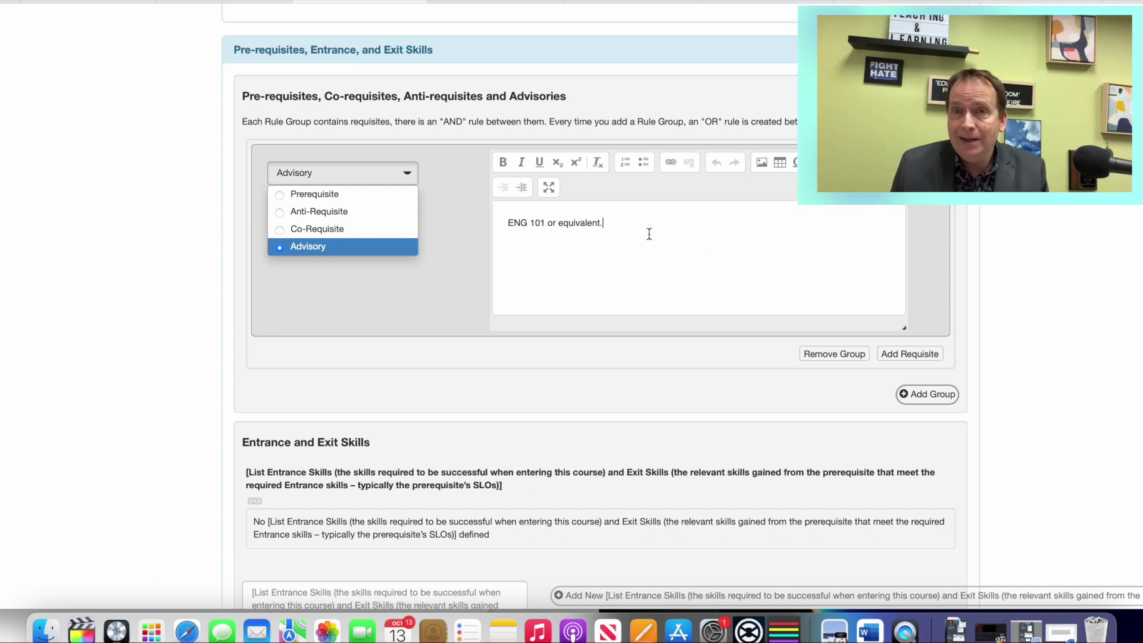
{"action": "scroll", "coordinate": [625, 251], "scroll_direction": "down", "scroll_amount": 10}
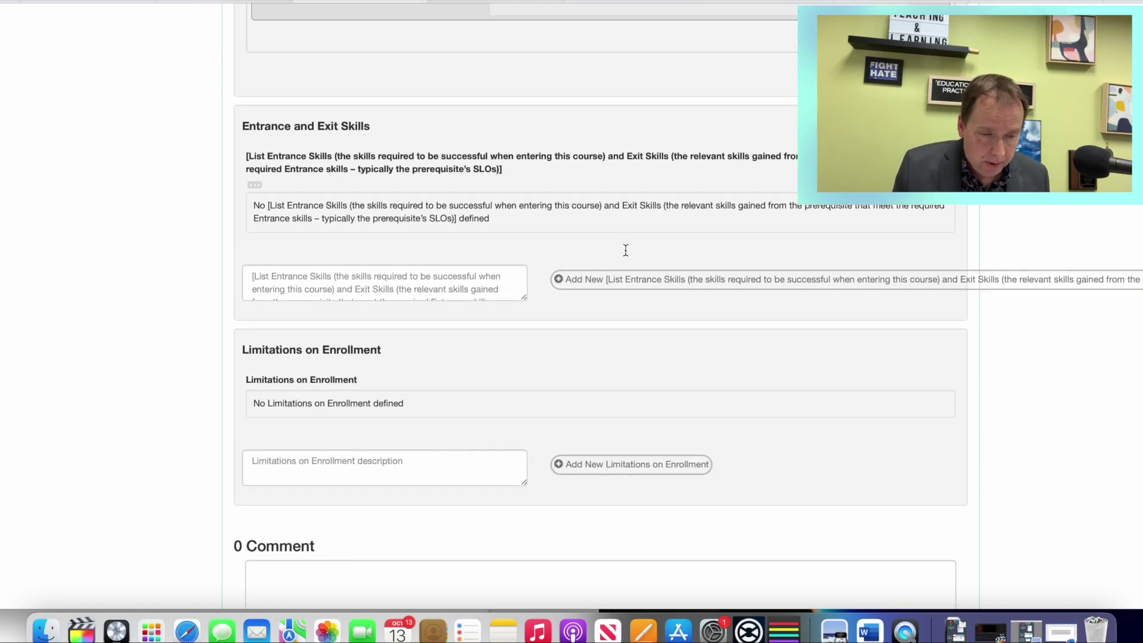
{"action": "scroll", "coordinate": [626, 250], "scroll_direction": "down", "scroll_amount": 3}
{"action": "scroll", "coordinate": [626, 253], "scroll_direction": "down", "scroll_amount": 7}
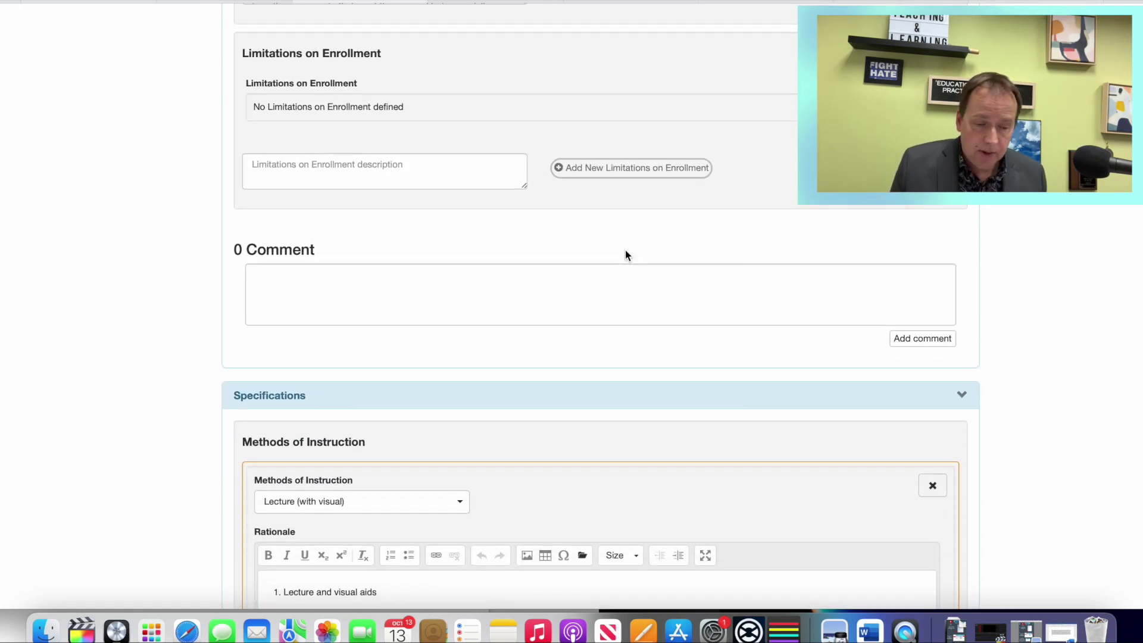
{"action": "scroll", "coordinate": [625, 255], "scroll_direction": "down", "scroll_amount": 20}
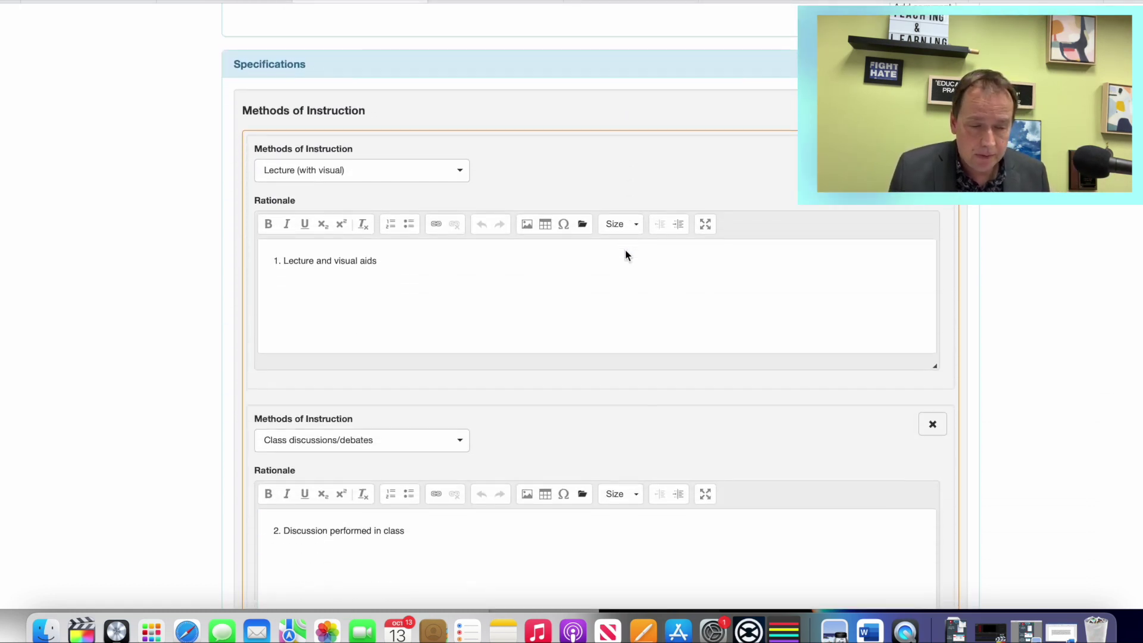
{"action": "scroll", "coordinate": [626, 252], "scroll_direction": "down", "scroll_amount": 20}
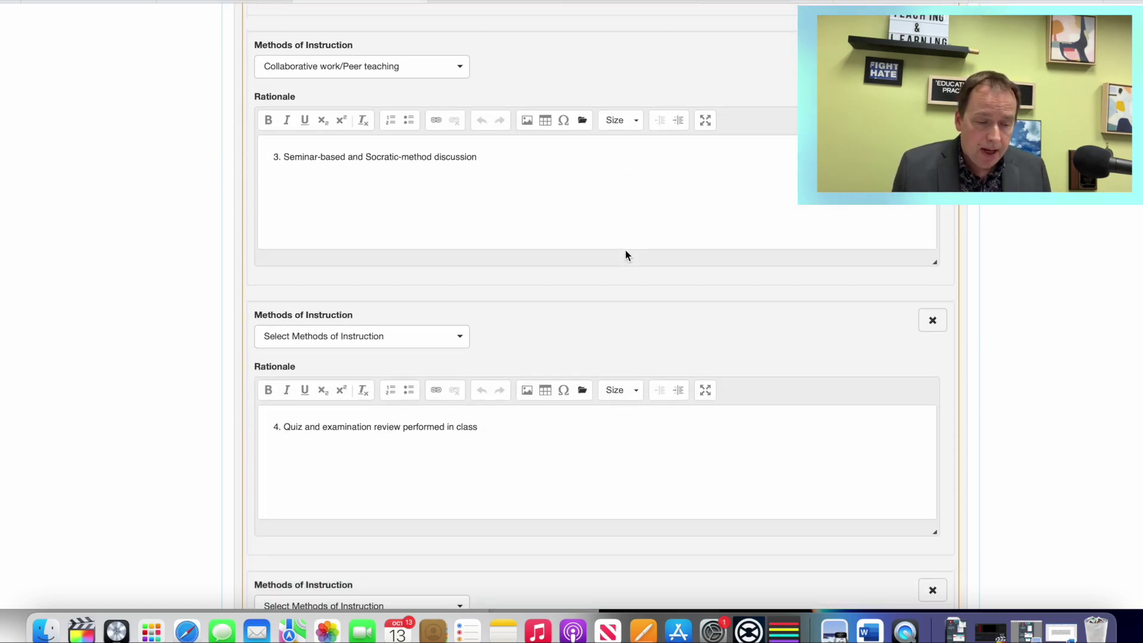
{"action": "scroll", "coordinate": [625, 254], "scroll_direction": "down", "scroll_amount": 20}
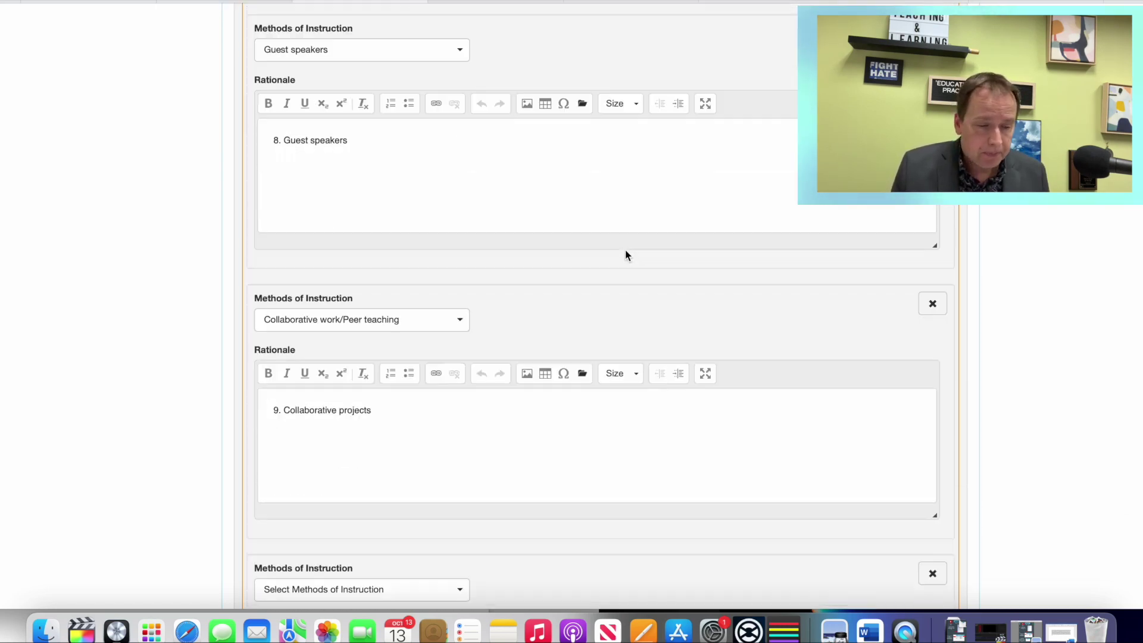
Step: Scroll past Assignments and Methods of Evaluation to the Equipment and Textbooks sections
{"action": "scroll", "coordinate": [625, 253], "scroll_direction": "down", "scroll_amount": 15}
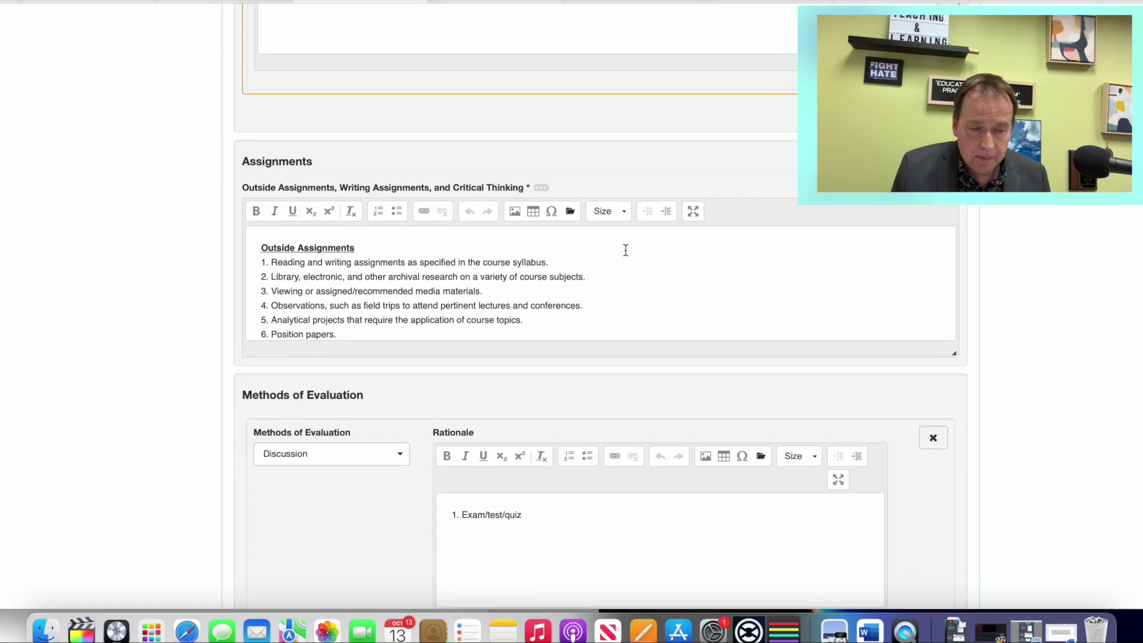
{"action": "scroll", "coordinate": [626, 250], "scroll_direction": "down", "scroll_amount": 20}
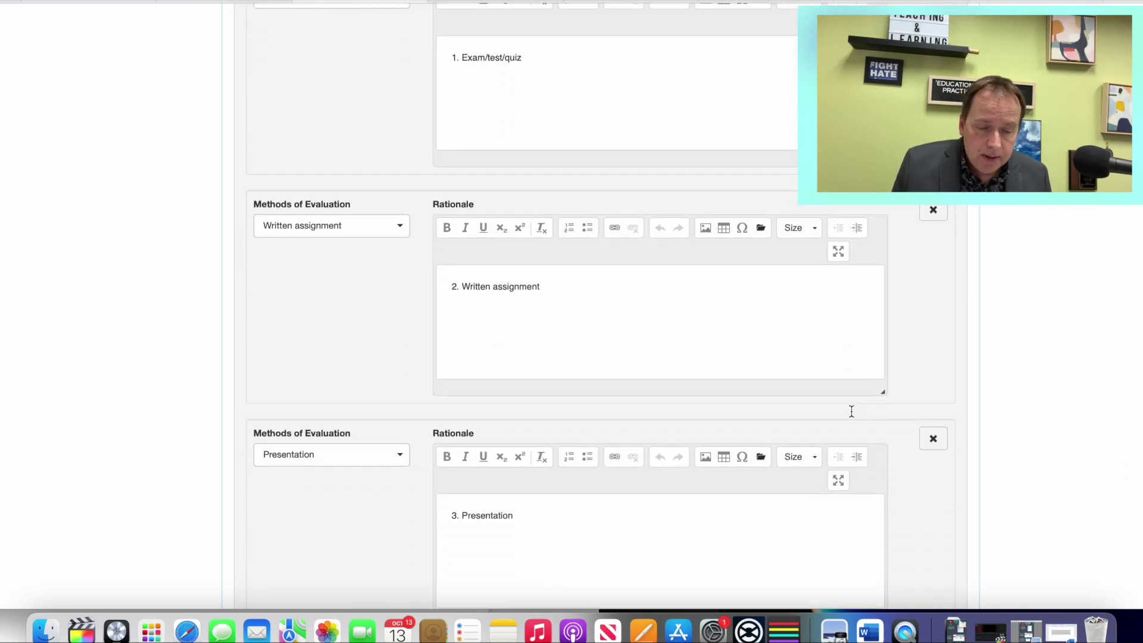
{"action": "scroll", "coordinate": [981, 459], "scroll_direction": "down", "scroll_amount": 20}
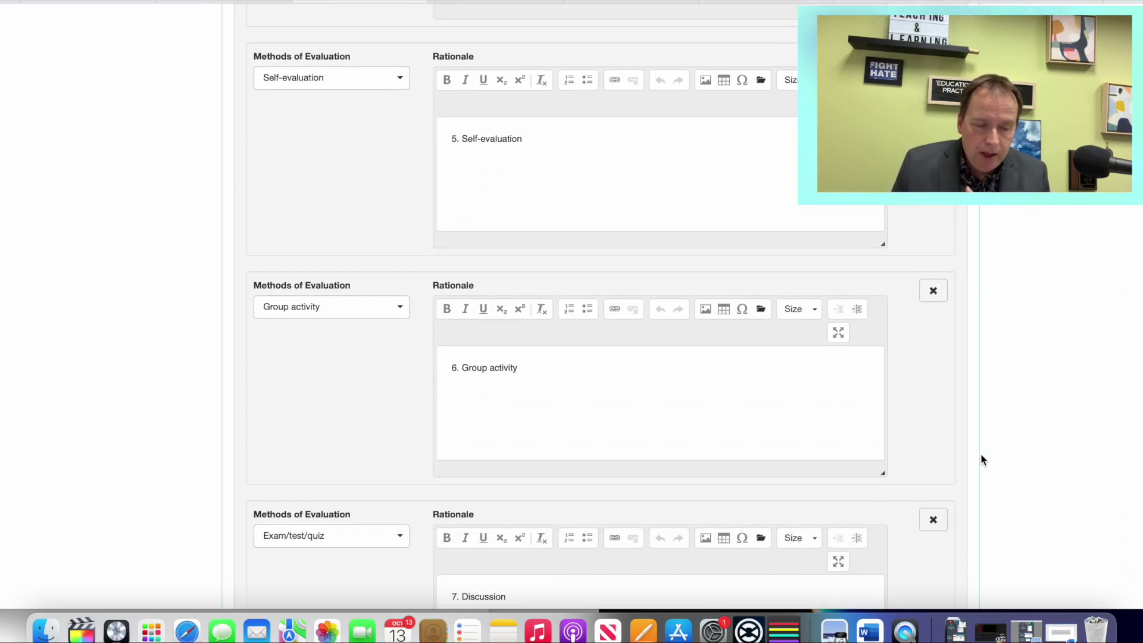
{"action": "scroll", "coordinate": [981, 459], "scroll_direction": "down", "scroll_amount": 19}
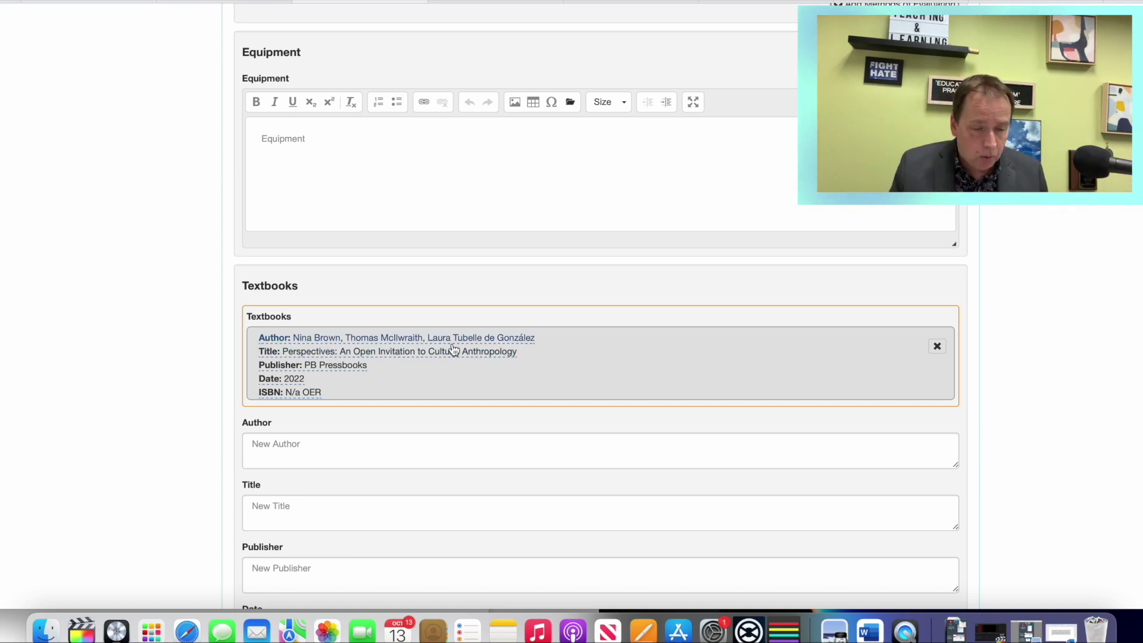
Step: Step through the new textbook's Author, Title, Publisher, Date and ISBN fields
{"action": "scroll", "coordinate": [452, 350], "scroll_direction": "down", "scroll_amount": 5}
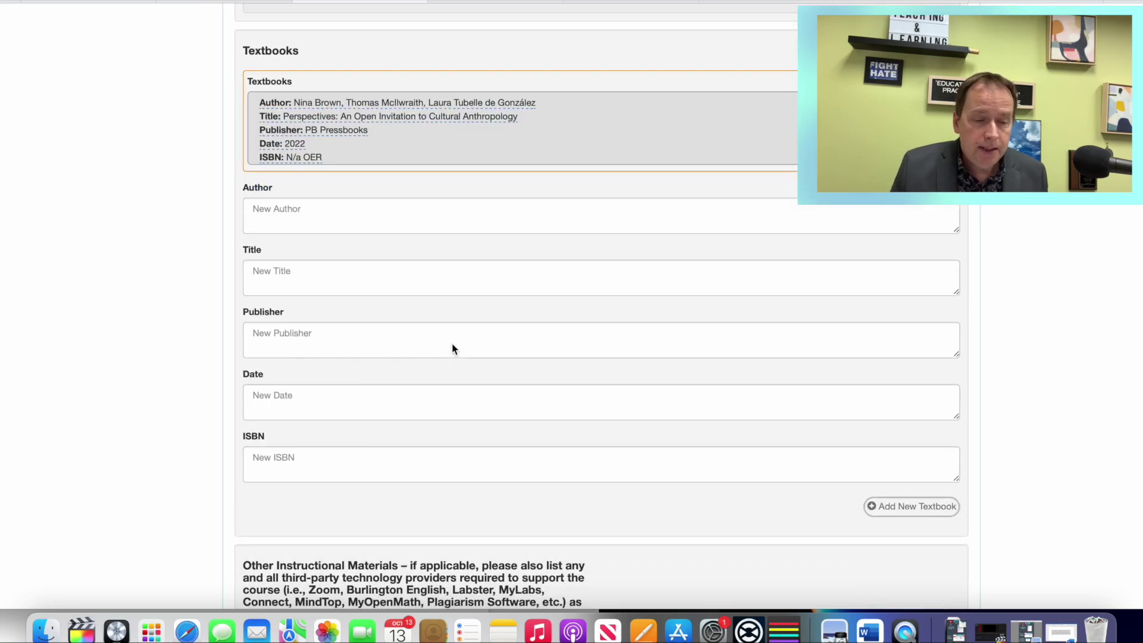
{"action": "left_click", "coordinate": [290, 211]}
{"action": "left_click", "coordinate": [300, 279]}
{"action": "left_click", "coordinate": [307, 345]}
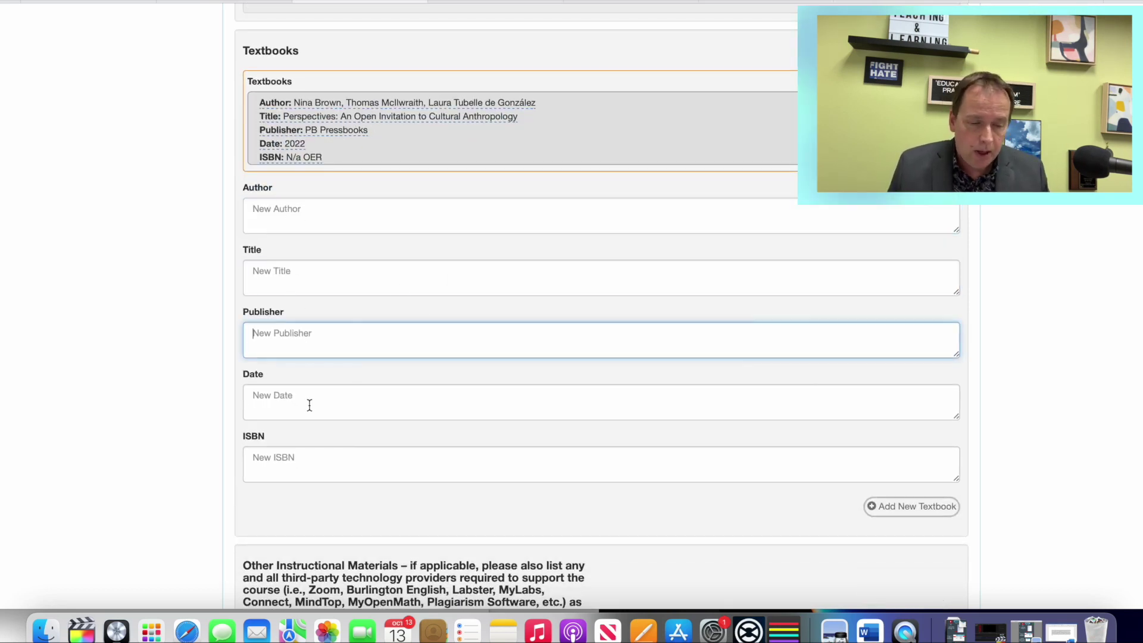
{"action": "left_click", "coordinate": [309, 403]}
{"action": "left_click", "coordinate": [310, 456]}
{"action": "scroll", "coordinate": [673, 474], "scroll_direction": "down", "scroll_amount": 3}
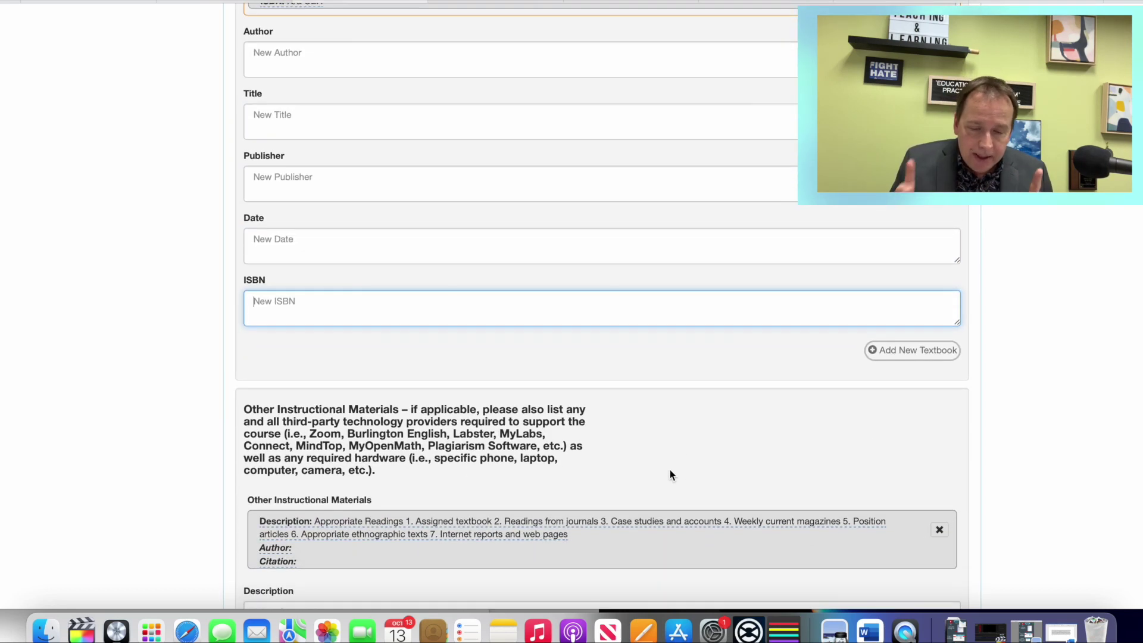
{"action": "scroll", "coordinate": [717, 297], "scroll_direction": "up", "scroll_amount": 1}
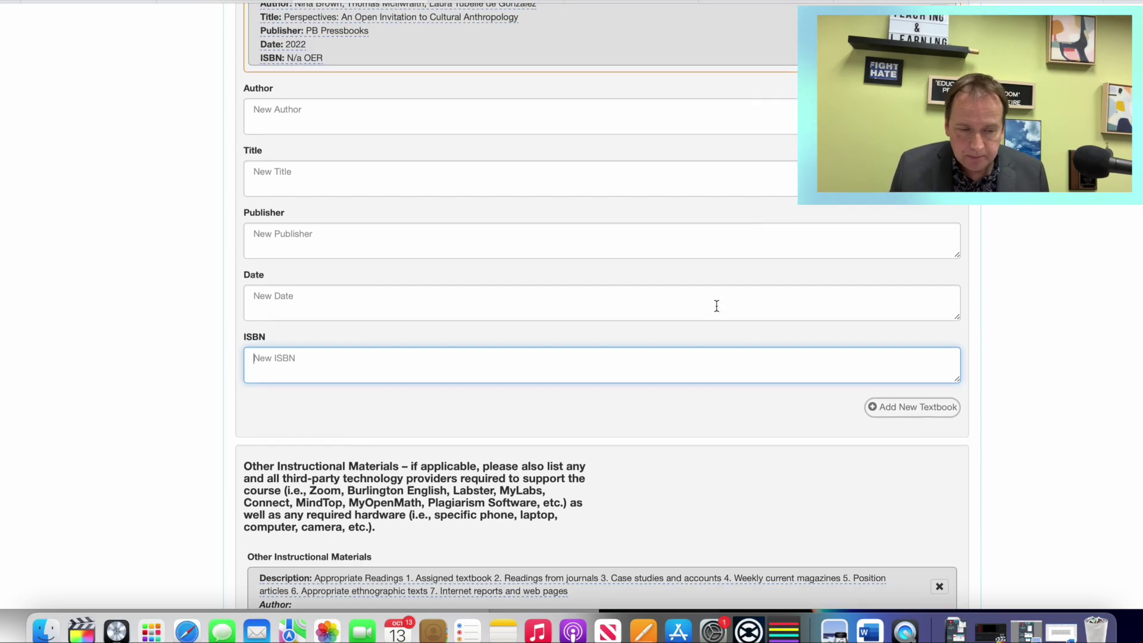
Step: Enter sample values: title 'sdsdsd', author 'sdsds', date 'ds', ISBN 's45454'
{"action": "left_click", "coordinate": [339, 171]}
{"action": "type", "text": "sdsdsd"}
{"action": "left_click", "coordinate": [324, 122]}
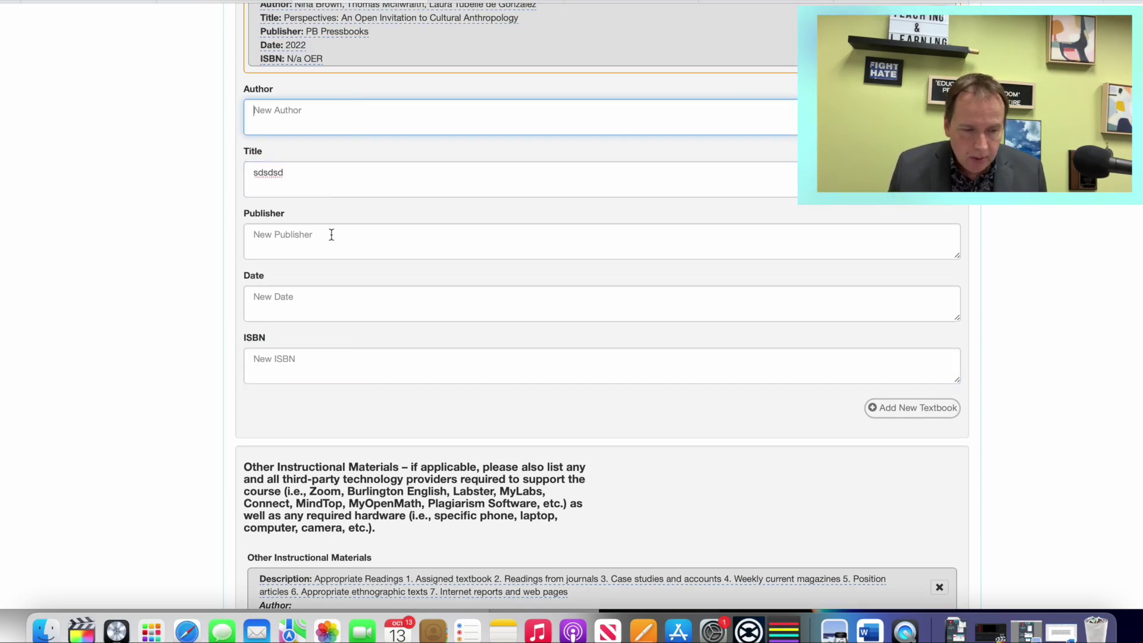
{"action": "type", "text": "sdsds"}
{"action": "left_click", "coordinate": [316, 307]}
{"action": "type", "text": "ds"}
{"action": "left_click", "coordinate": [302, 357]}
{"action": "type", "text": "s45454"}
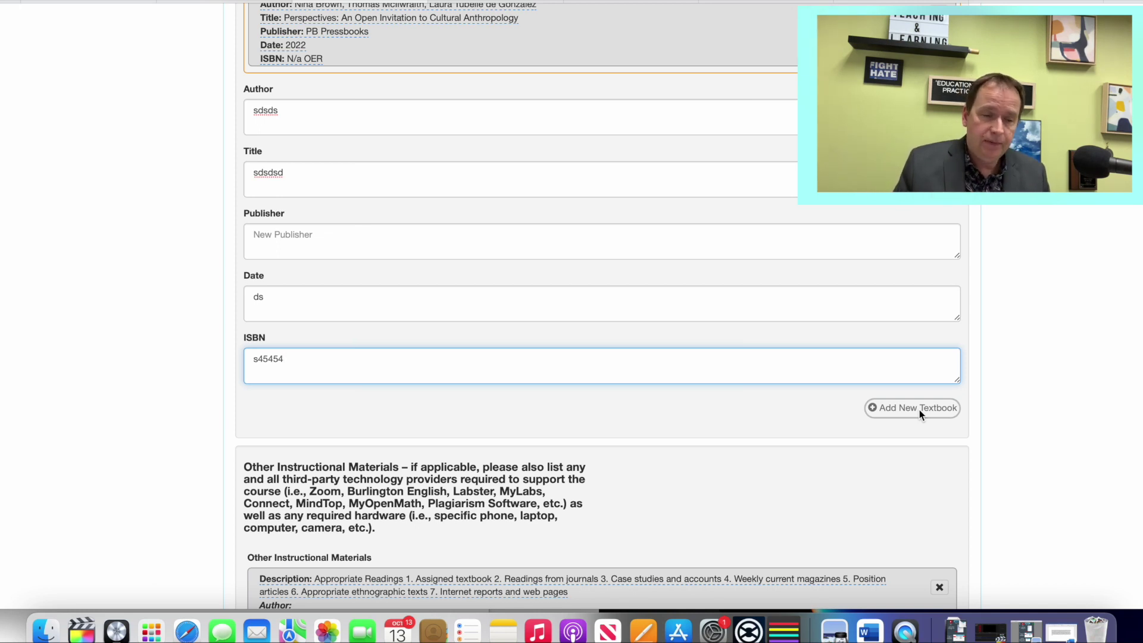
Step: Replace the new textbook's Date value with 'N/a'
{"action": "scroll", "coordinate": [919, 409], "scroll_direction": "up", "scroll_amount": 2}
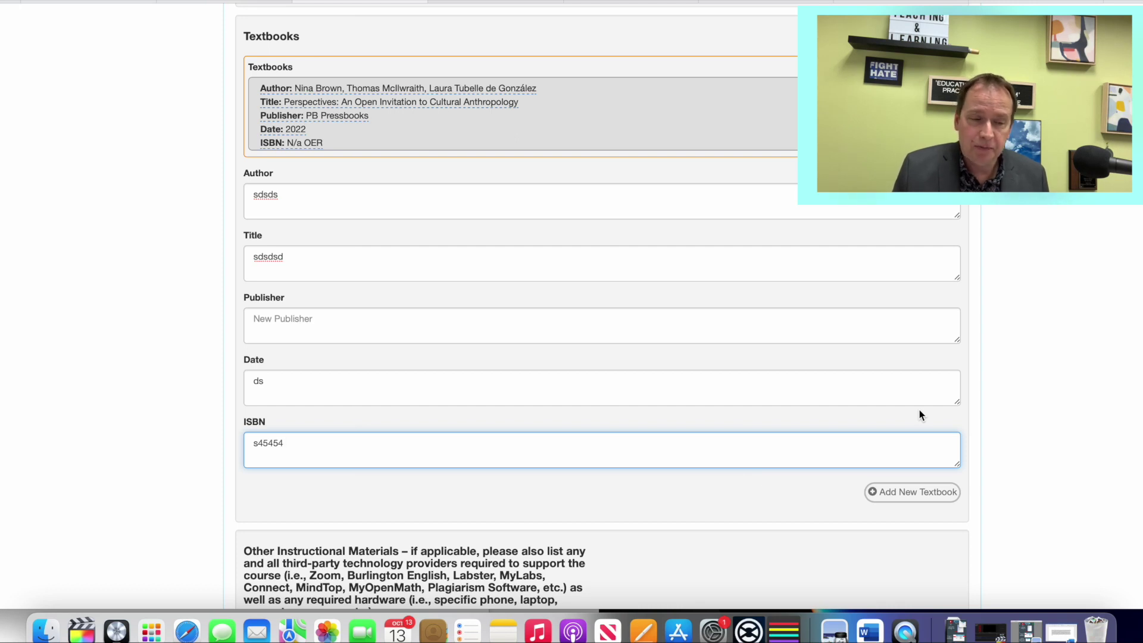
{"action": "scroll", "coordinate": [919, 410], "scroll_direction": "up", "scroll_amount": 2}
{"action": "scroll", "coordinate": [919, 411], "scroll_direction": "down", "scroll_amount": 1}
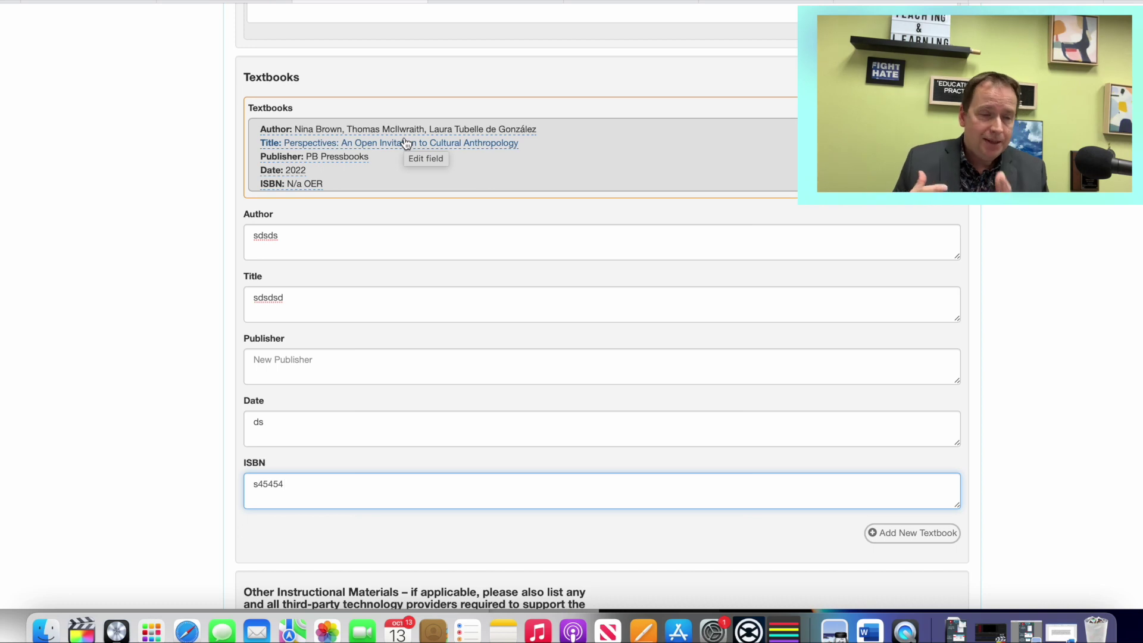
{"action": "scroll", "coordinate": [405, 143], "scroll_direction": "down", "scroll_amount": 4}
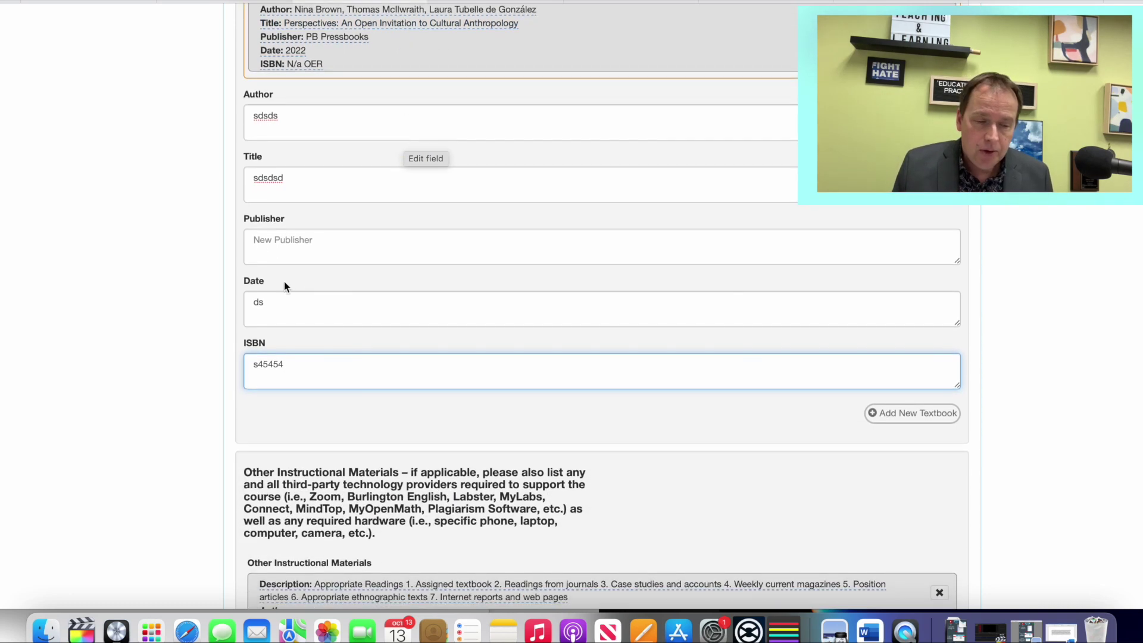
{"action": "left_click_drag", "start_coordinate": [283, 301], "coordinate": [230, 300]}
{"action": "type", "text": "N/a"}
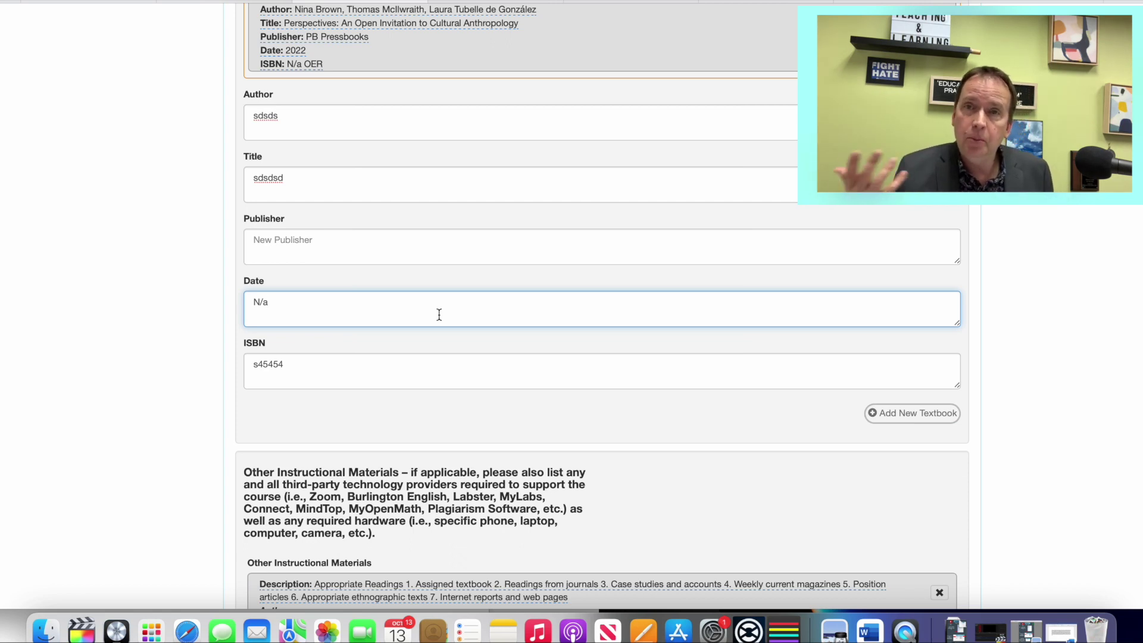
{"action": "scroll", "coordinate": [439, 314], "scroll_direction": "down", "scroll_amount": 10}
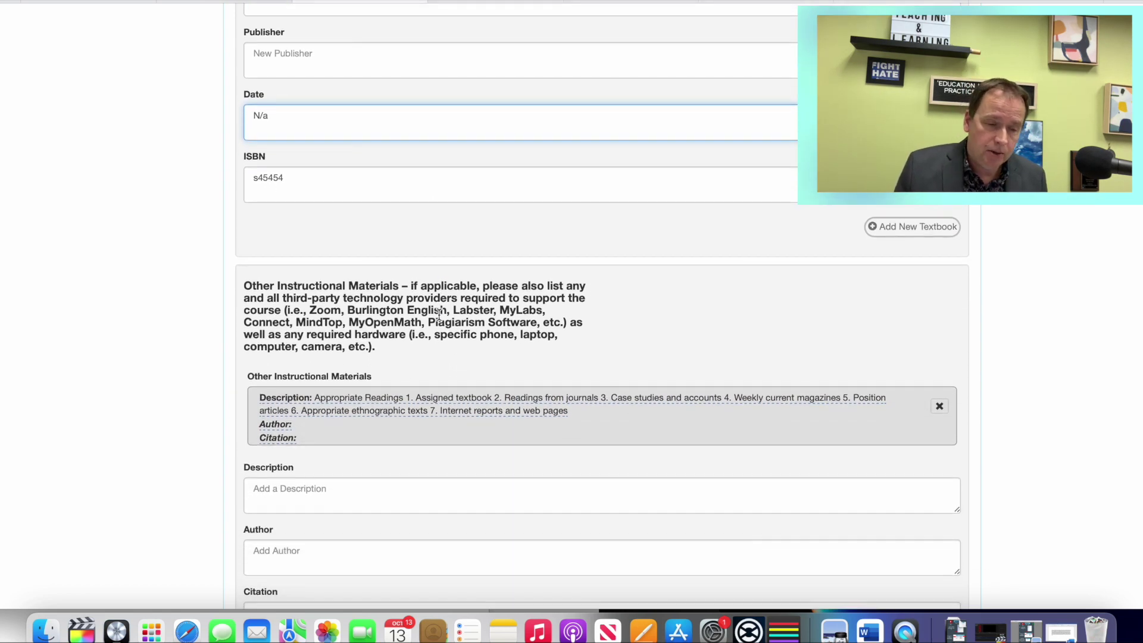
{"action": "scroll", "coordinate": [439, 314], "scroll_direction": "down", "scroll_amount": 2}
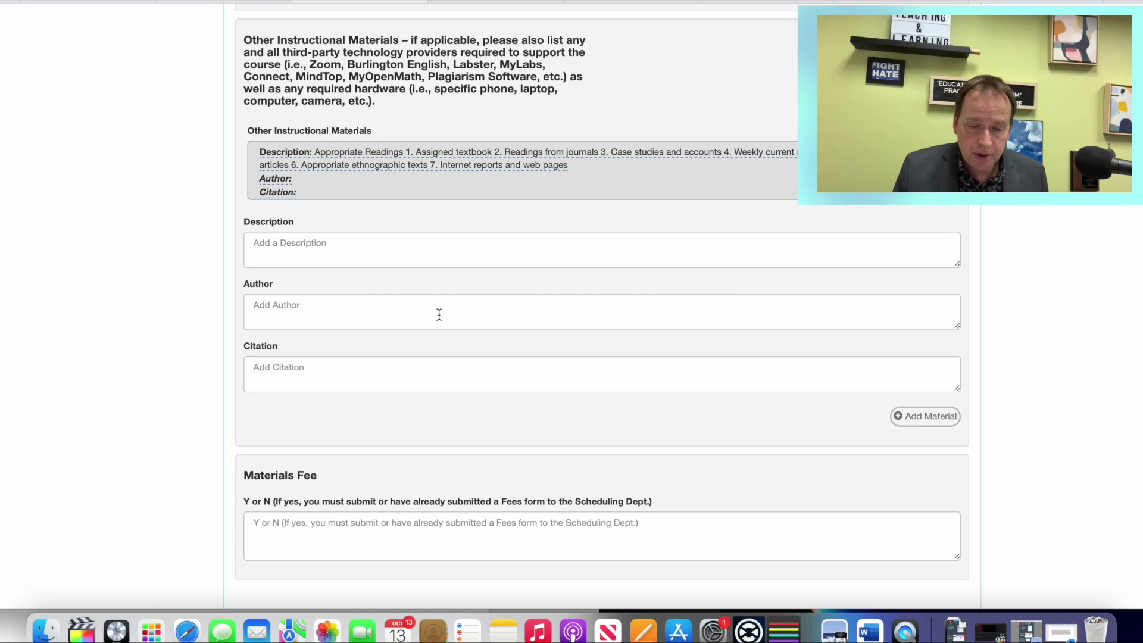
{"action": "scroll", "coordinate": [438, 314], "scroll_direction": "down", "scroll_amount": 20}
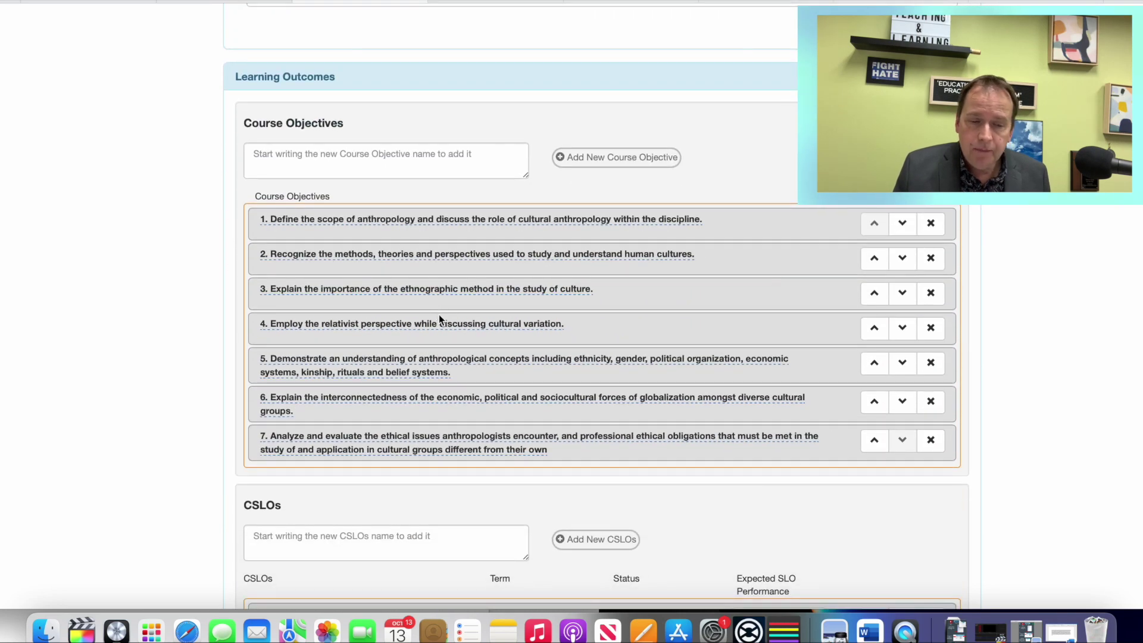
{"action": "scroll", "coordinate": [753, 220], "scroll_direction": "down", "scroll_amount": 4}
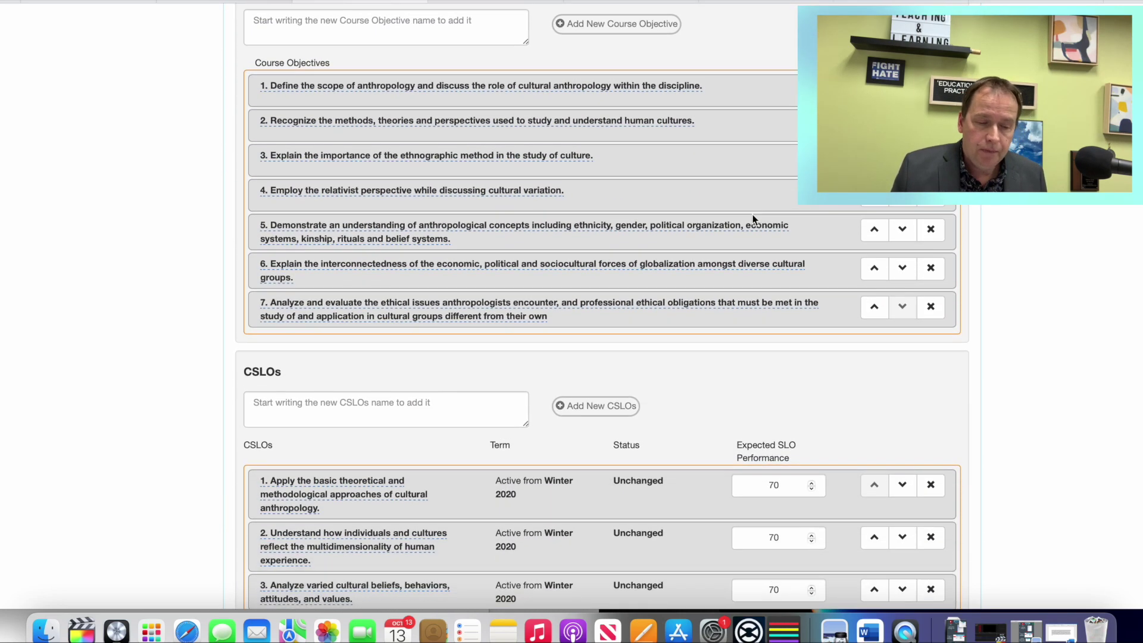
{"action": "scroll", "coordinate": [594, 462], "scroll_direction": "up", "scroll_amount": 4}
{"action": "scroll", "coordinate": [594, 462], "scroll_direction": "down", "scroll_amount": 3}
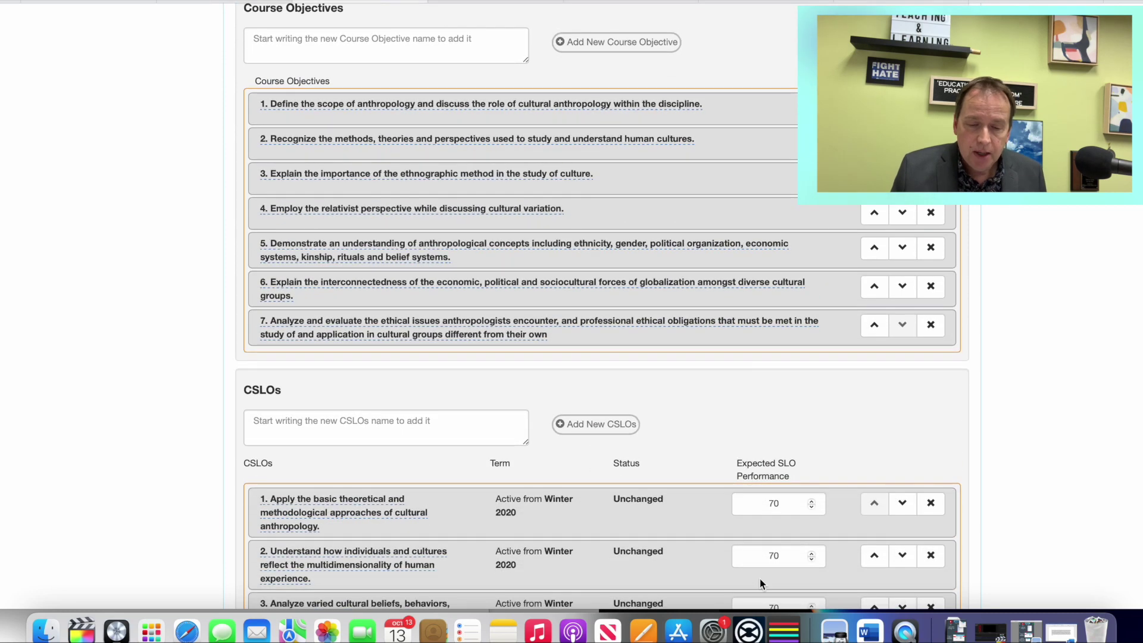
{"action": "scroll", "coordinate": [760, 582], "scroll_direction": "down", "scroll_amount": 2}
{"action": "scroll", "coordinate": [869, 458], "scroll_direction": "up", "scroll_amount": 1}
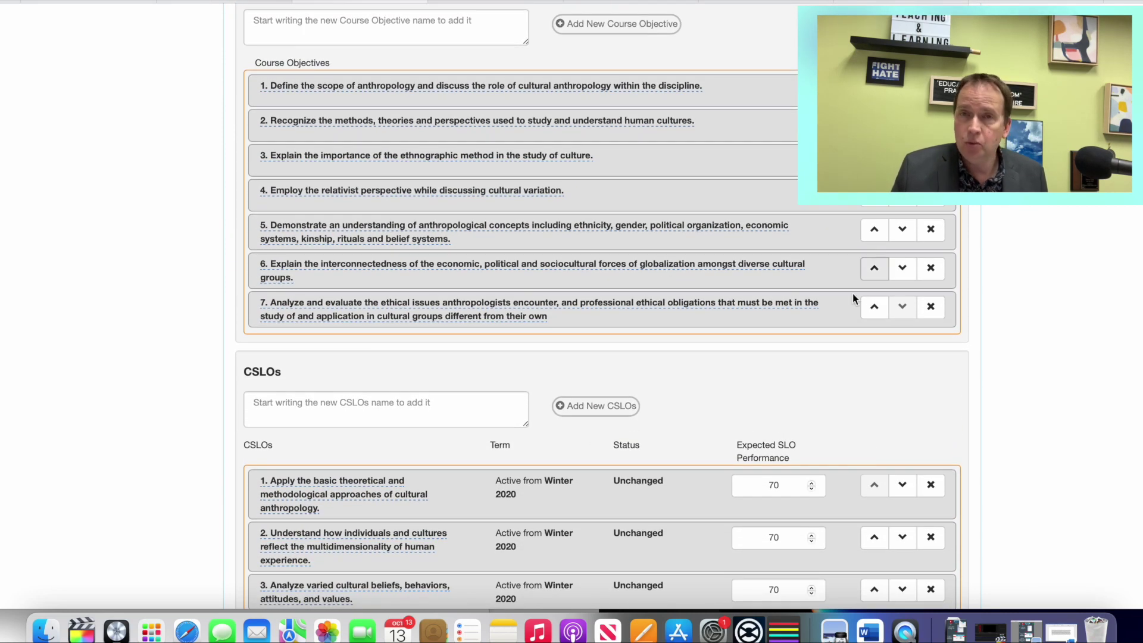
{"action": "scroll", "coordinate": [794, 431], "scroll_direction": "up", "scroll_amount": 3}
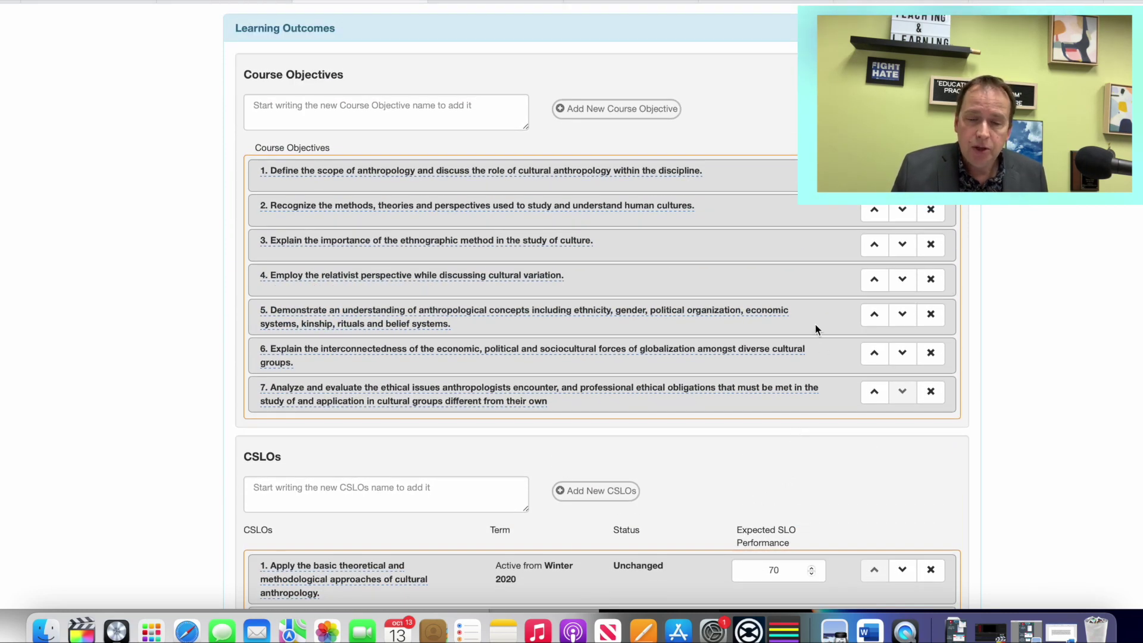
{"action": "scroll", "coordinate": [488, 258], "scroll_direction": "up", "scroll_amount": 1}
{"action": "left_click", "coordinate": [285, 129]}
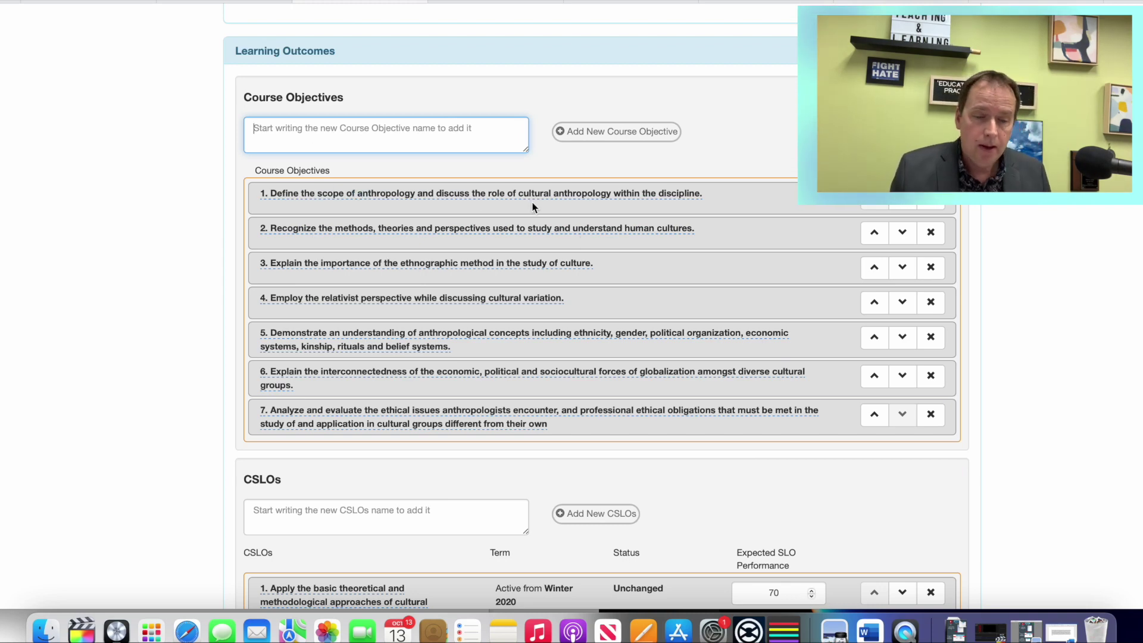
Step: Scroll down to the Course Outline and click into the Topics list near 'Relativistic'
{"action": "scroll", "coordinate": [531, 201], "scroll_direction": "down", "scroll_amount": 10}
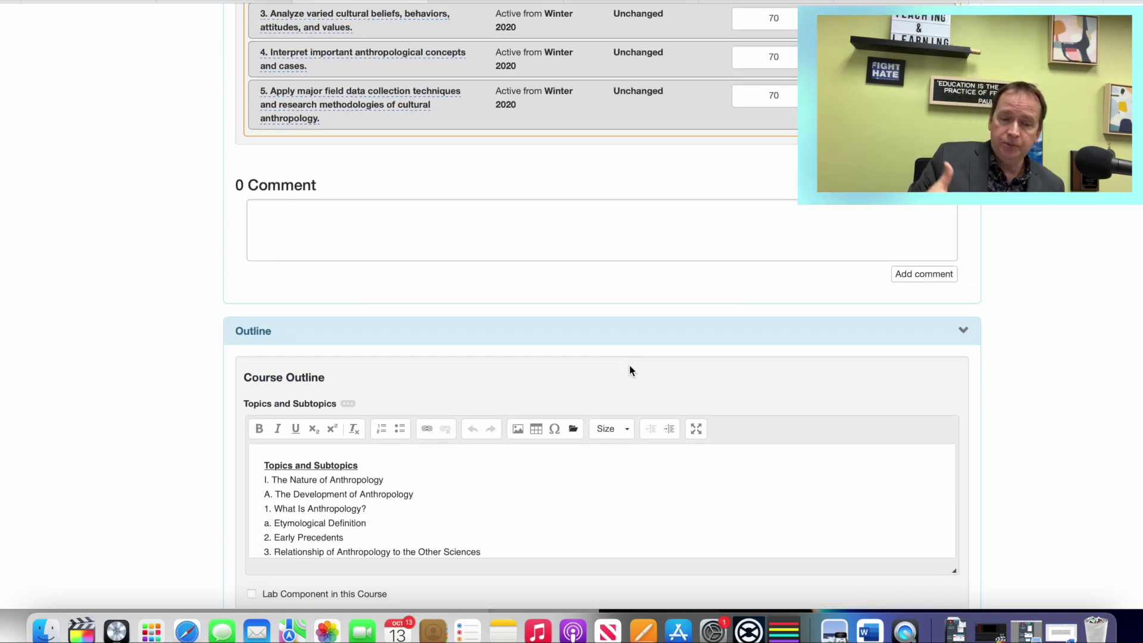
{"action": "scroll", "coordinate": [630, 370], "scroll_direction": "down", "scroll_amount": 2}
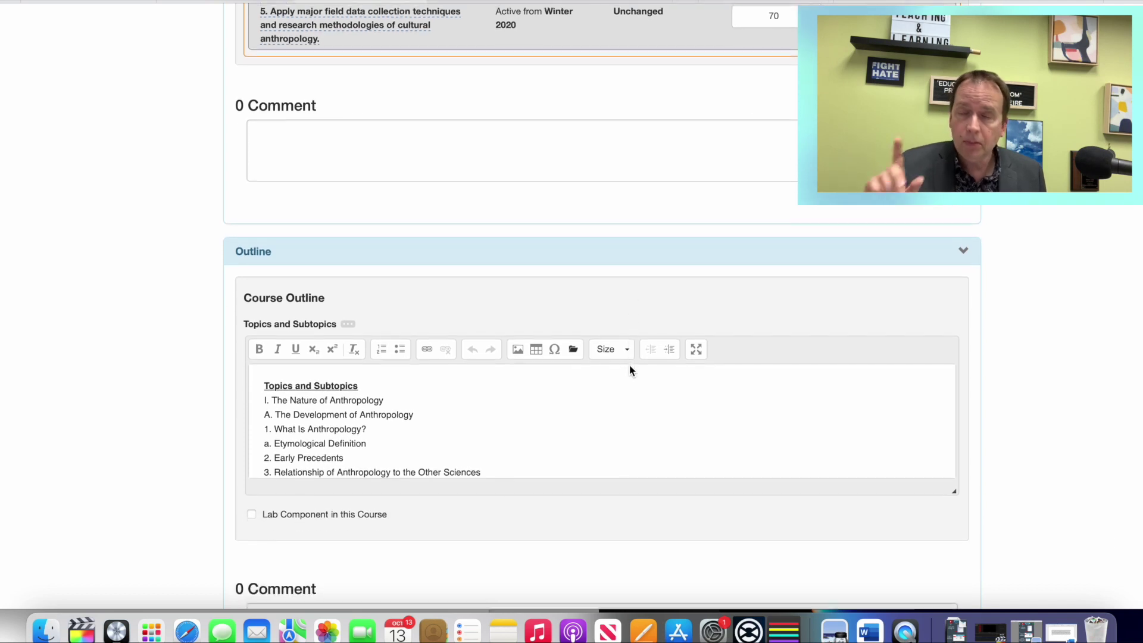
{"action": "scroll", "coordinate": [630, 366], "scroll_direction": "down", "scroll_amount": 10}
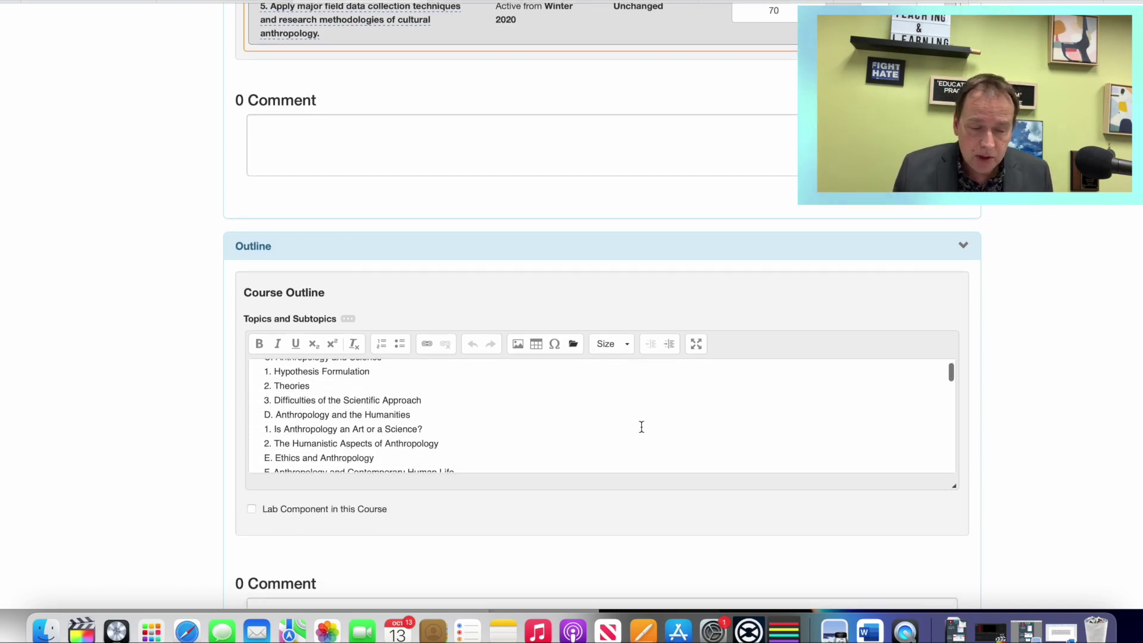
{"action": "left_click", "coordinate": [784, 408]}
{"action": "scroll", "coordinate": [1071, 408], "scroll_direction": "down", "scroll_amount": 4}
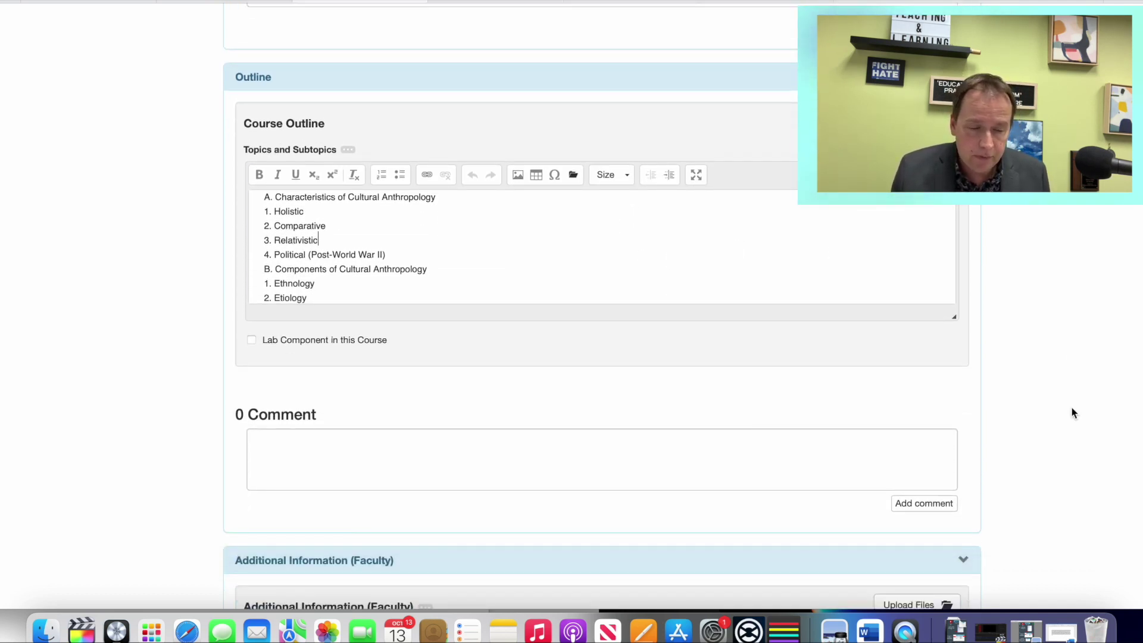
{"action": "scroll", "coordinate": [487, 214], "scroll_direction": "up", "scroll_amount": 1}
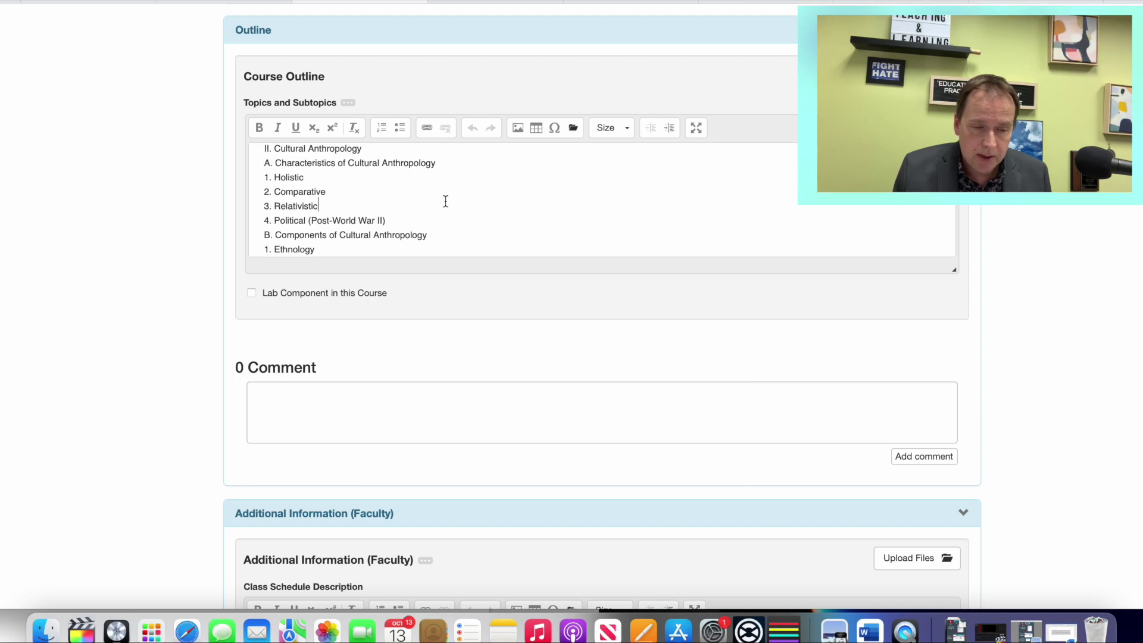
{"action": "scroll", "coordinate": [471, 196], "scroll_direction": "down", "scroll_amount": 5}
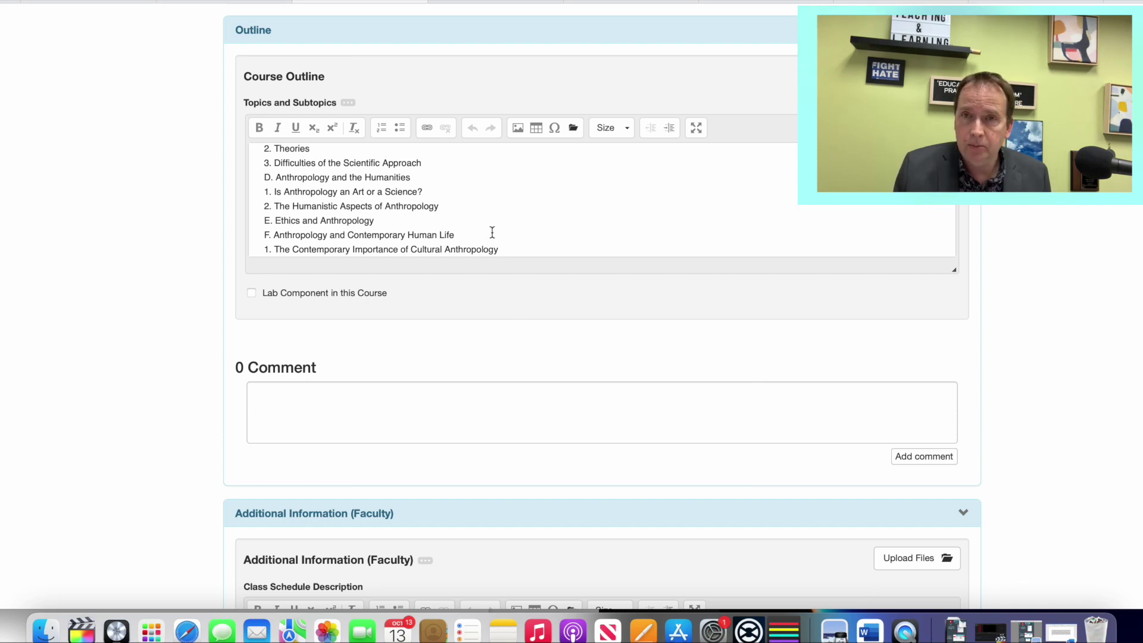
{"action": "scroll", "coordinate": [489, 231], "scroll_direction": "up", "scroll_amount": 1}
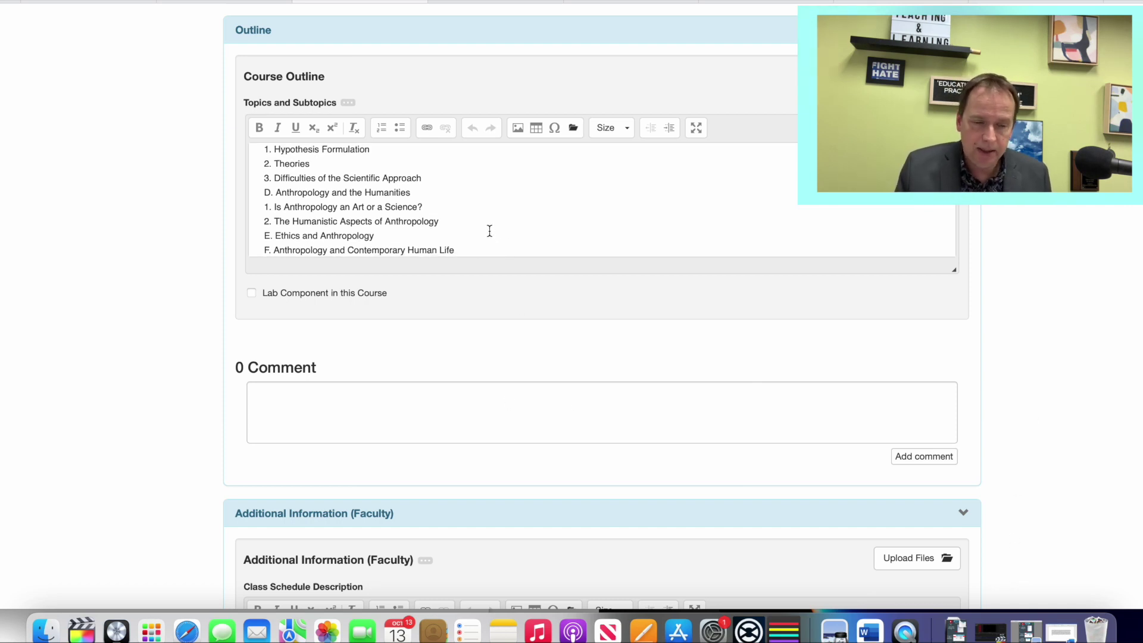
Step: Select outline items through 'E. Ethics and Anthropology', then click after '3. Archaeology'
{"action": "left_click_drag", "start_coordinate": [479, 233], "coordinate": [231, 158]}
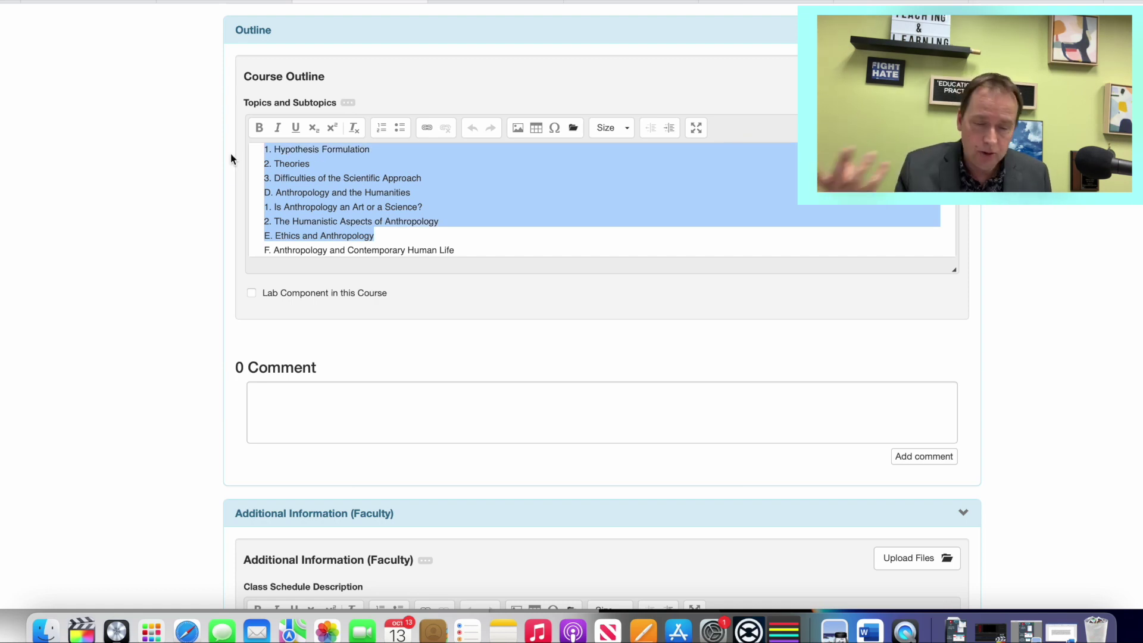
{"action": "scroll", "coordinate": [256, 160], "scroll_direction": "down", "scroll_amount": 3}
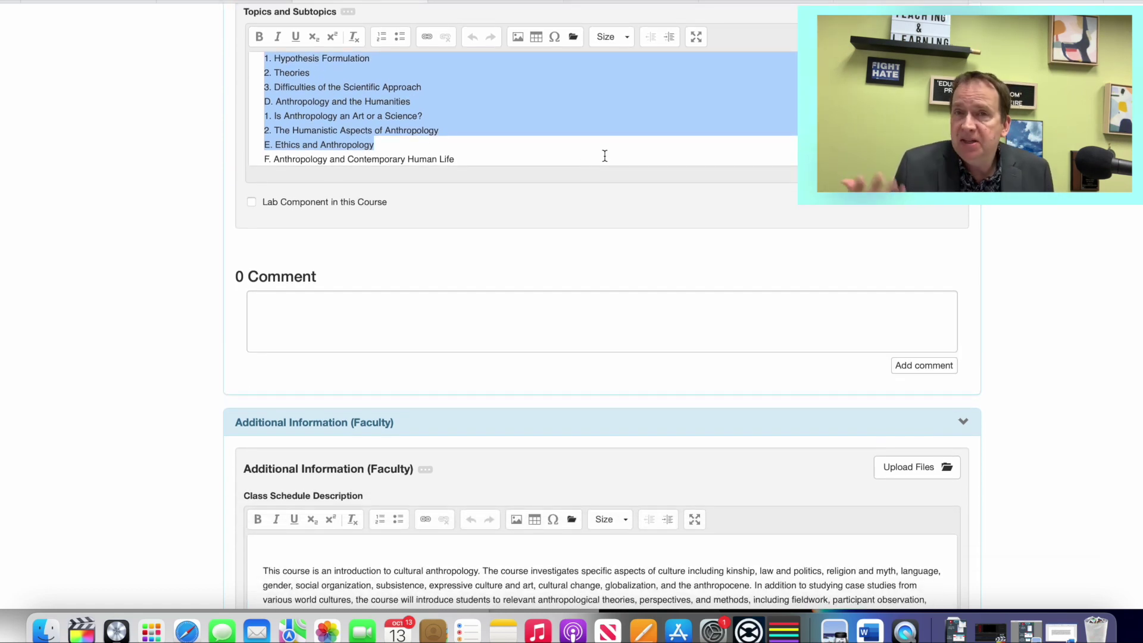
{"action": "scroll", "coordinate": [605, 156], "scroll_direction": "up", "scroll_amount": 8}
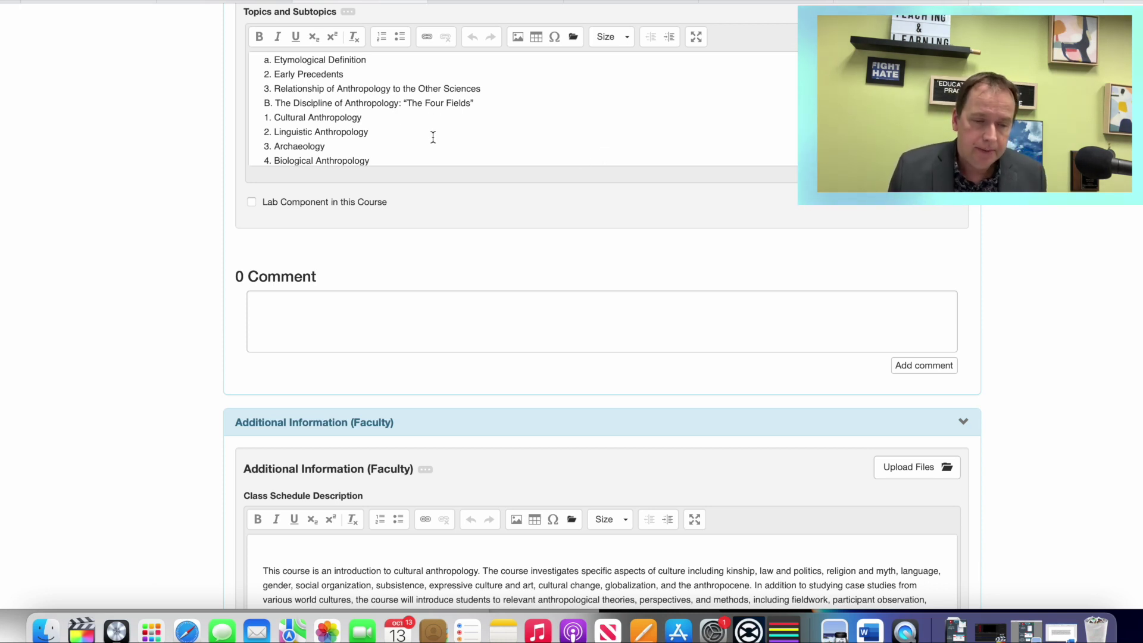
{"action": "left_click", "coordinate": [458, 141]}
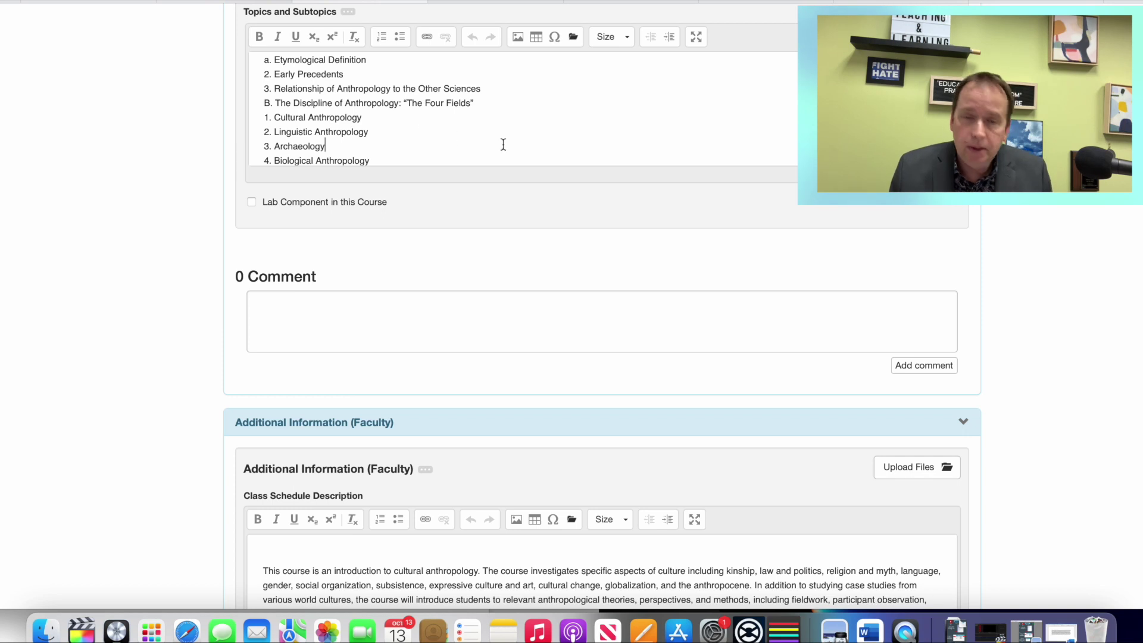
{"action": "scroll", "coordinate": [560, 172], "scroll_direction": "down", "scroll_amount": 6}
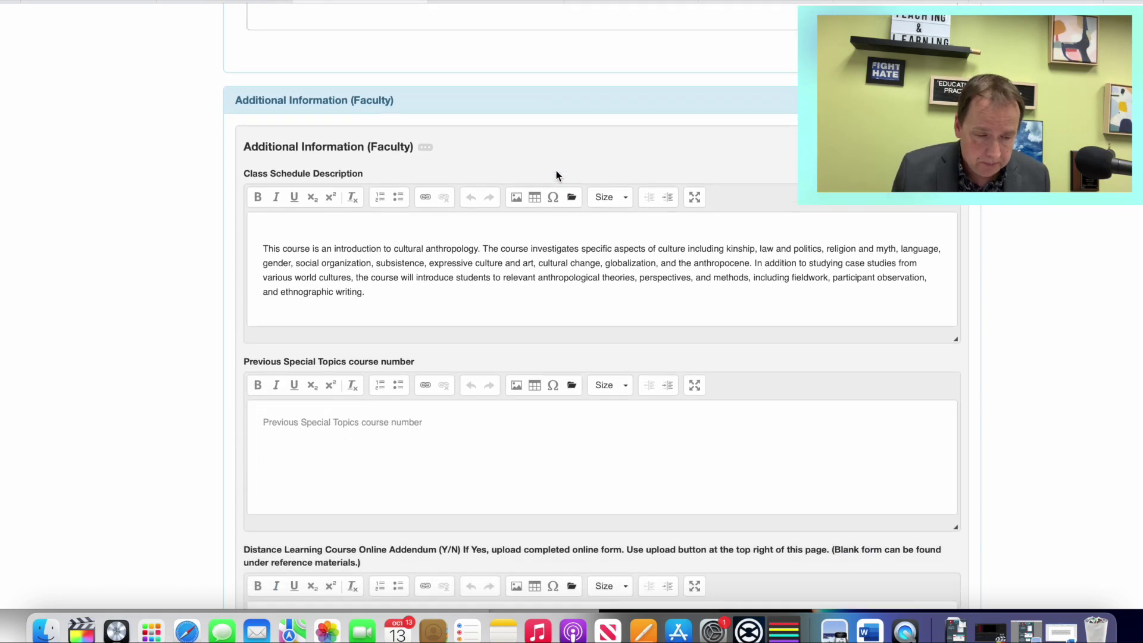
Step: Scroll past the Distance Learning, Family Name and College Impact answers to the Dean panel
{"action": "scroll", "coordinate": [556, 174], "scroll_direction": "down", "scroll_amount": 5}
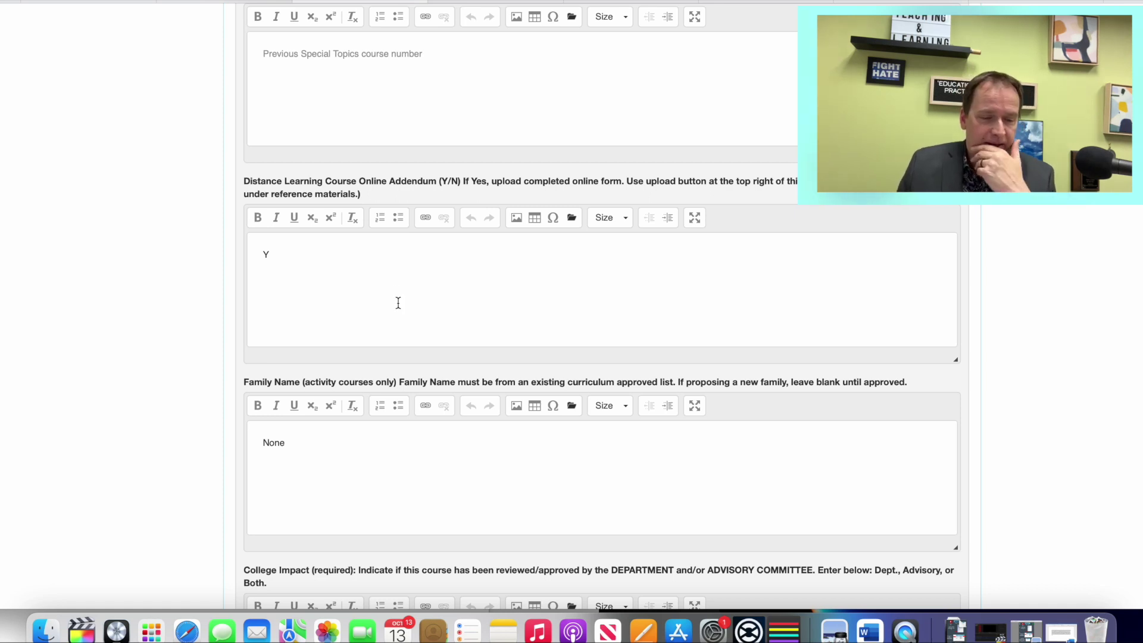
{"action": "scroll", "coordinate": [398, 303], "scroll_direction": "down", "scroll_amount": 10}
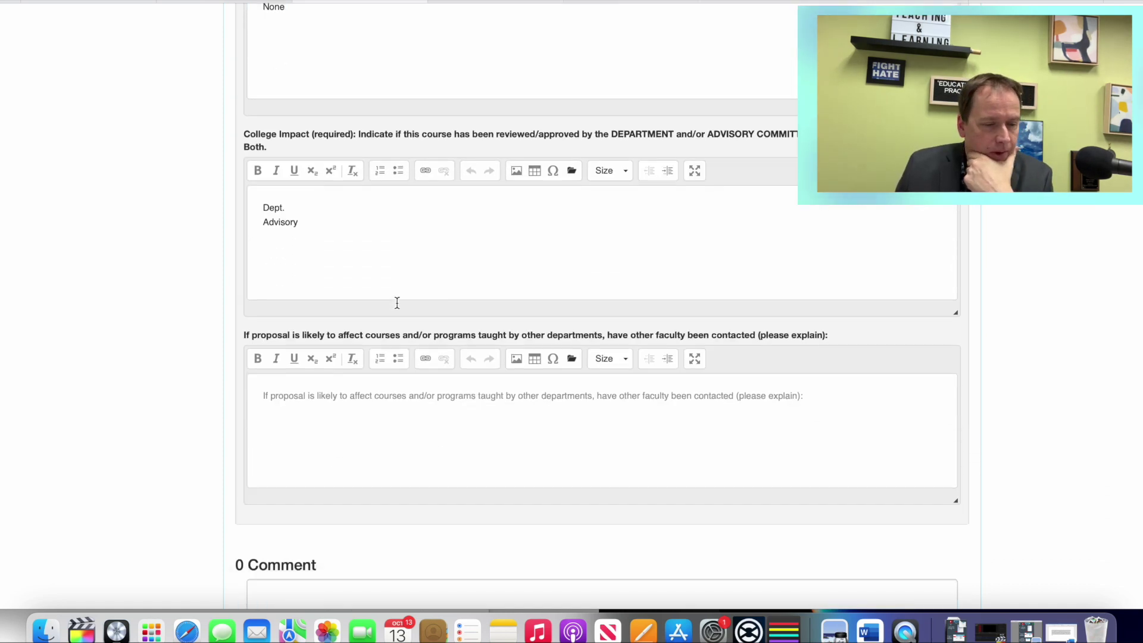
{"action": "scroll", "coordinate": [397, 303], "scroll_direction": "down", "scroll_amount": 7}
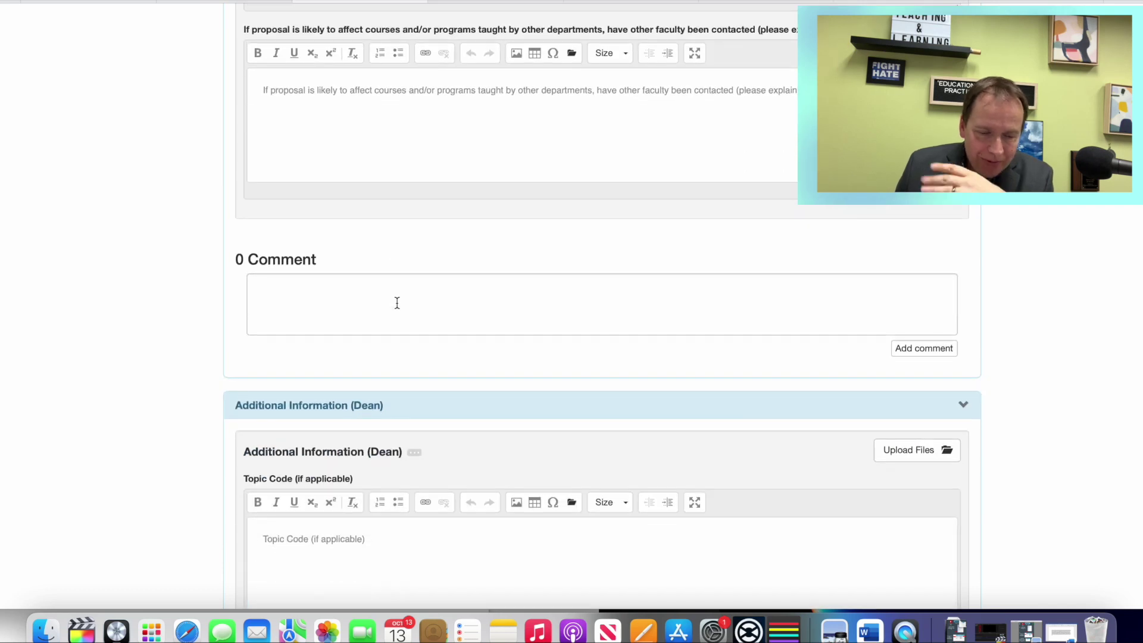
Step: Scroll through the Dean fields and every DE Addendum question down to the DEIM Report
{"action": "scroll", "coordinate": [397, 303], "scroll_direction": "down", "scroll_amount": 8}
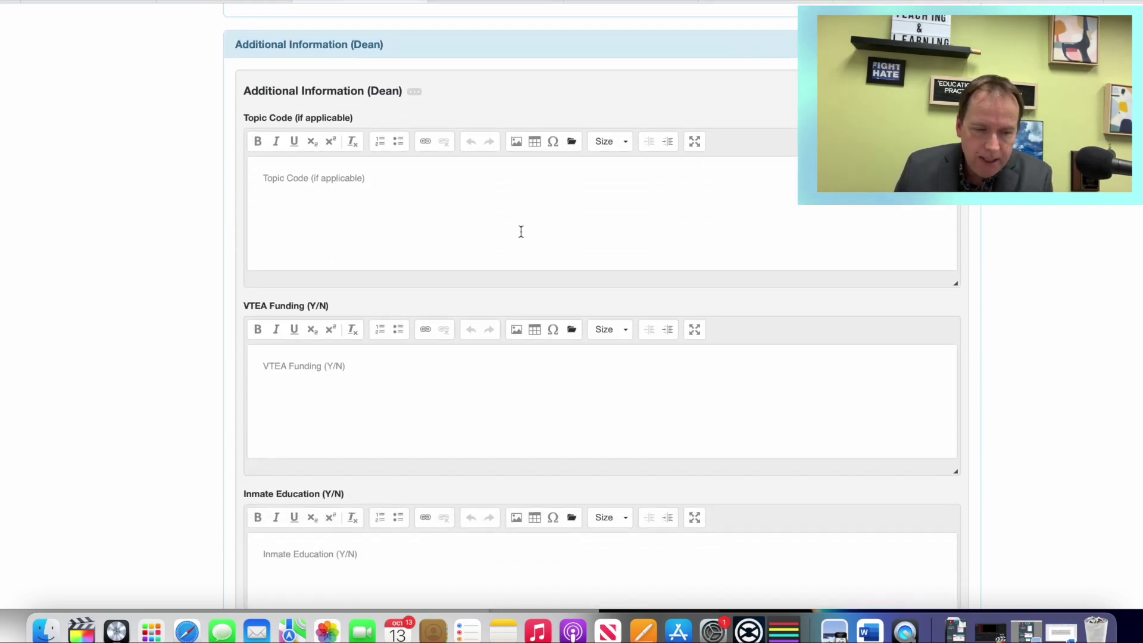
{"action": "scroll", "coordinate": [521, 232], "scroll_direction": "down", "scroll_amount": 1}
{"action": "scroll", "coordinate": [486, 216], "scroll_direction": "down", "scroll_amount": 14}
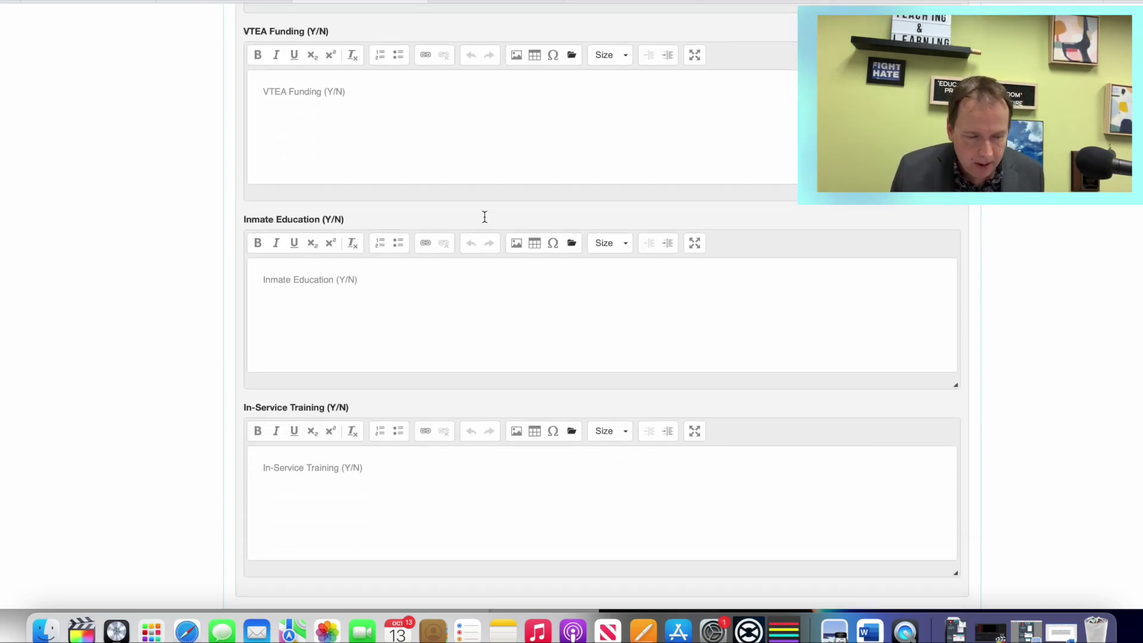
{"action": "scroll", "coordinate": [484, 222], "scroll_direction": "down", "scroll_amount": 8}
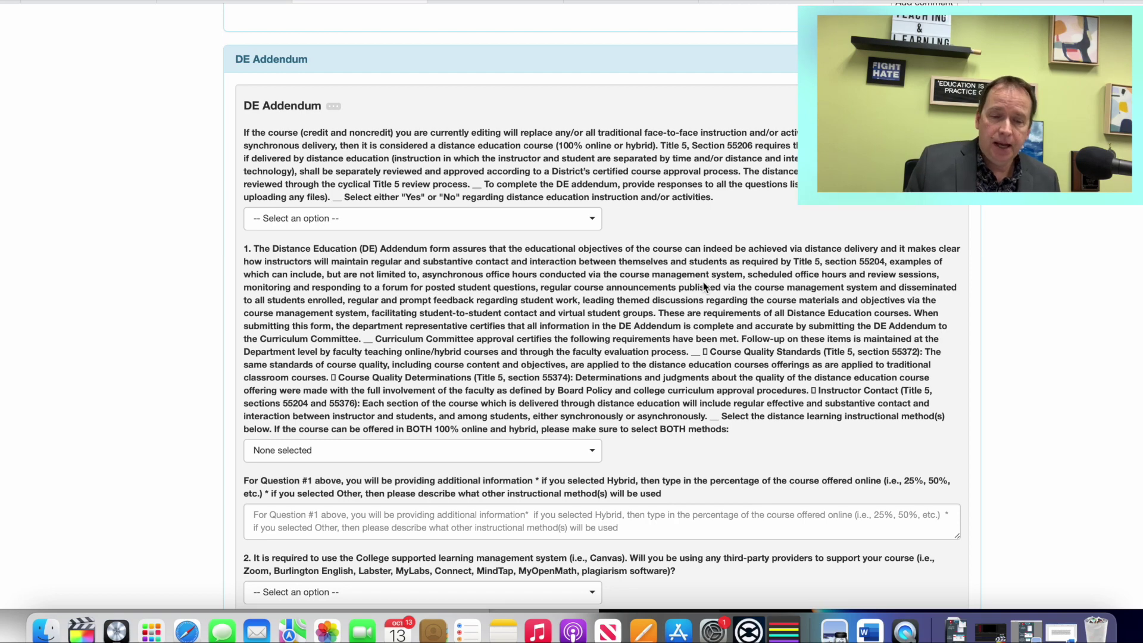
{"action": "scroll", "coordinate": [704, 286], "scroll_direction": "down", "scroll_amount": 2}
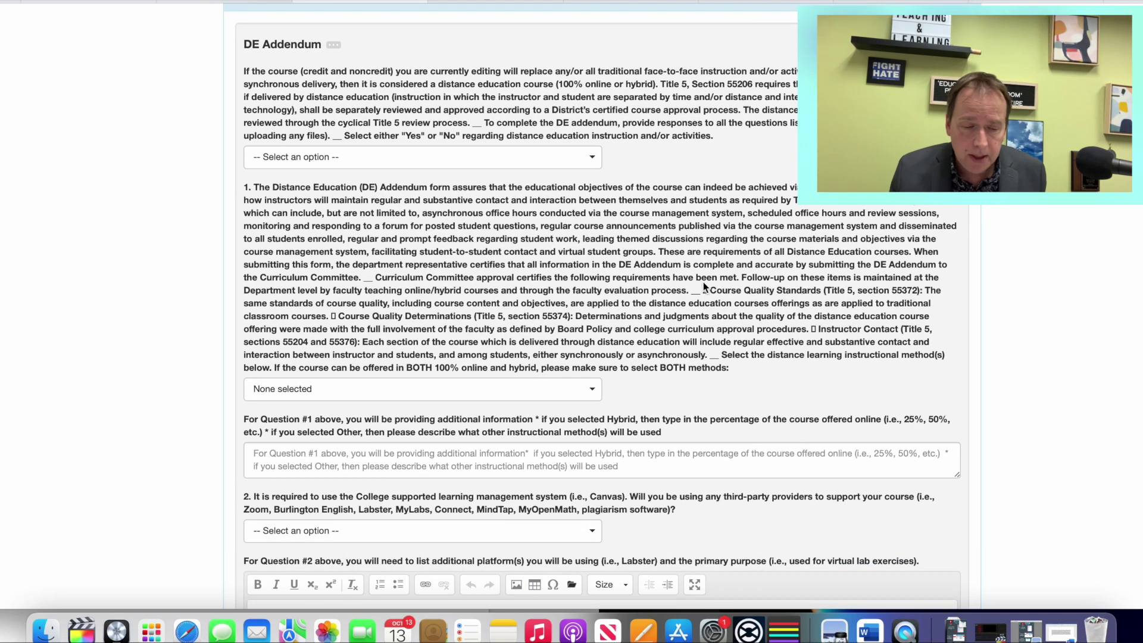
{"action": "scroll", "coordinate": [703, 286], "scroll_direction": "down", "scroll_amount": 20}
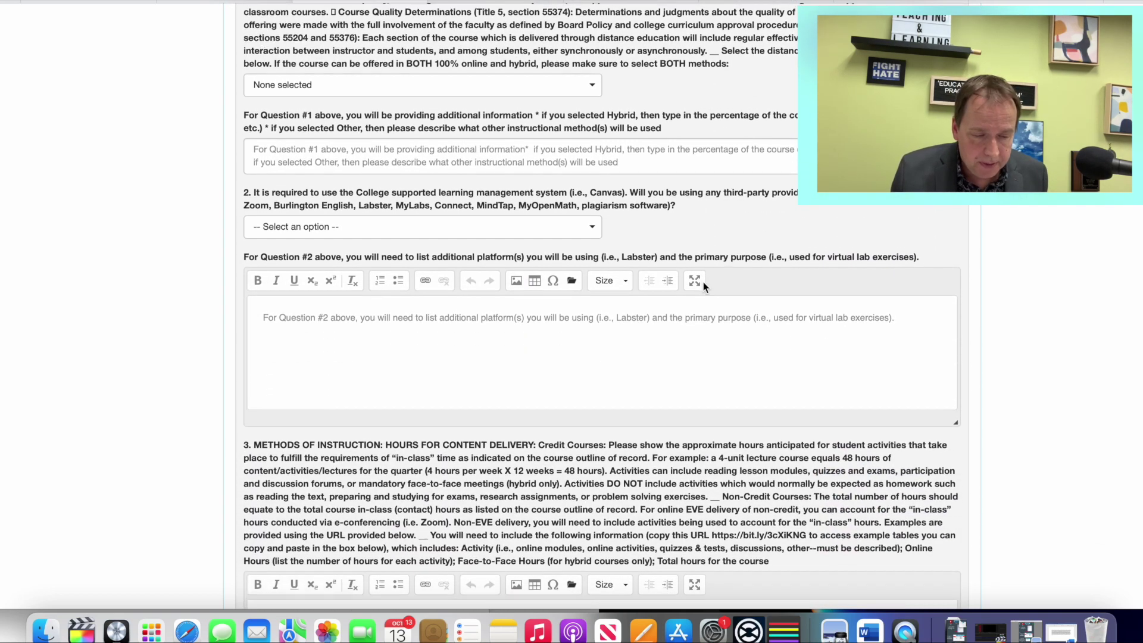
{"action": "scroll", "coordinate": [703, 288], "scroll_direction": "down", "scroll_amount": 5}
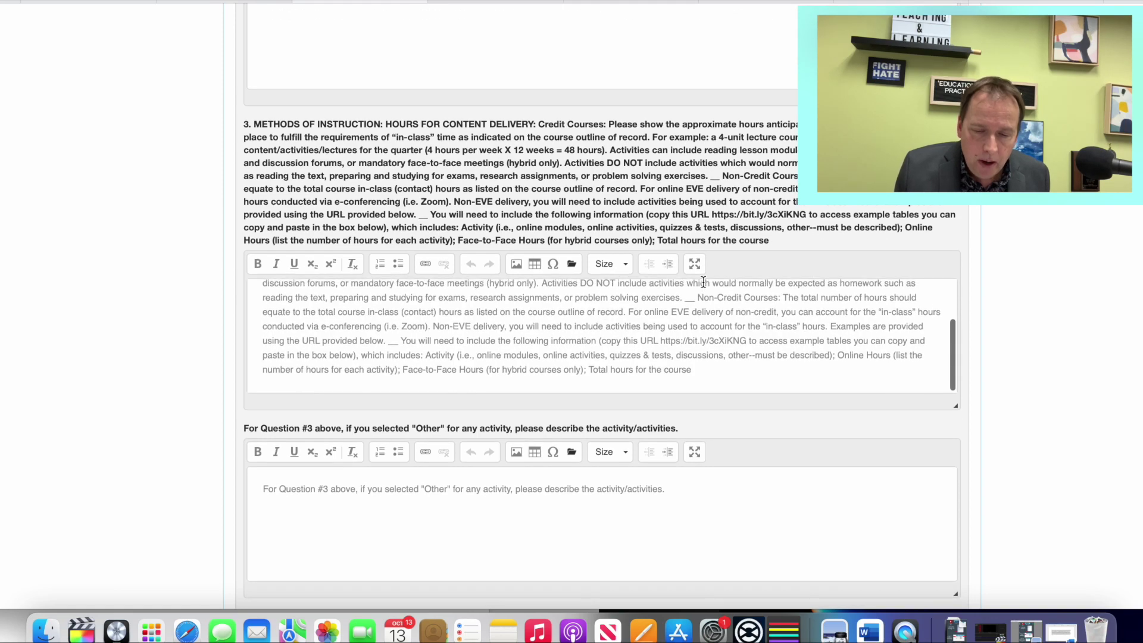
{"action": "scroll", "coordinate": [876, 376], "scroll_direction": "down", "scroll_amount": 10}
{"action": "scroll", "coordinate": [944, 402], "scroll_direction": "down", "scroll_amount": 10}
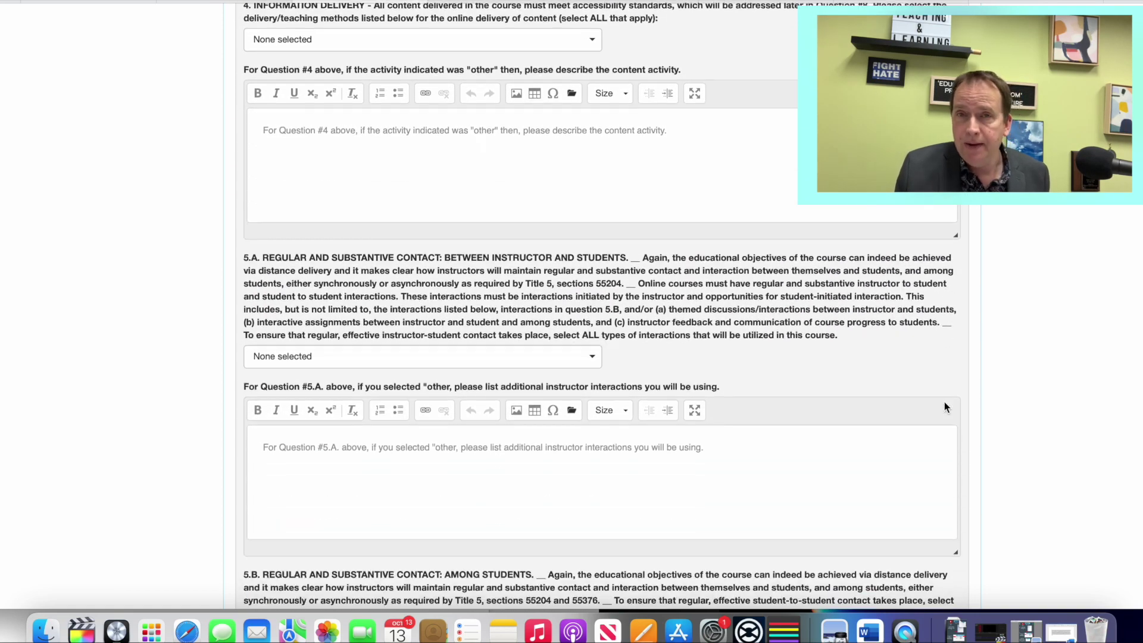
{"action": "scroll", "coordinate": [945, 407], "scroll_direction": "down", "scroll_amount": 20}
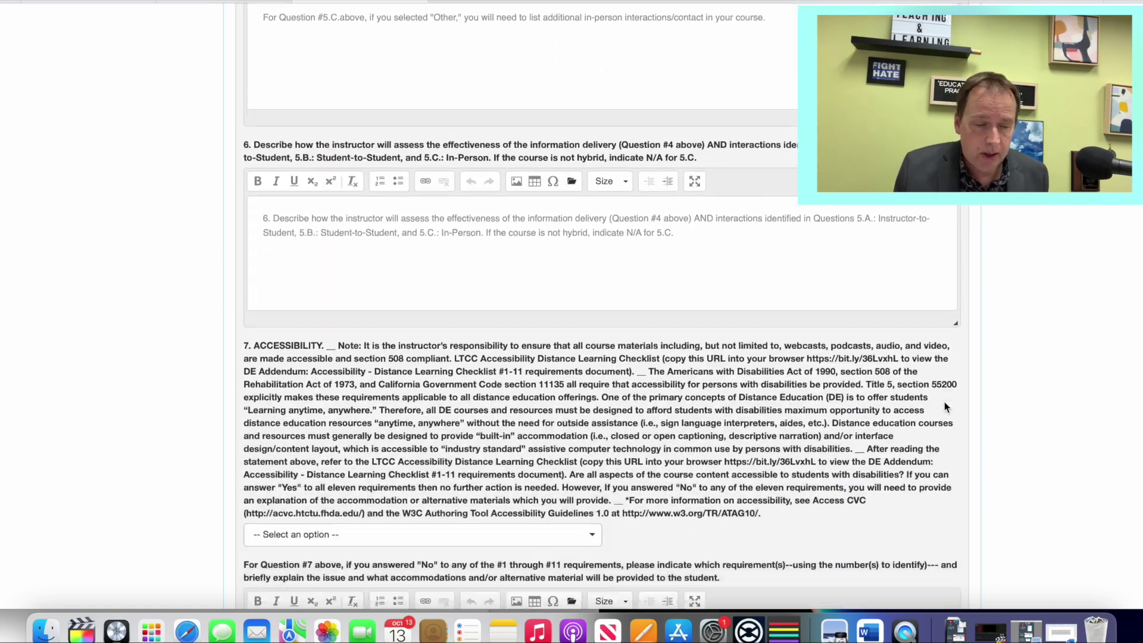
{"action": "scroll", "coordinate": [946, 407], "scroll_direction": "down", "scroll_amount": 8}
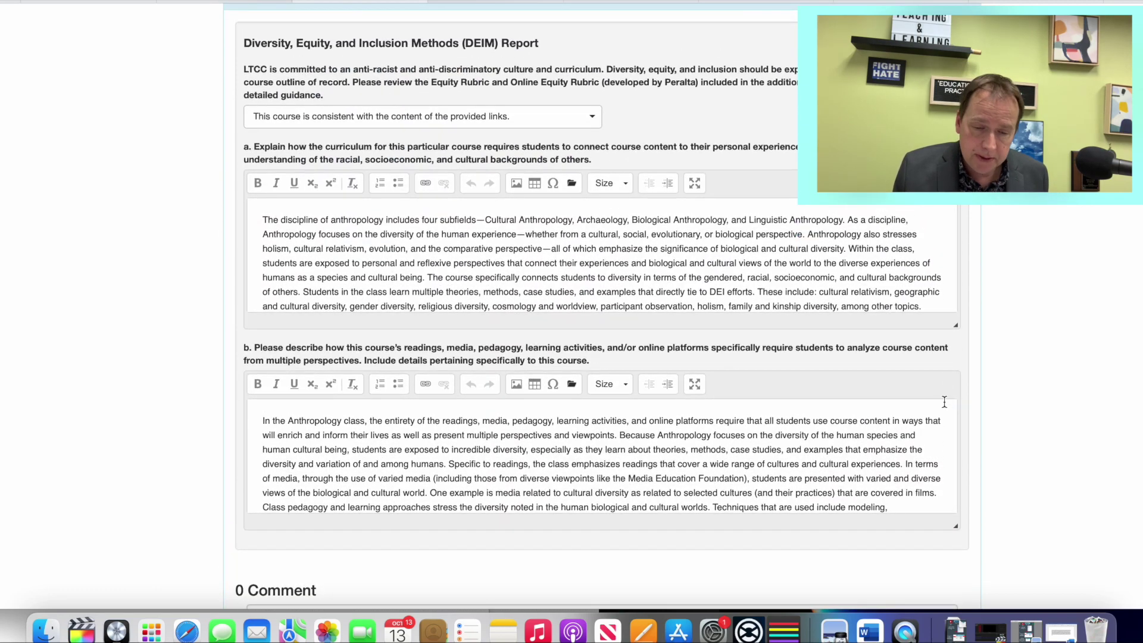
{"action": "scroll", "coordinate": [554, 278], "scroll_direction": "down", "scroll_amount": 2}
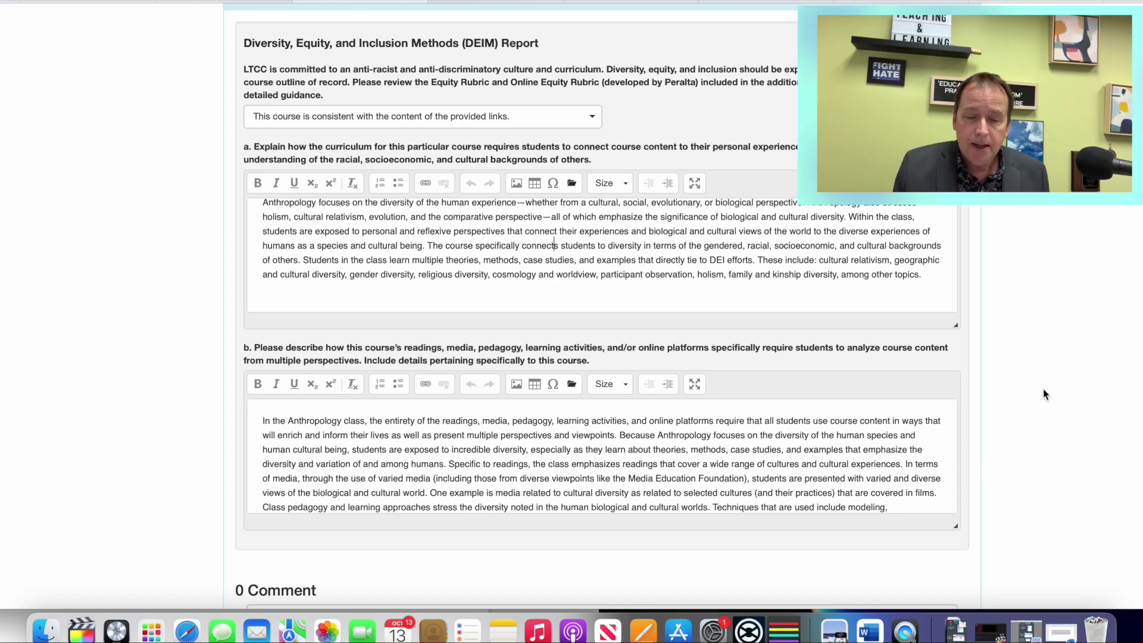
{"action": "scroll", "coordinate": [1046, 390], "scroll_direction": "down", "scroll_amount": 3}
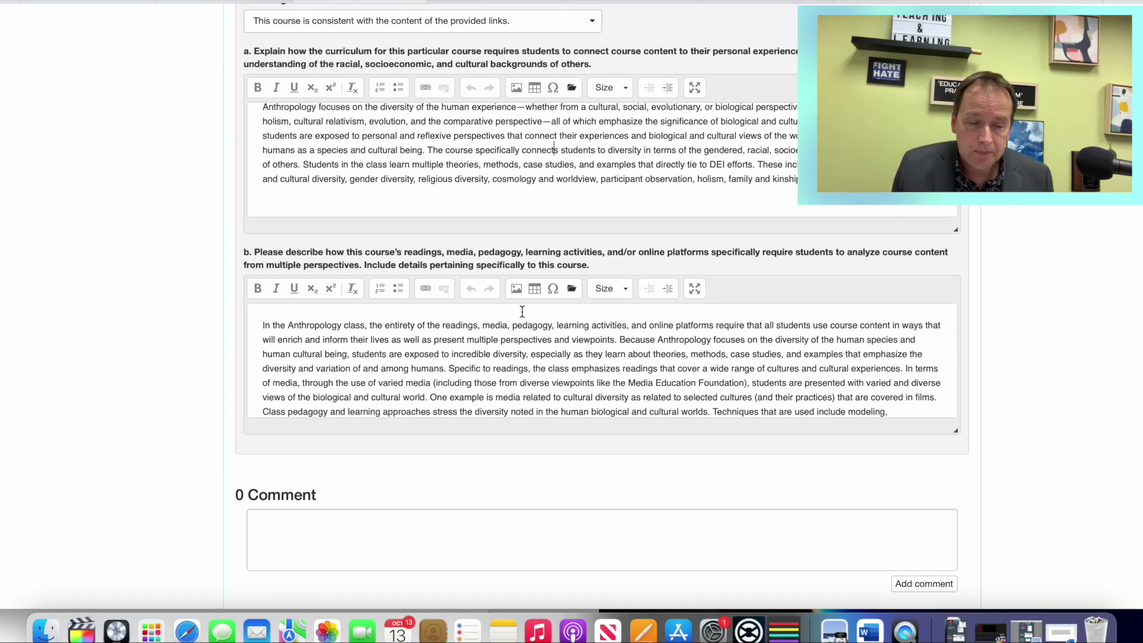
{"action": "left_click_drag", "start_coordinate": [252, 325], "coordinate": [977, 421]}
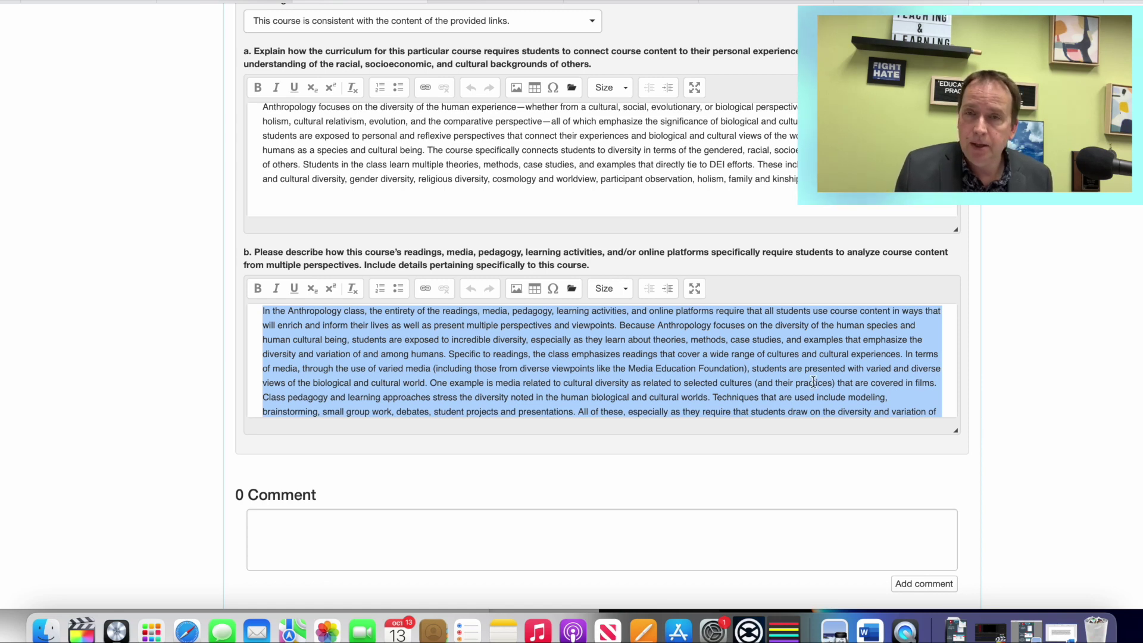
{"action": "scroll", "coordinate": [811, 380], "scroll_direction": "down", "scroll_amount": 3}
{"action": "scroll", "coordinate": [863, 381], "scroll_direction": "down", "scroll_amount": 10}
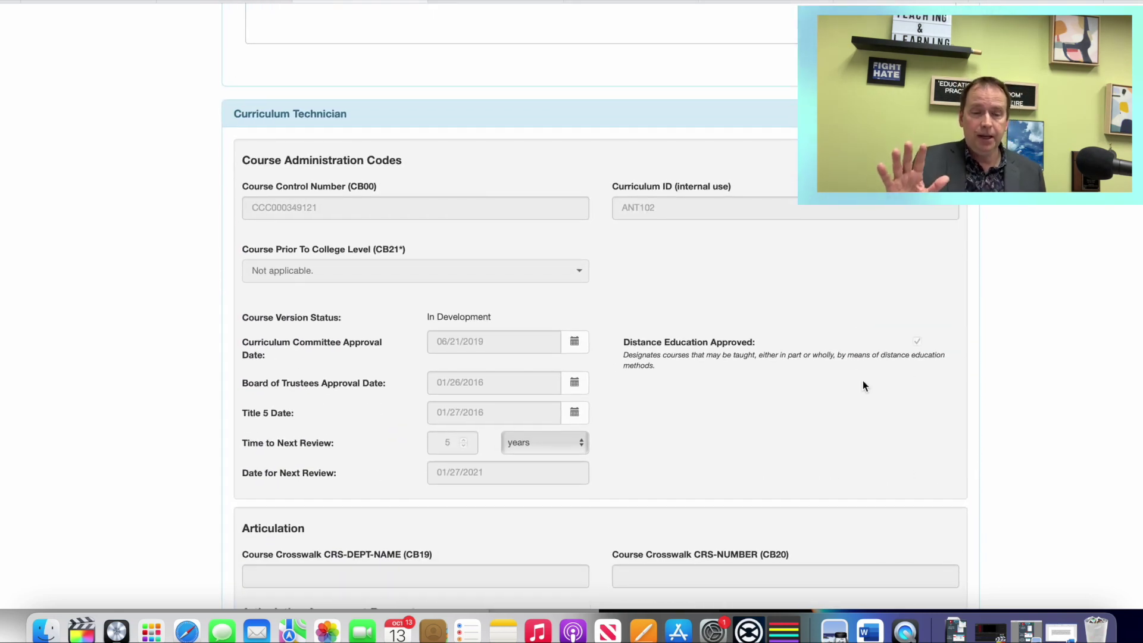
{"action": "scroll", "coordinate": [1006, 289], "scroll_direction": "down", "scroll_amount": 10}
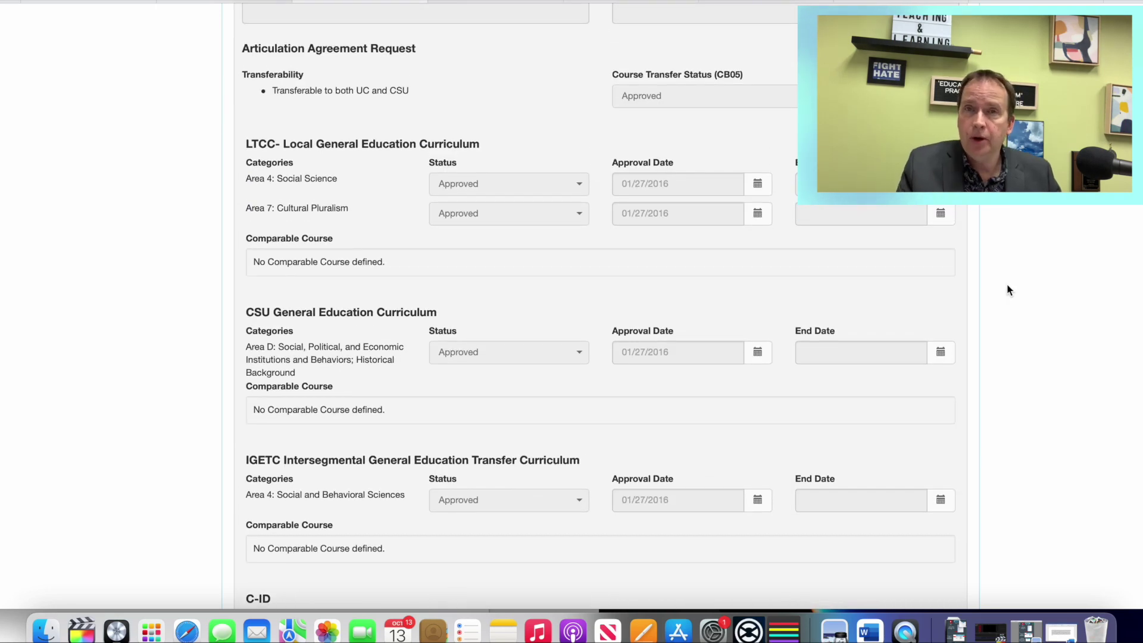
{"action": "scroll", "coordinate": [1008, 290], "scroll_direction": "down", "scroll_amount": 4}
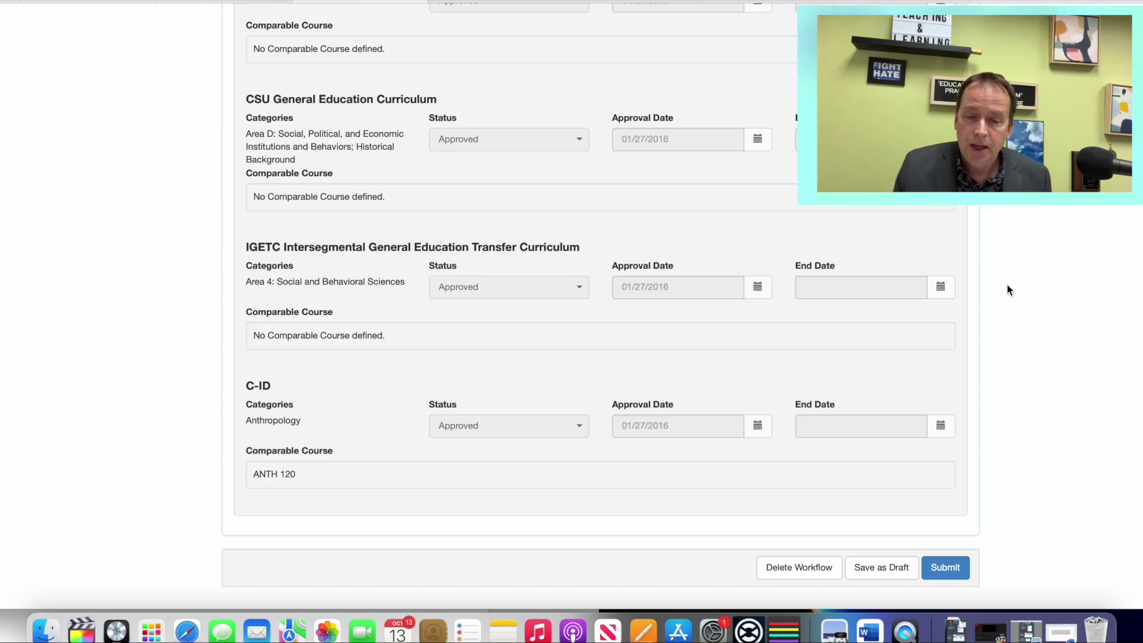
{"action": "scroll", "coordinate": [1009, 290], "scroll_direction": "up", "scroll_amount": 20}
{"action": "scroll", "coordinate": [1009, 290], "scroll_direction": "down", "scroll_amount": 15}
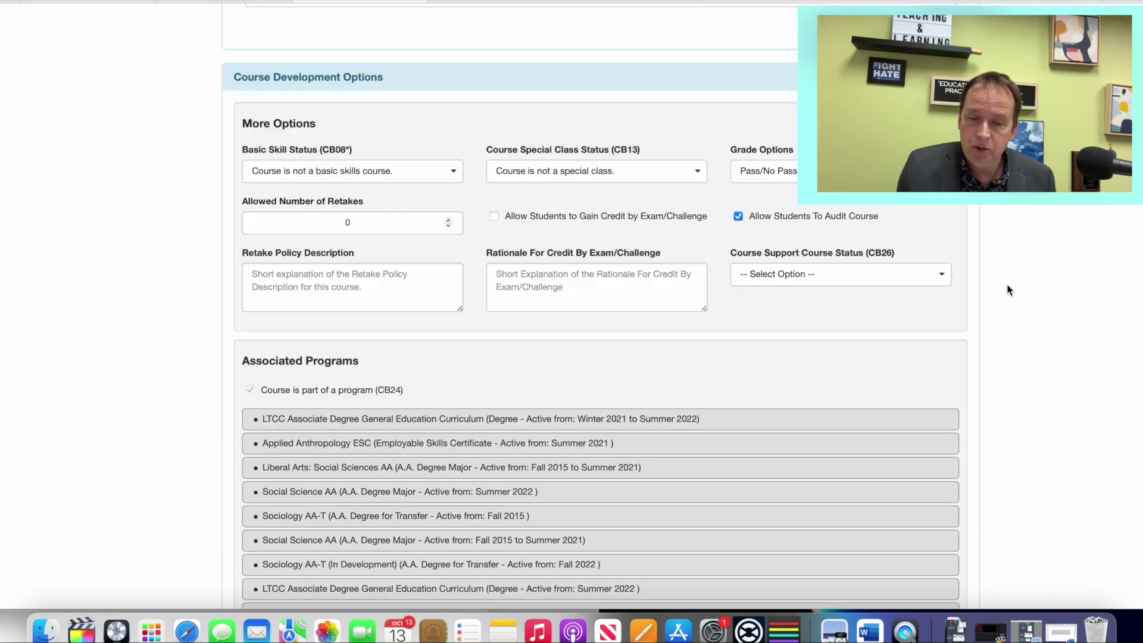
{"action": "scroll", "coordinate": [1009, 290], "scroll_direction": "up", "scroll_amount": 20}
{"action": "scroll", "coordinate": [1008, 290], "scroll_direction": "down", "scroll_amount": 4}
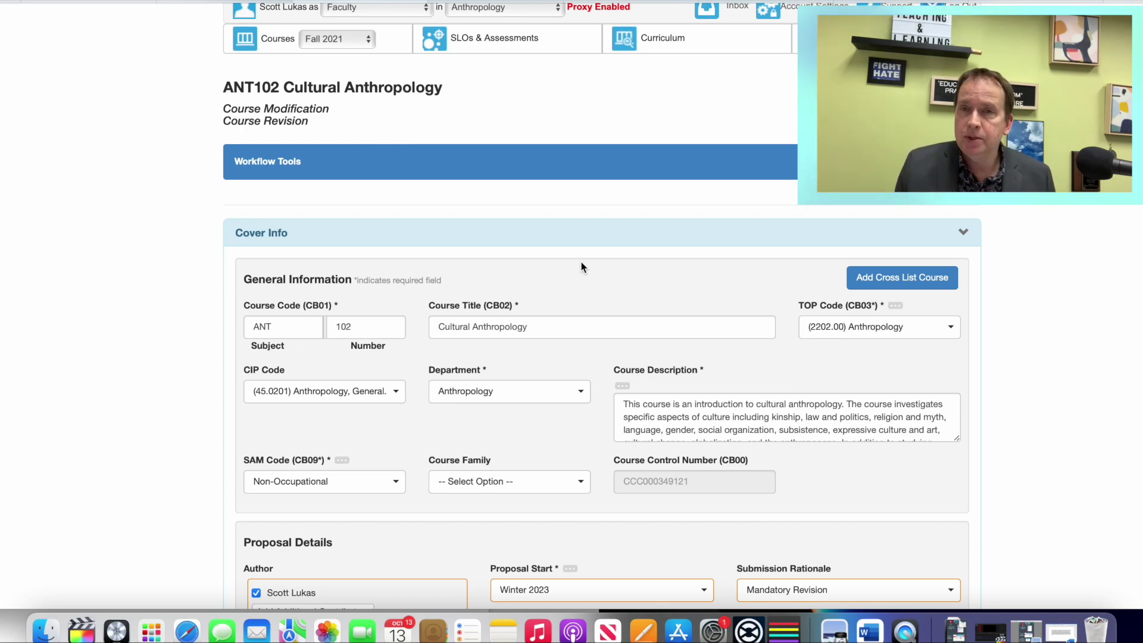
Step: Scroll to the bottom of the ANT102 revision form and submit it
{"action": "scroll", "coordinate": [716, 336], "scroll_direction": "down", "scroll_amount": 20}
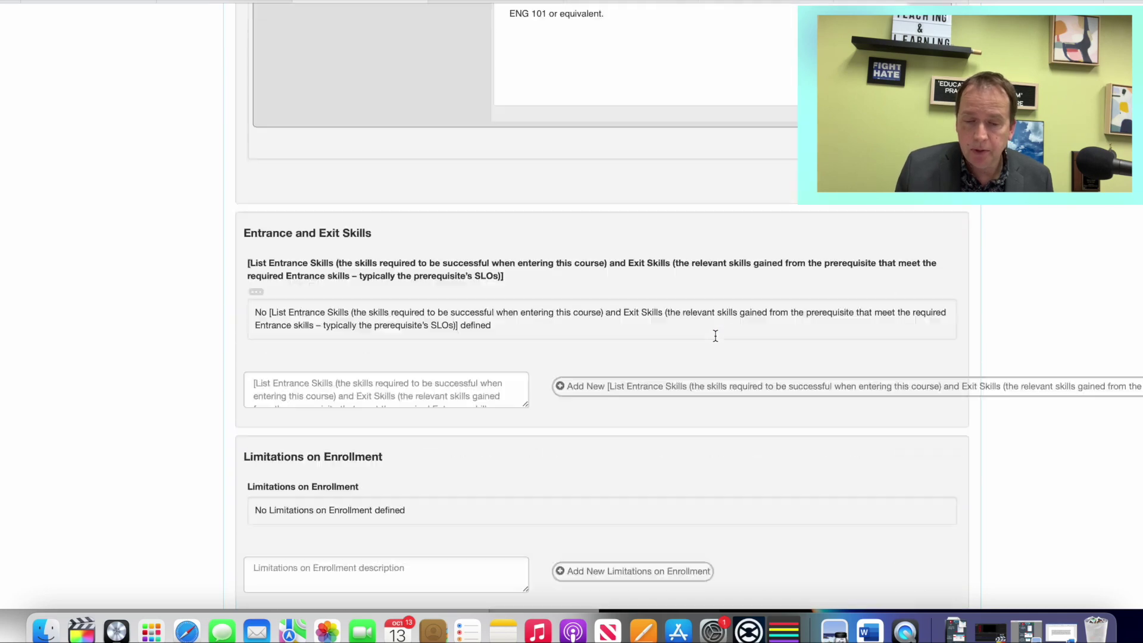
{"action": "scroll", "coordinate": [716, 336], "scroll_direction": "down", "scroll_amount": 20}
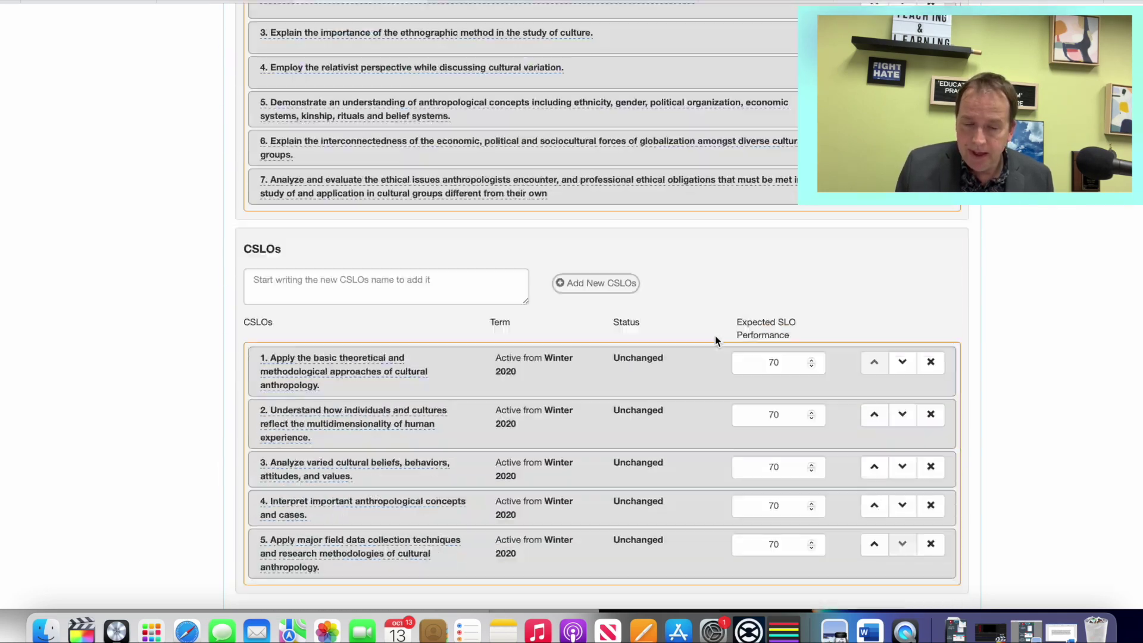
{"action": "scroll", "coordinate": [716, 336], "scroll_direction": "down", "scroll_amount": 20}
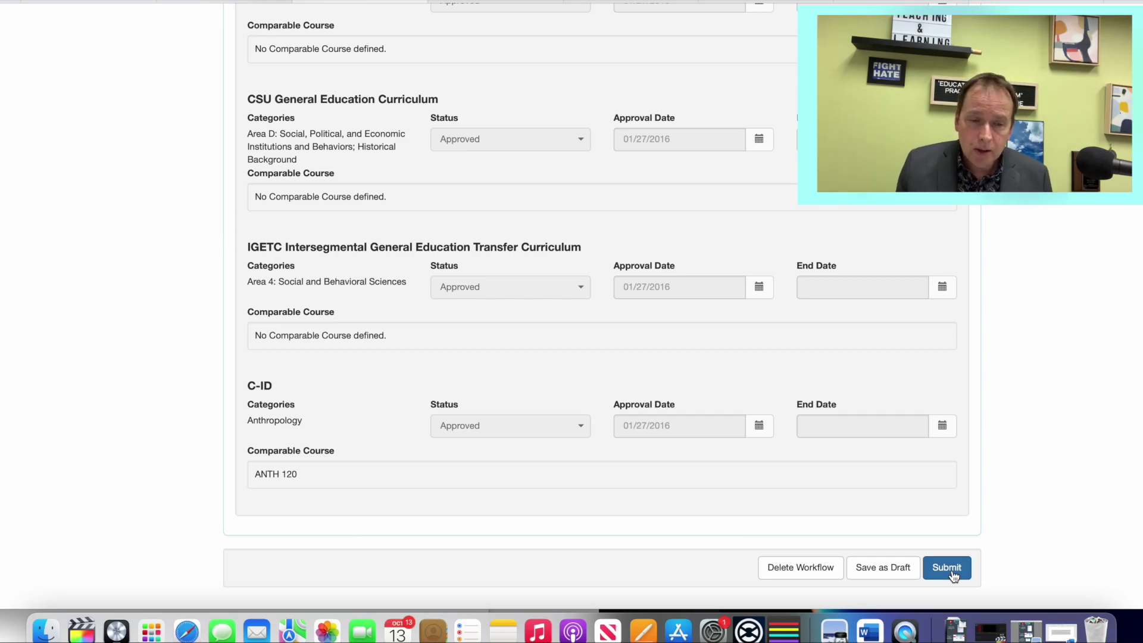
{"action": "left_click", "coordinate": [948, 569]}
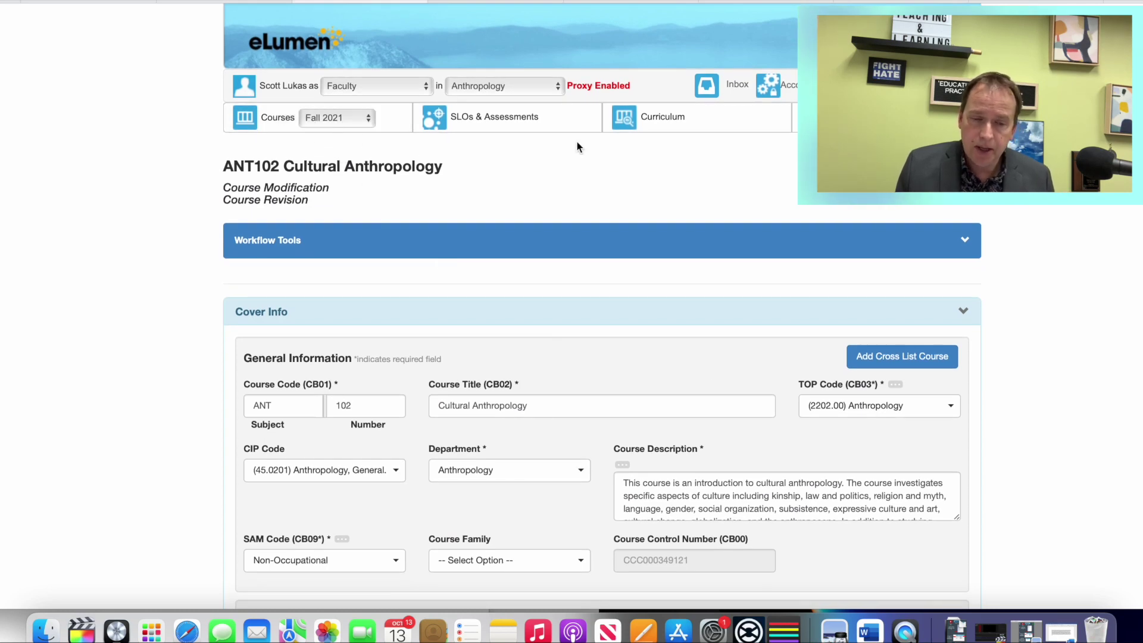
Step: Show the Curriculum Dashboard's Revision Course Workflows table with ANT102 at Stage 1: Create
{"action": "left_click", "coordinate": [670, 128]}
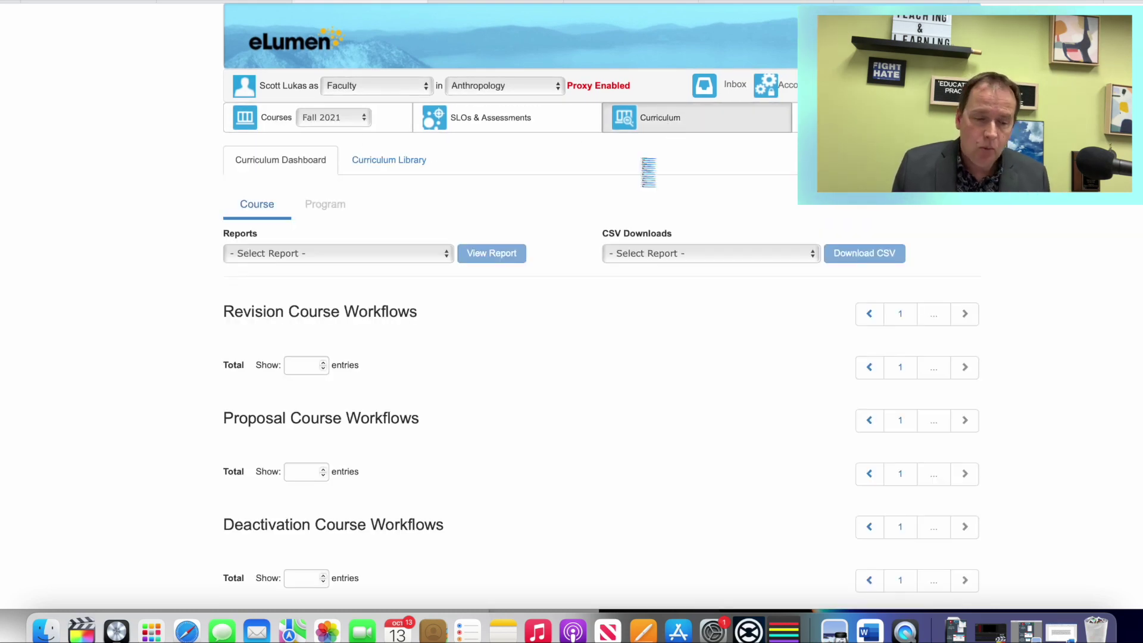
{"action": "scroll", "coordinate": [441, 417], "scroll_direction": "down", "scroll_amount": 5}
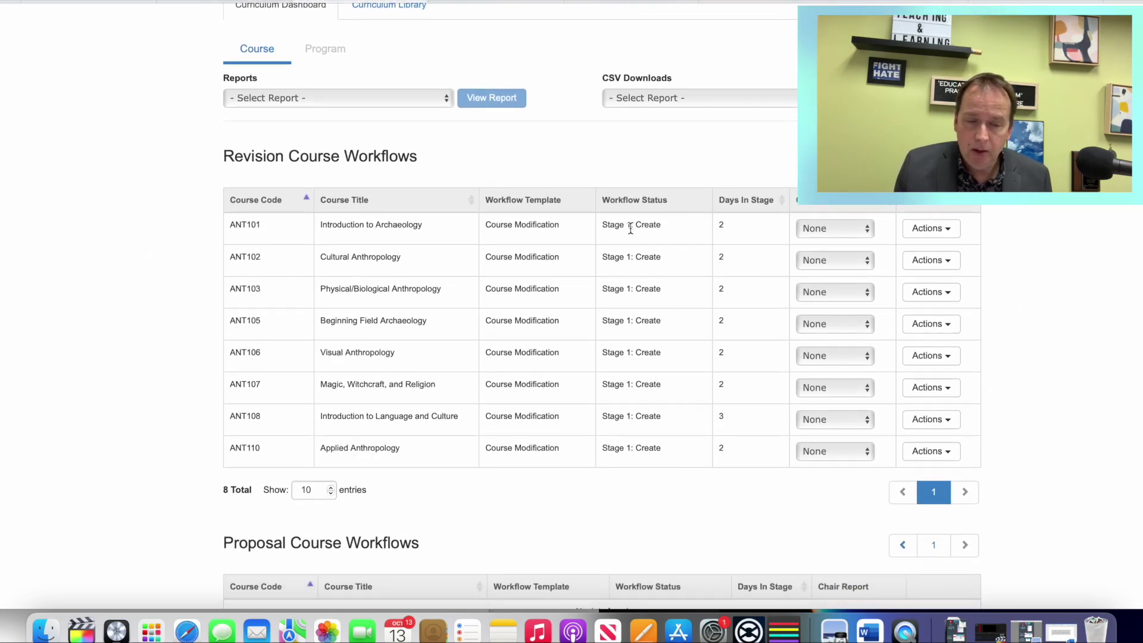
{"action": "scroll", "coordinate": [819, 243], "scroll_direction": "up", "scroll_amount": 5}
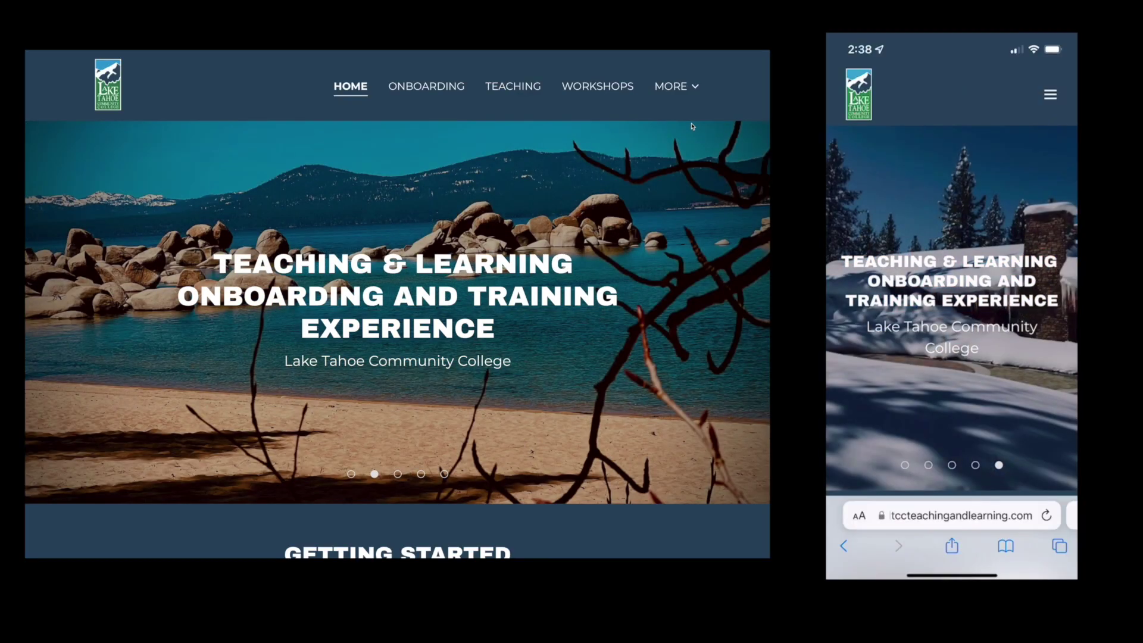
Step: Scroll through the Teaching & Learning website's home page
{"action": "scroll", "coordinate": [952, 298], "scroll_direction": "down", "scroll_amount": 10}
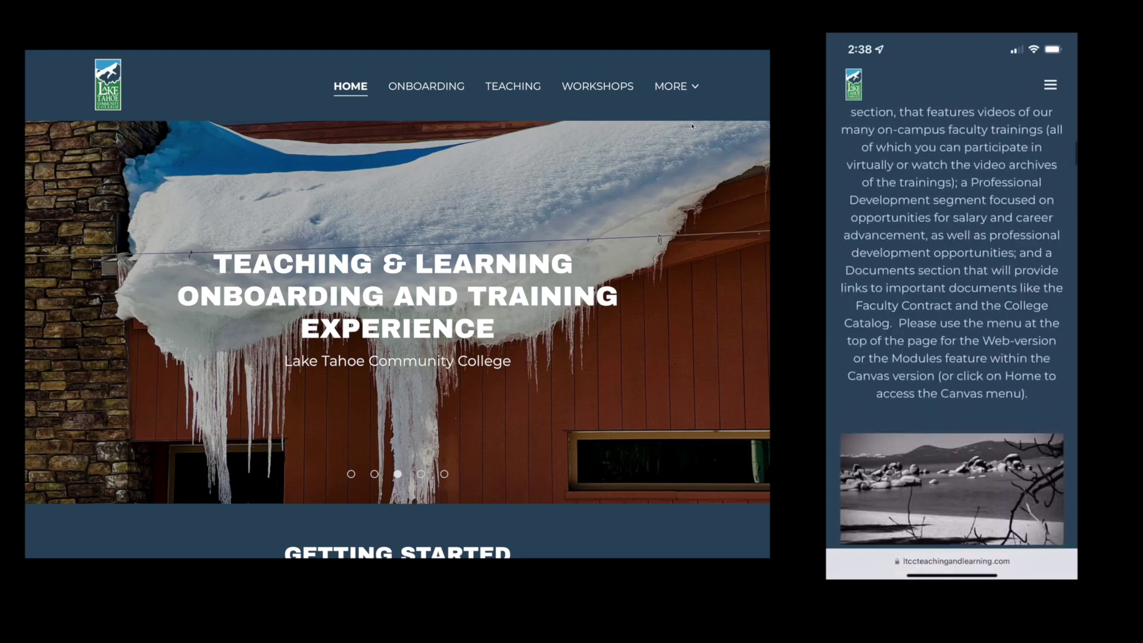
{"action": "scroll", "coordinate": [951, 298], "scroll_direction": "down", "scroll_amount": 10}
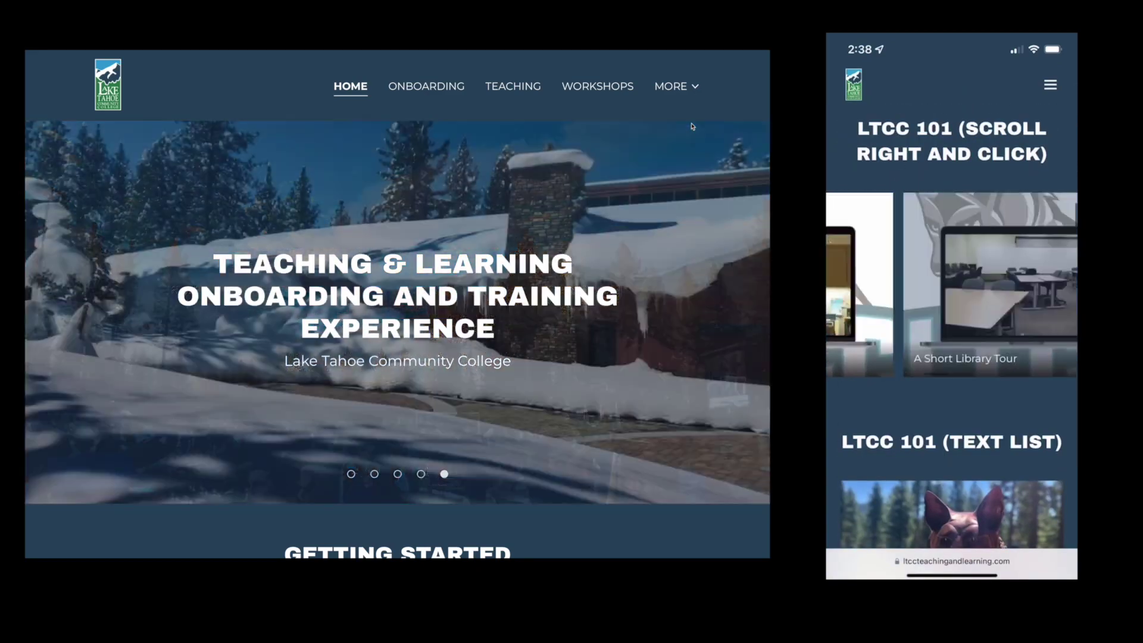
{"action": "scroll", "coordinate": [576, 395], "scroll_direction": "down", "scroll_amount": 15}
{"action": "scroll", "coordinate": [577, 394], "scroll_direction": "down", "scroll_amount": 4}
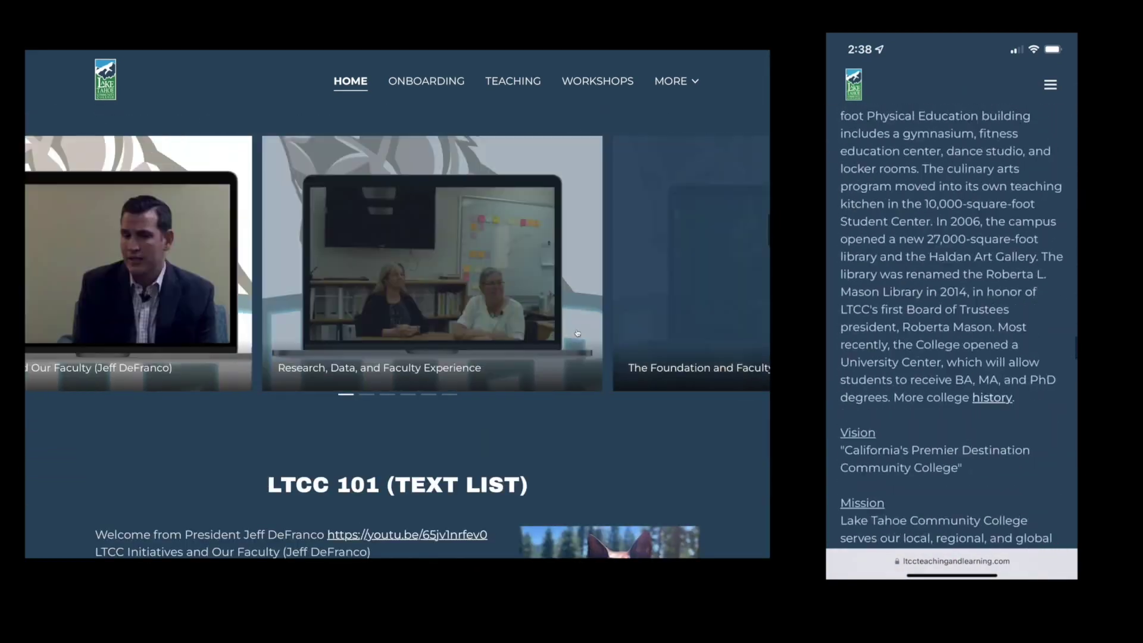
{"action": "scroll", "coordinate": [577, 334], "scroll_direction": "down", "scroll_amount": 7}
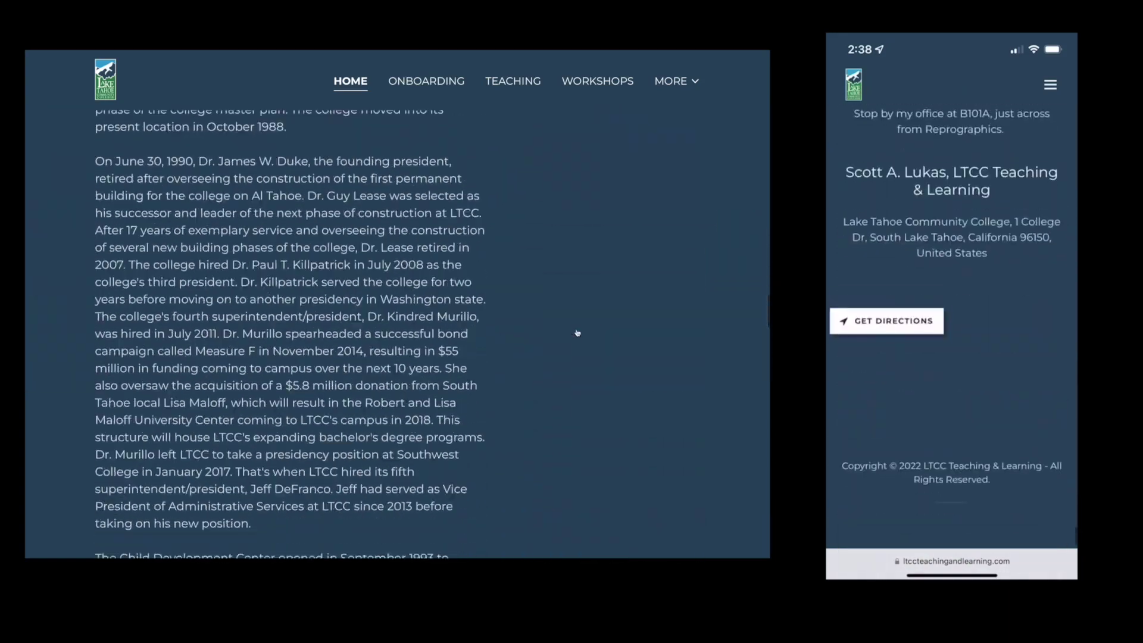
{"action": "scroll", "coordinate": [577, 333], "scroll_direction": "down", "scroll_amount": 10}
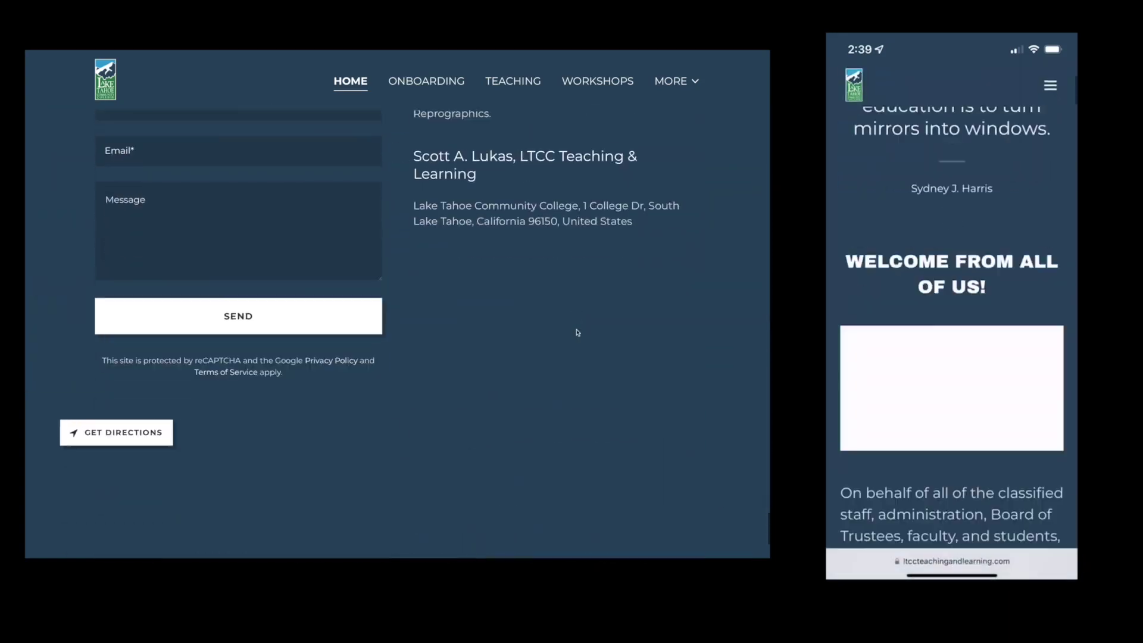
{"action": "scroll", "coordinate": [577, 332], "scroll_direction": "up", "scroll_amount": 20}
Step: Go to the ONBOARDING page and scroll its guides down to the T&L Year-End Reports downloads
{"action": "left_click", "coordinate": [425, 90]}
{"action": "scroll", "coordinate": [627, 389], "scroll_direction": "down", "scroll_amount": 15}
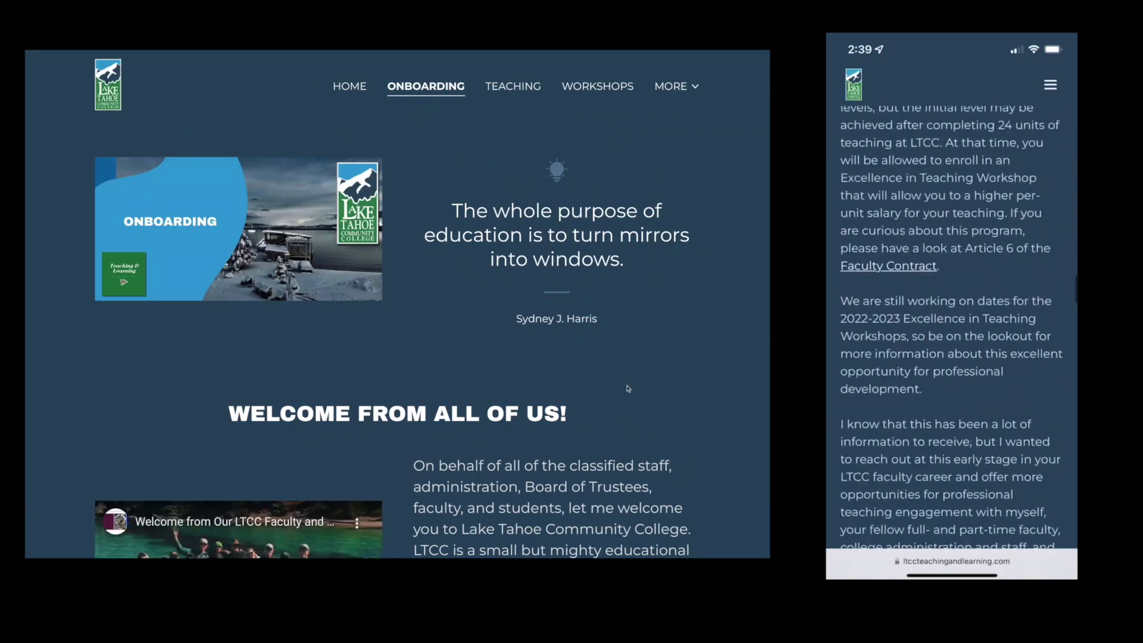
{"action": "scroll", "coordinate": [626, 388], "scroll_direction": "down", "scroll_amount": 8}
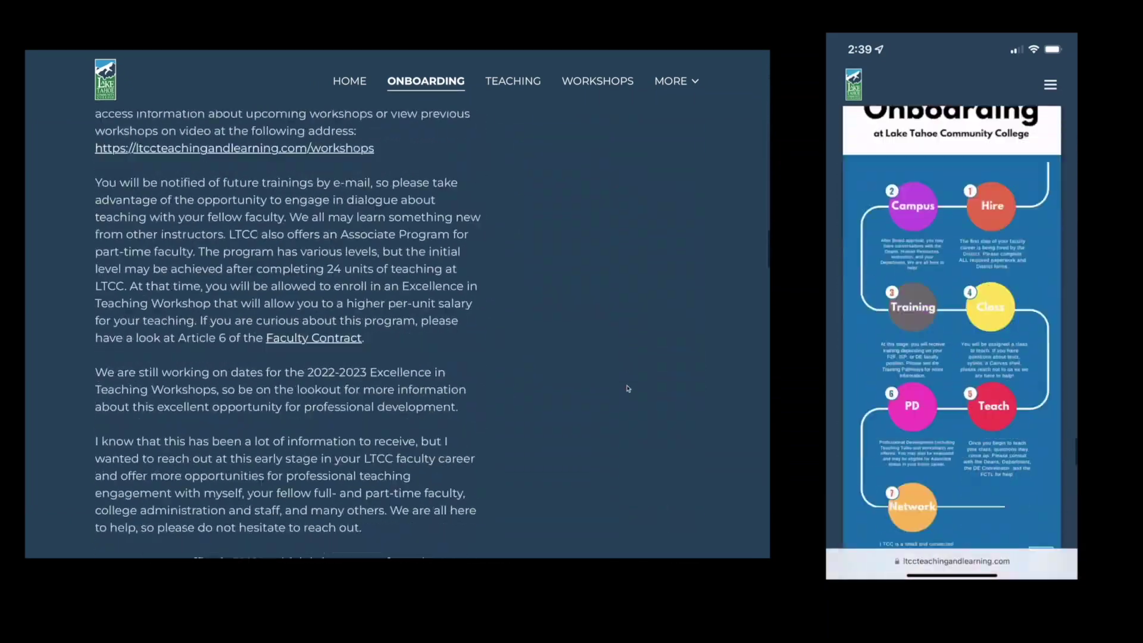
{"action": "scroll", "coordinate": [627, 388], "scroll_direction": "down", "scroll_amount": 20}
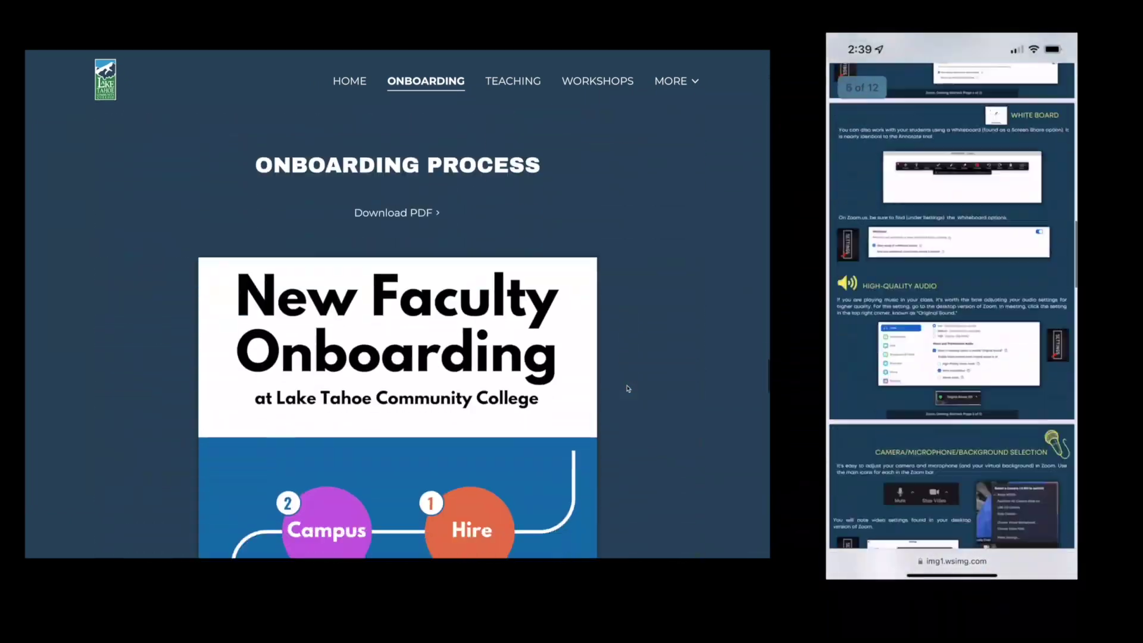
{"action": "scroll", "coordinate": [627, 388], "scroll_direction": "down", "scroll_amount": 15}
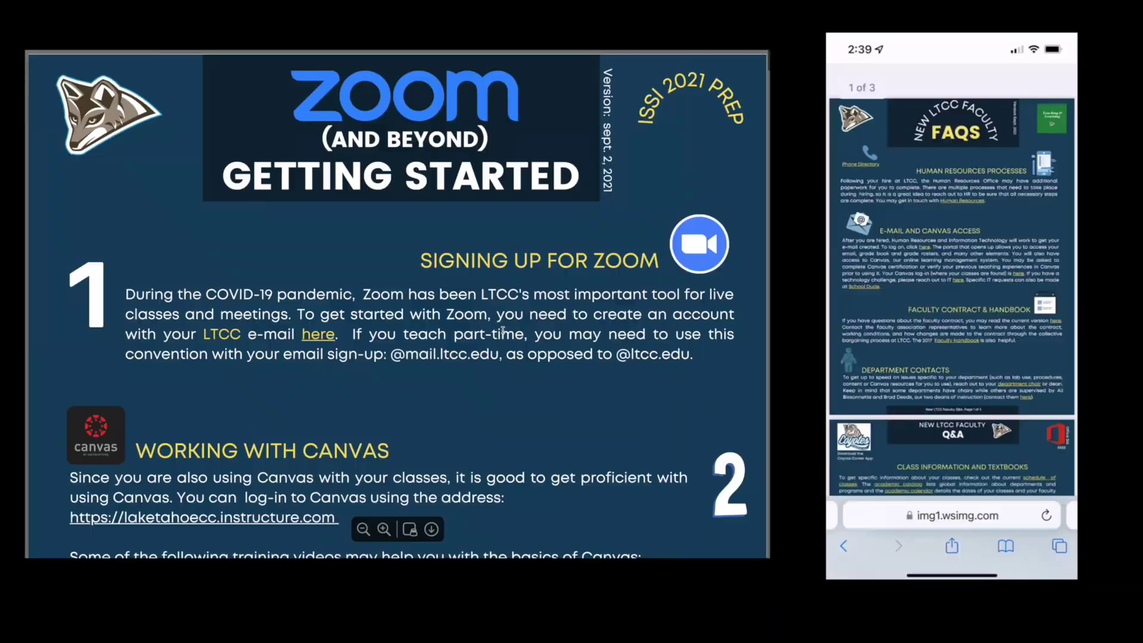
{"action": "scroll", "coordinate": [506, 350], "scroll_direction": "down", "scroll_amount": 20}
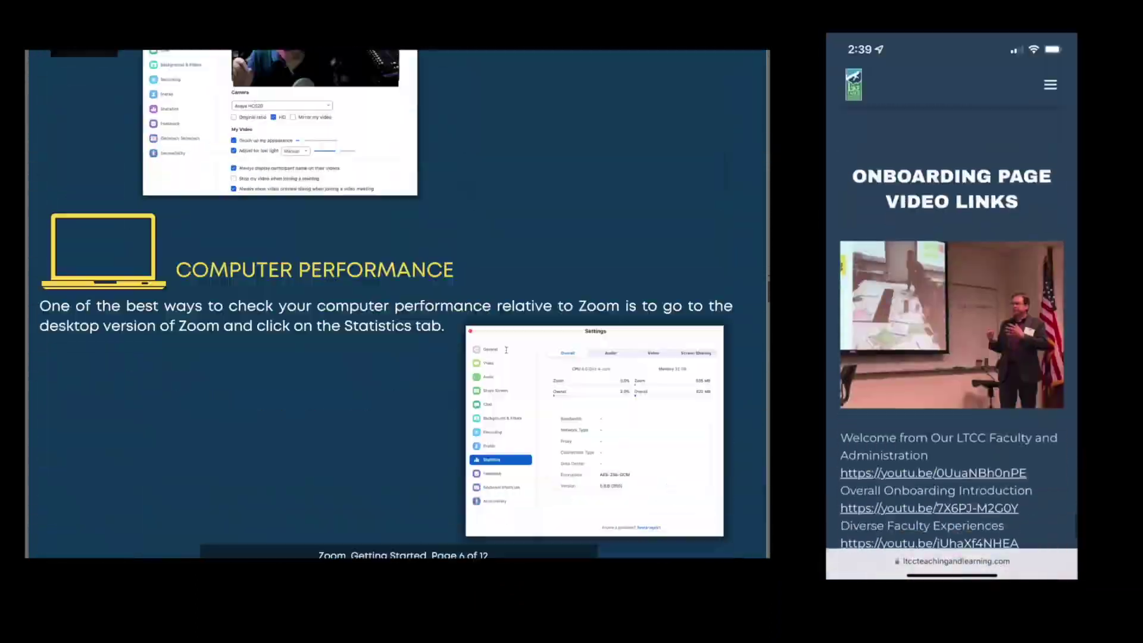
{"action": "scroll", "coordinate": [506, 350], "scroll_direction": "down", "scroll_amount": 20}
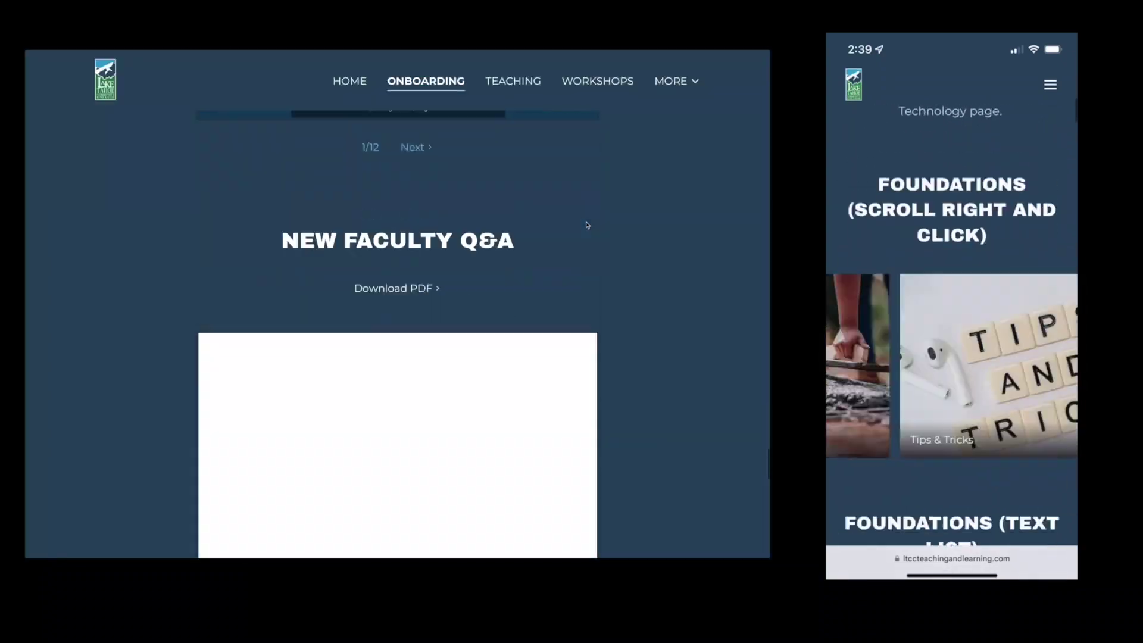
{"action": "scroll", "coordinate": [565, 329], "scroll_direction": "down", "scroll_amount": 15}
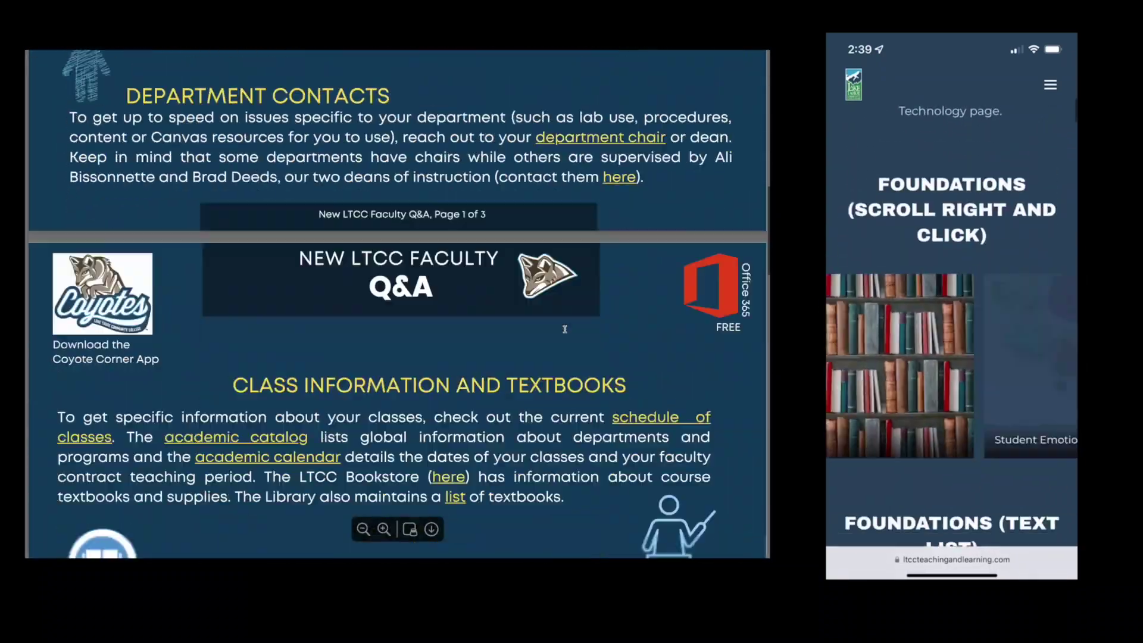
{"action": "scroll", "coordinate": [564, 330], "scroll_direction": "down", "scroll_amount": 5}
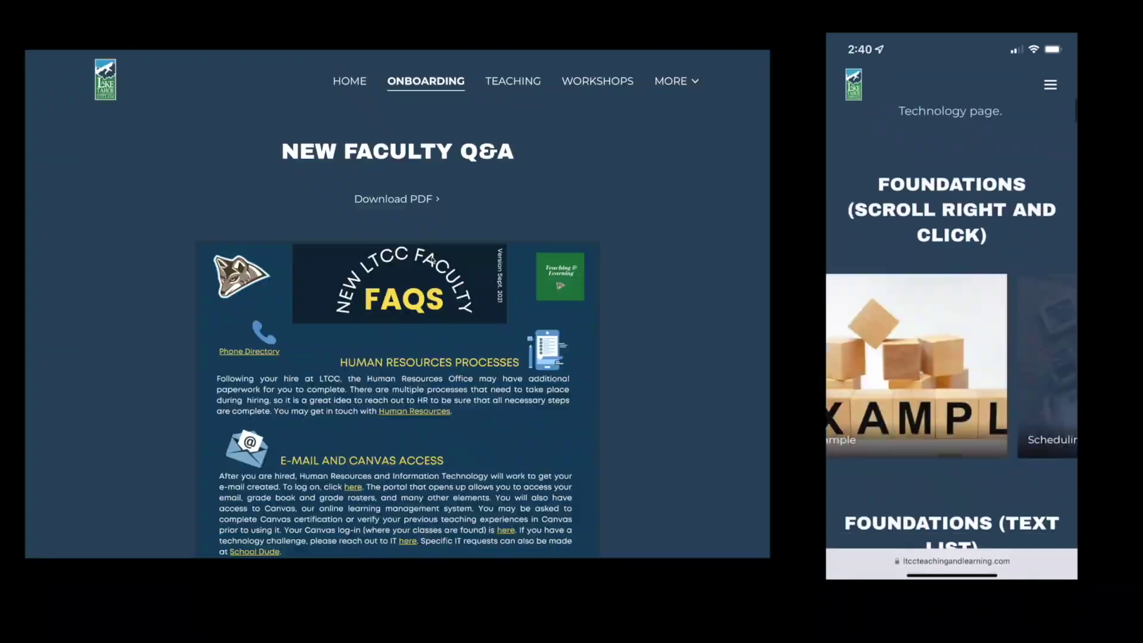
{"action": "scroll", "coordinate": [626, 388], "scroll_direction": "down", "scroll_amount": 15}
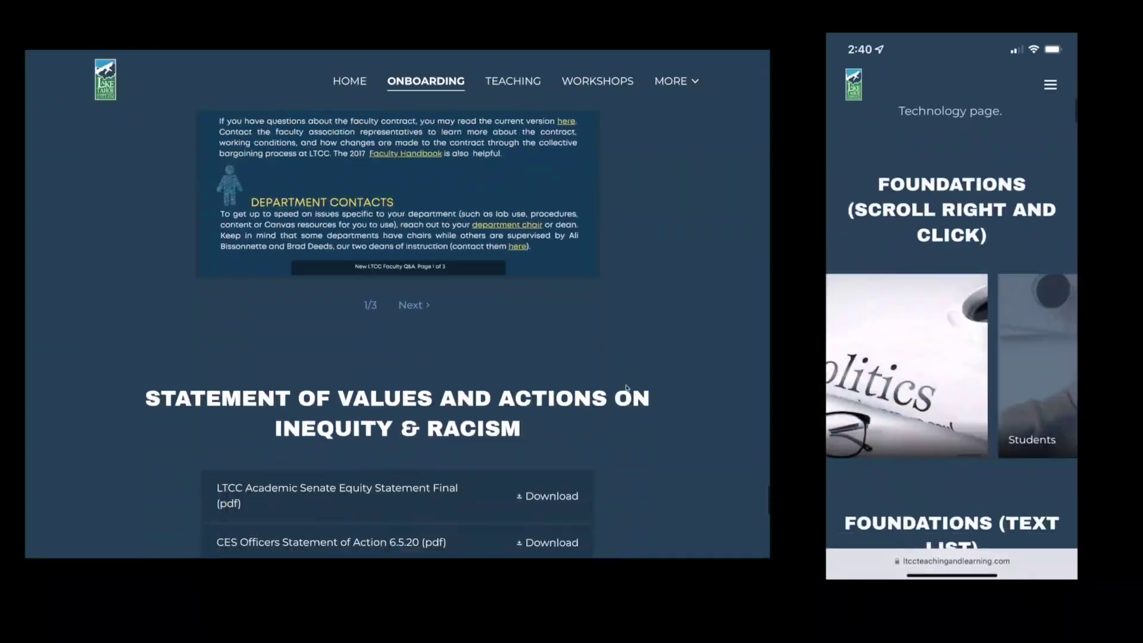
{"action": "scroll", "coordinate": [626, 388], "scroll_direction": "up", "scroll_amount": 15}
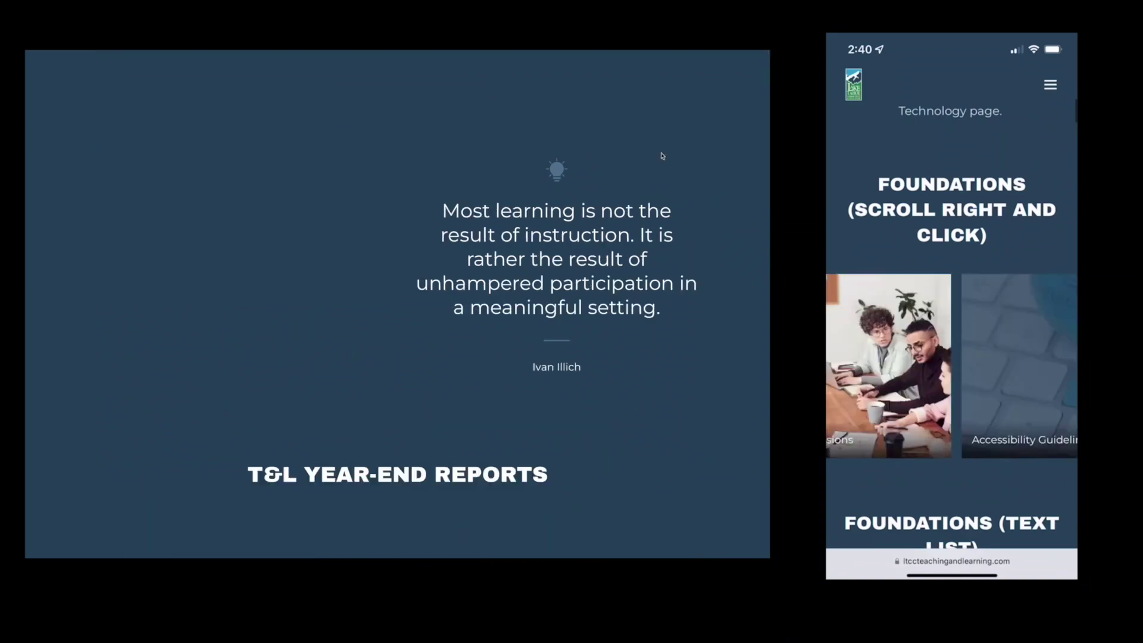
{"action": "scroll", "coordinate": [566, 259], "scroll_direction": "down", "scroll_amount": 2}
{"action": "scroll", "coordinate": [565, 259], "scroll_direction": "down", "scroll_amount": 3}
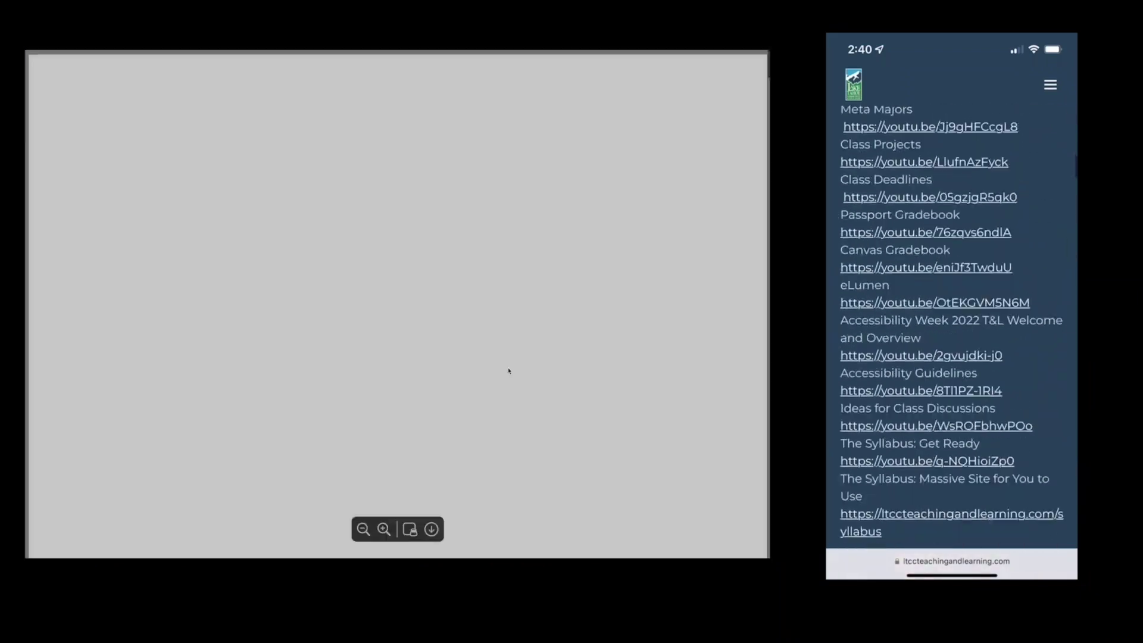
{"action": "scroll", "coordinate": [507, 374], "scroll_direction": "down", "scroll_amount": 10}
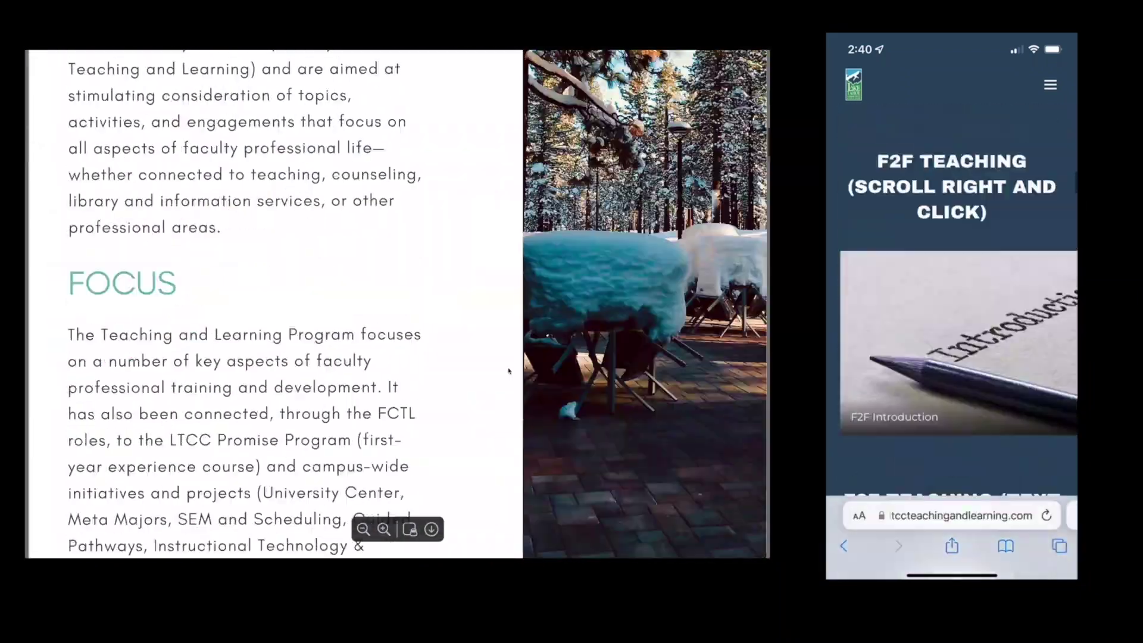
{"action": "scroll", "coordinate": [509, 371], "scroll_direction": "down", "scroll_amount": 10}
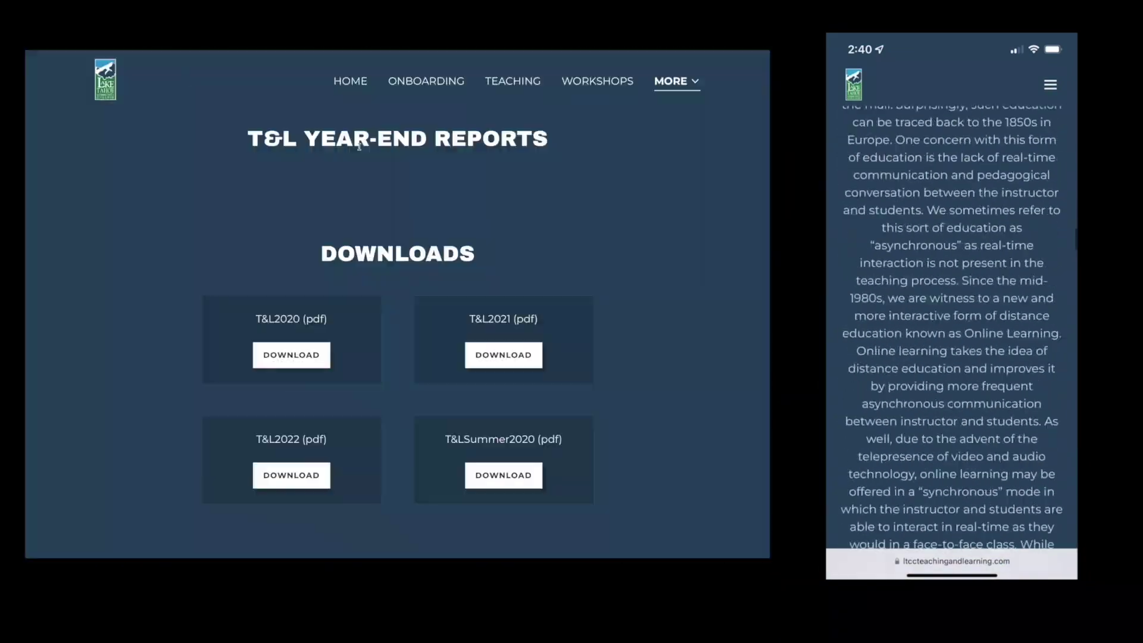